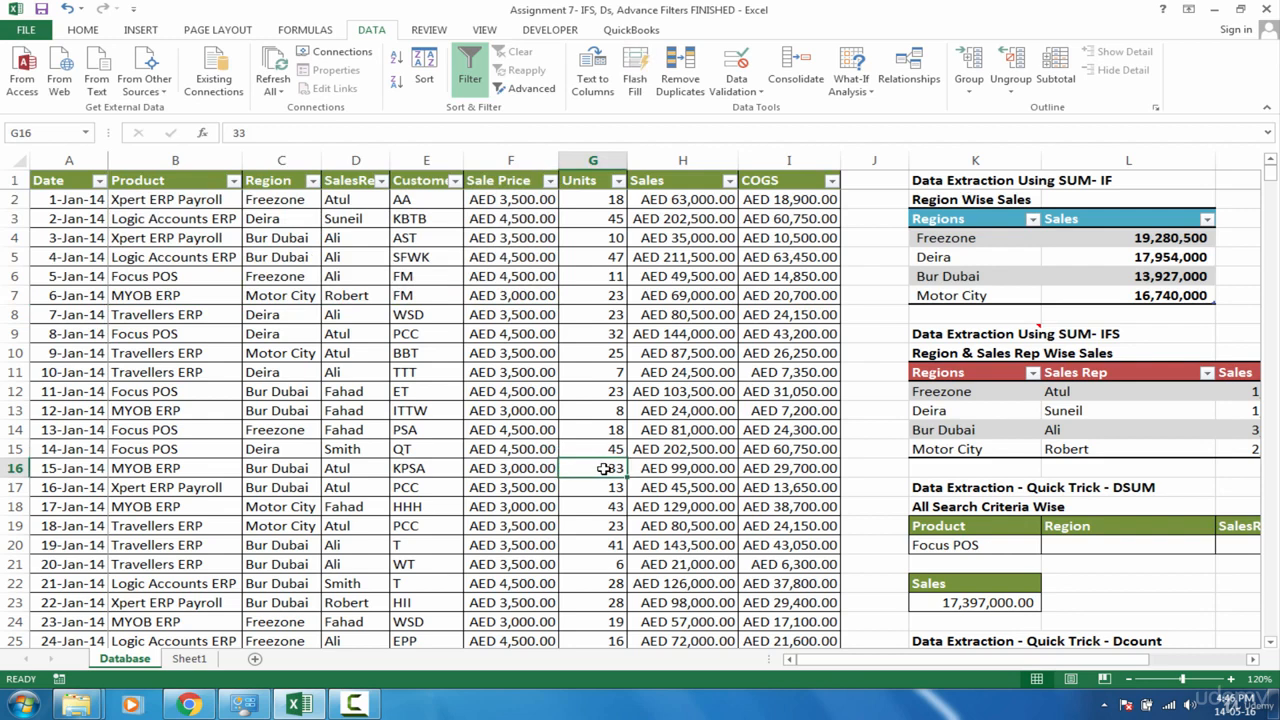
Step: Examine the Region column entries in the sales database
click(298, 295)
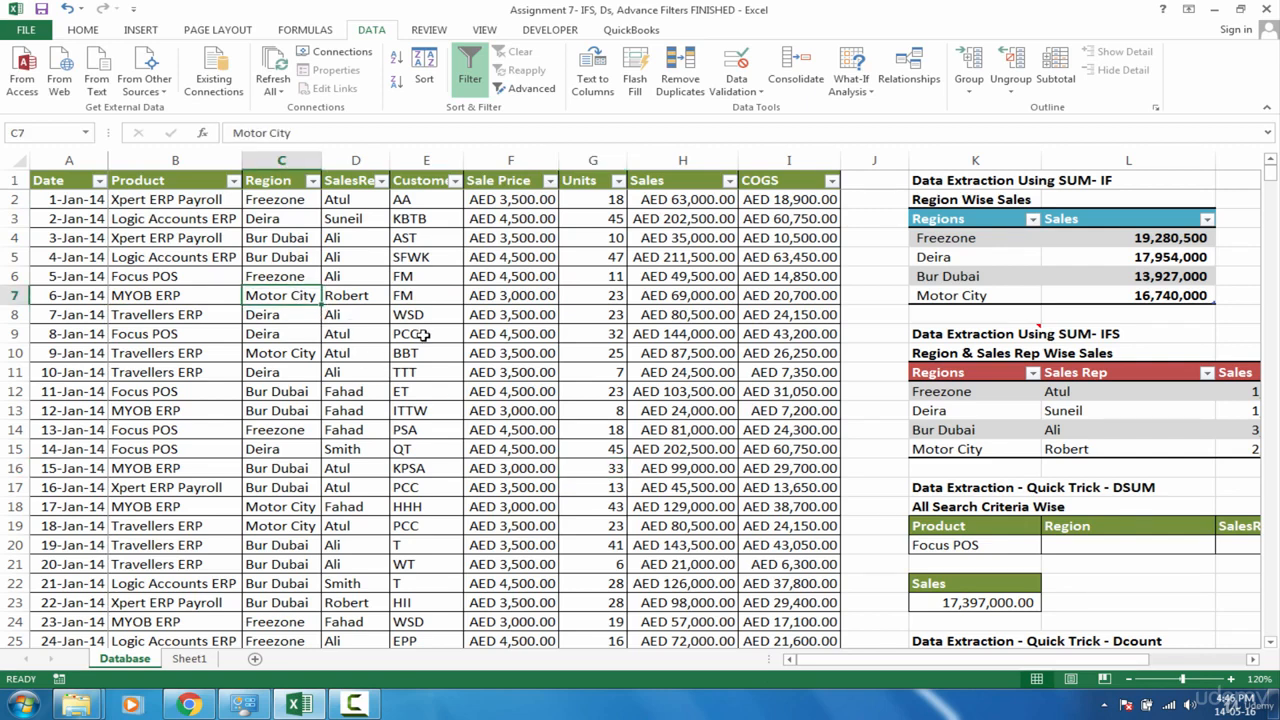
drag(276, 200, 288, 487)
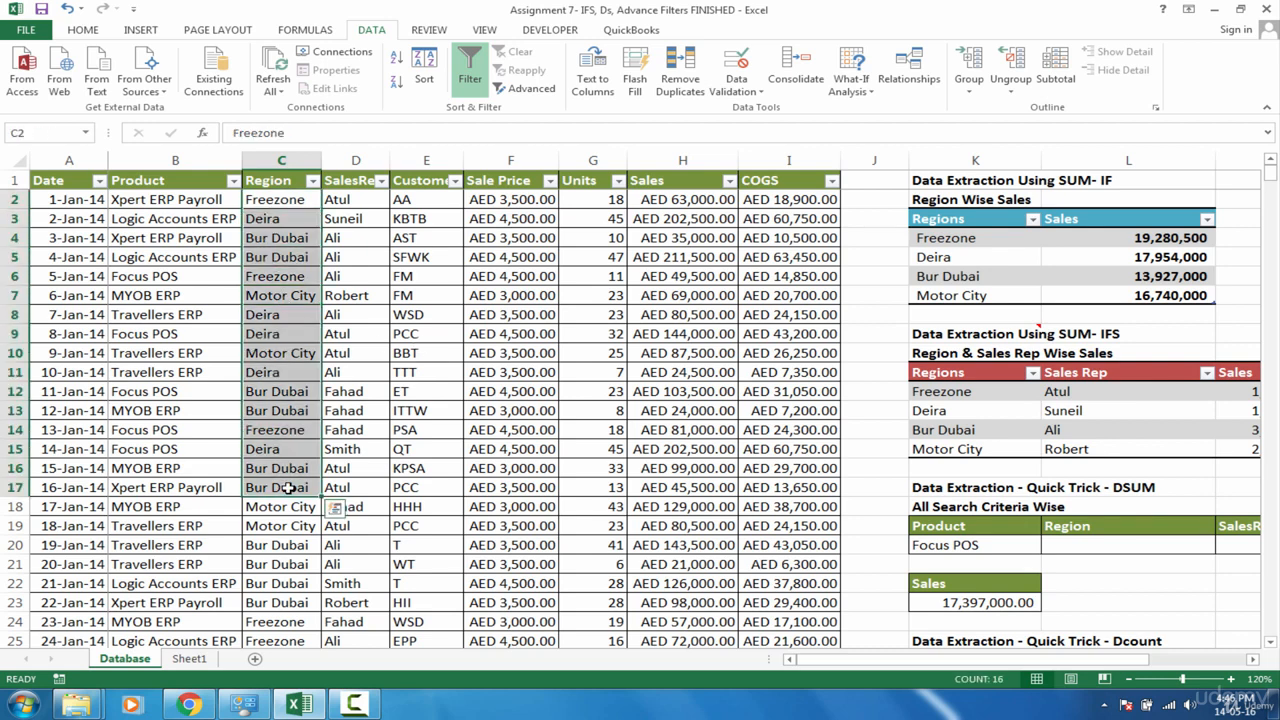
click(400, 331)
drag(288, 201, 289, 449)
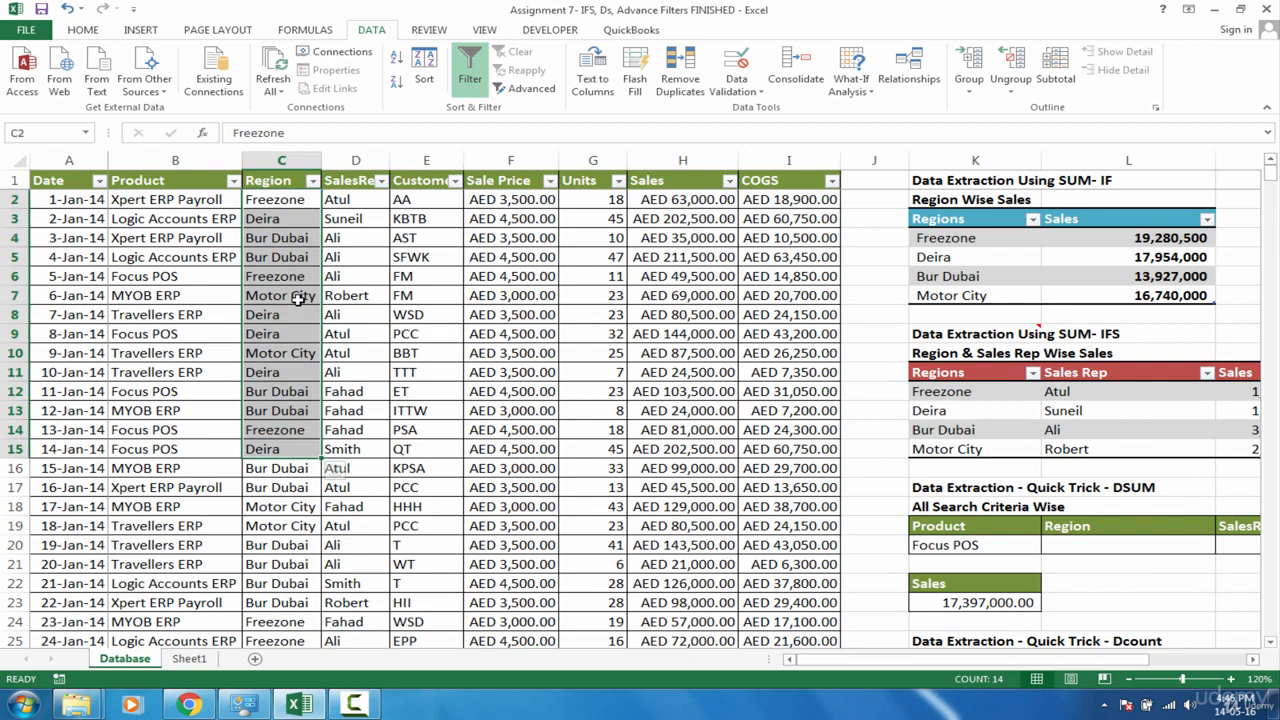
click(299, 299)
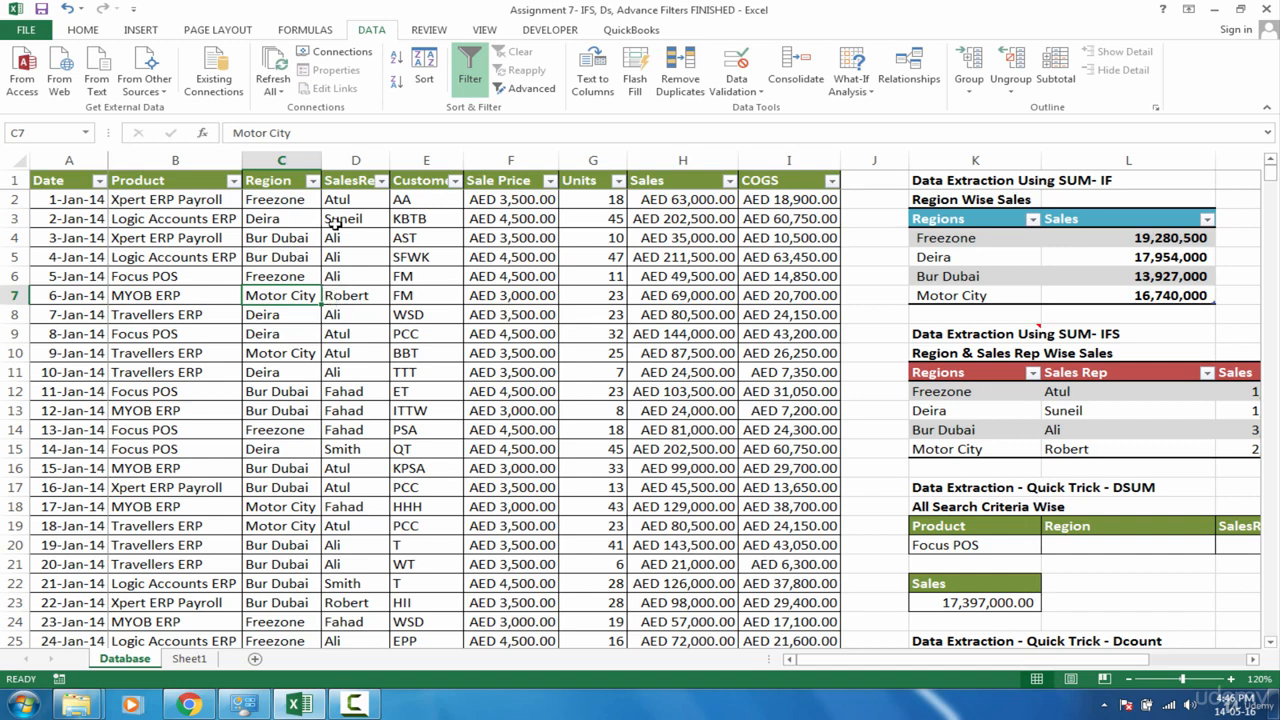
Step: Filter the Region column to show only Motor City records
click(298, 179)
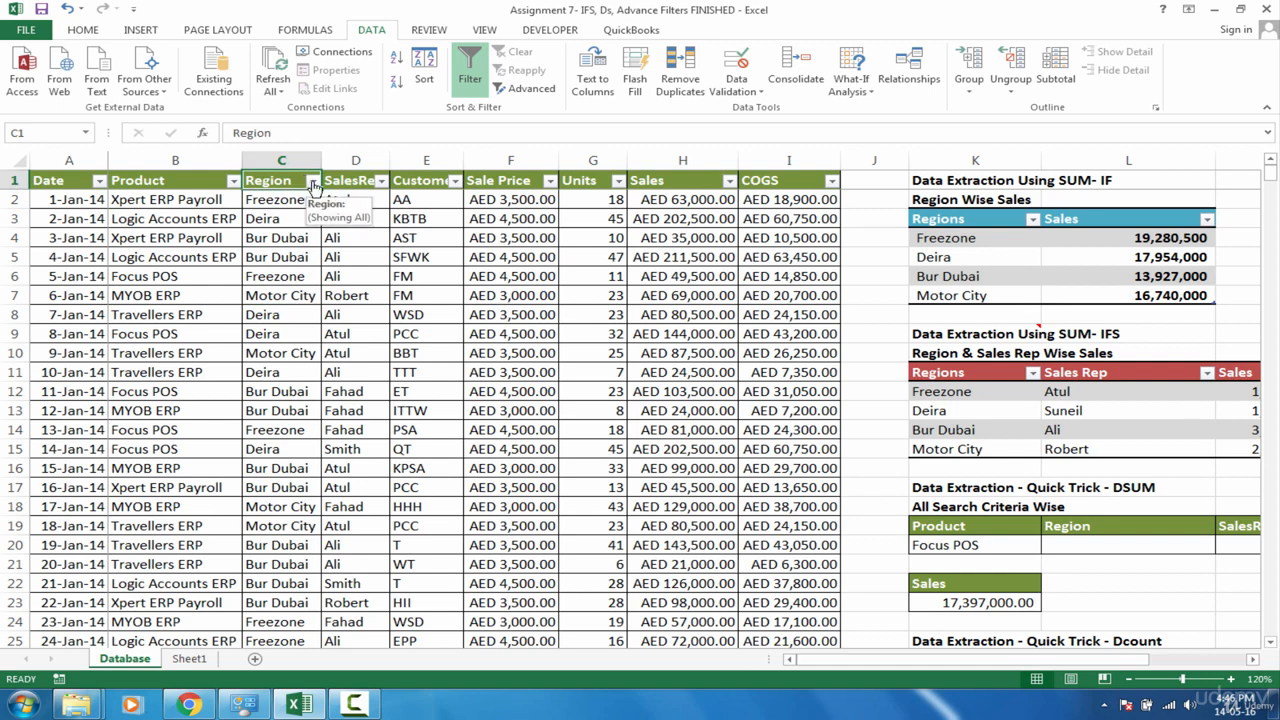
click(313, 182)
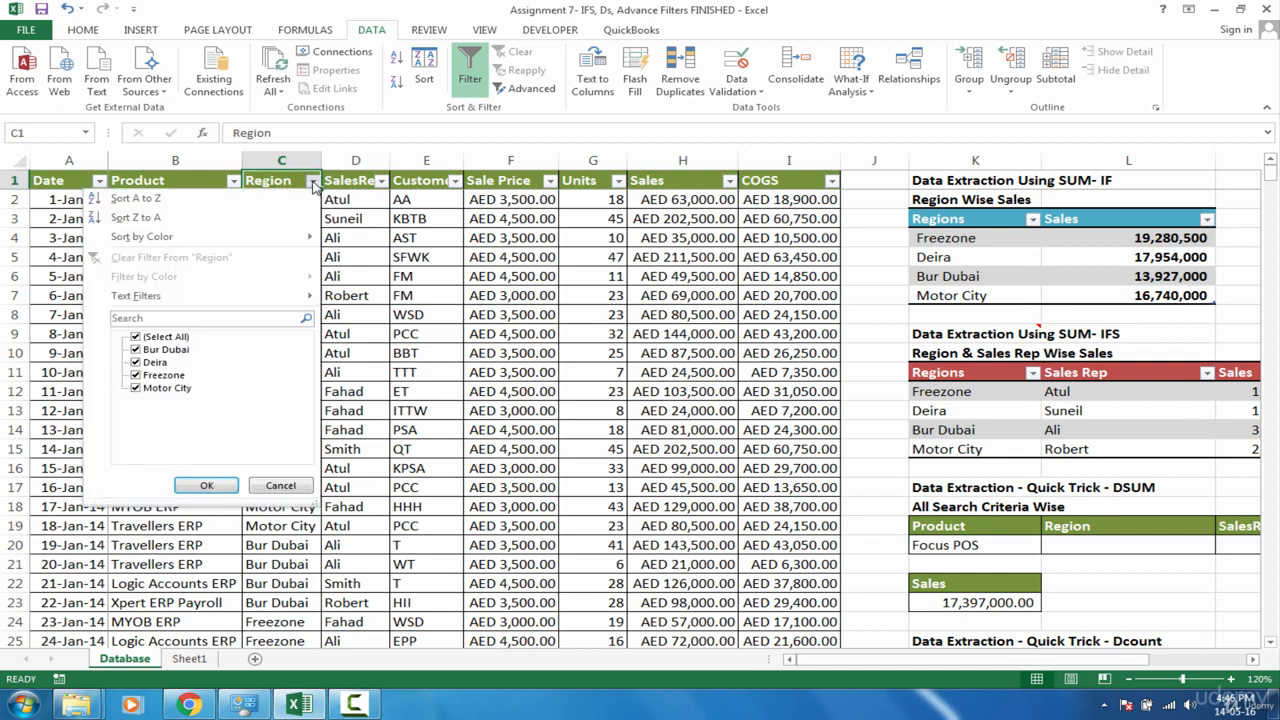
click(137, 338)
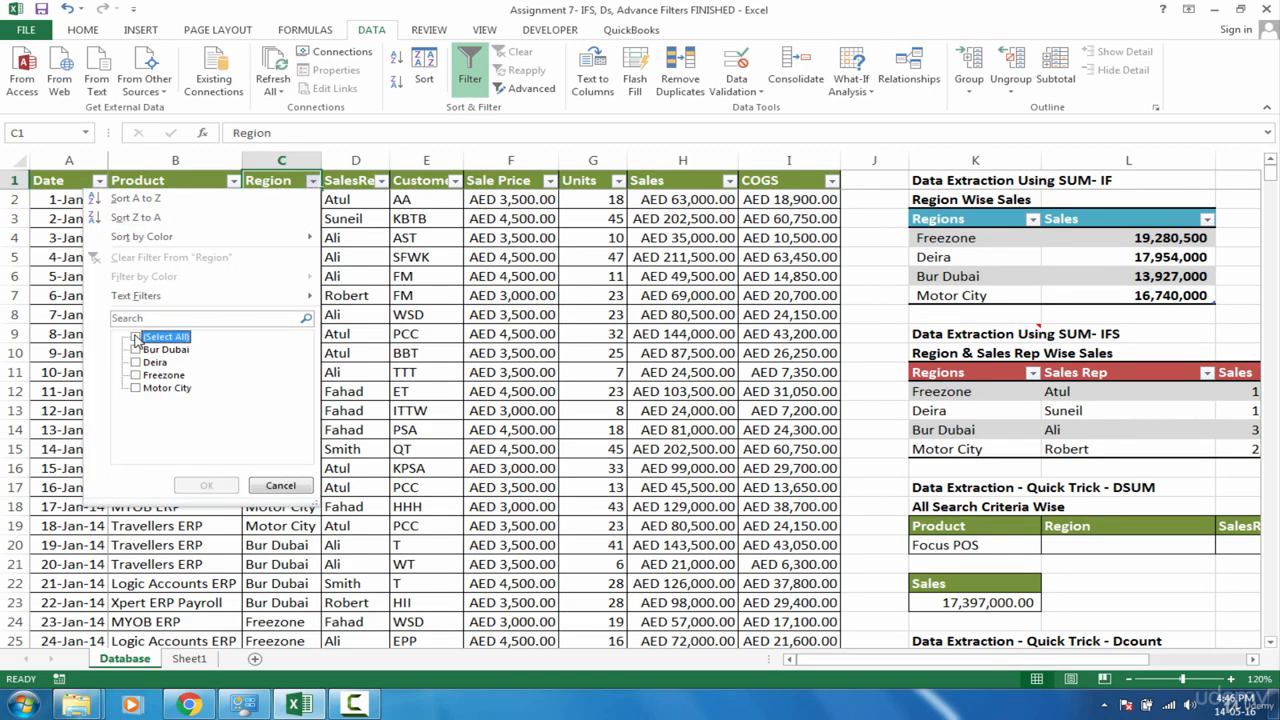
click(136, 388)
click(206, 485)
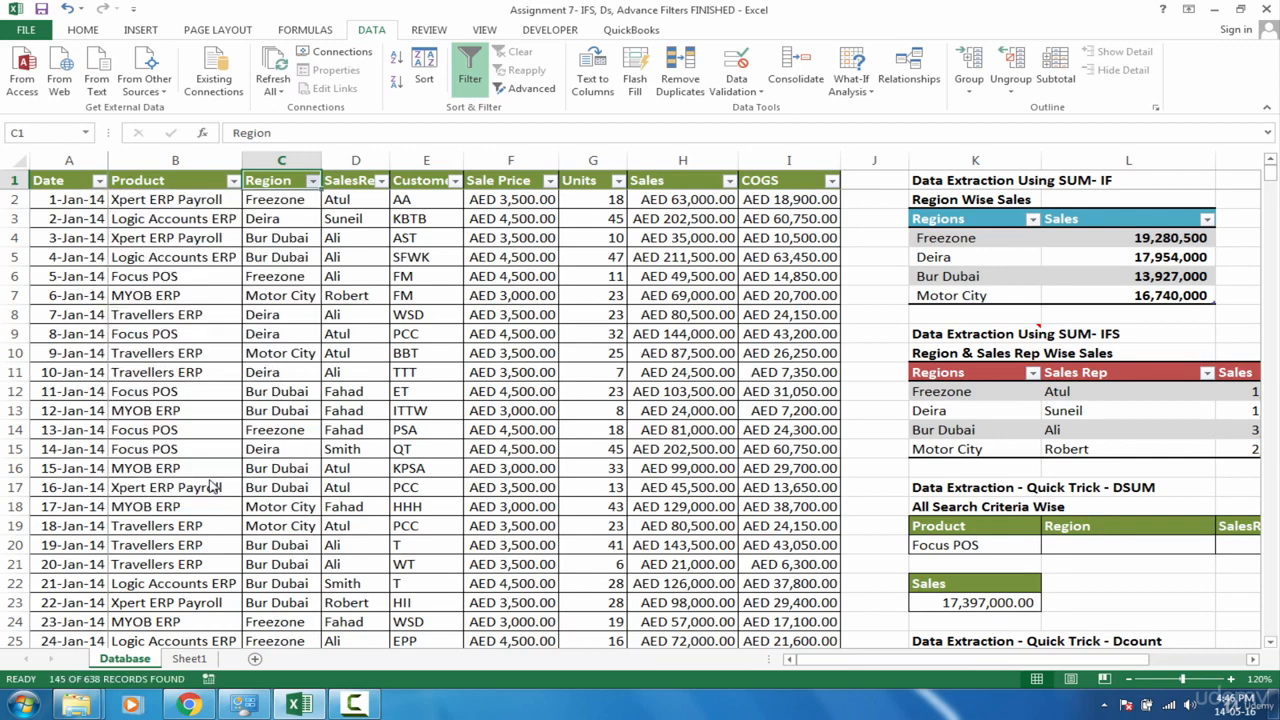
Step: Clear the Region filter to show all records again
drag(177, 218, 545, 568)
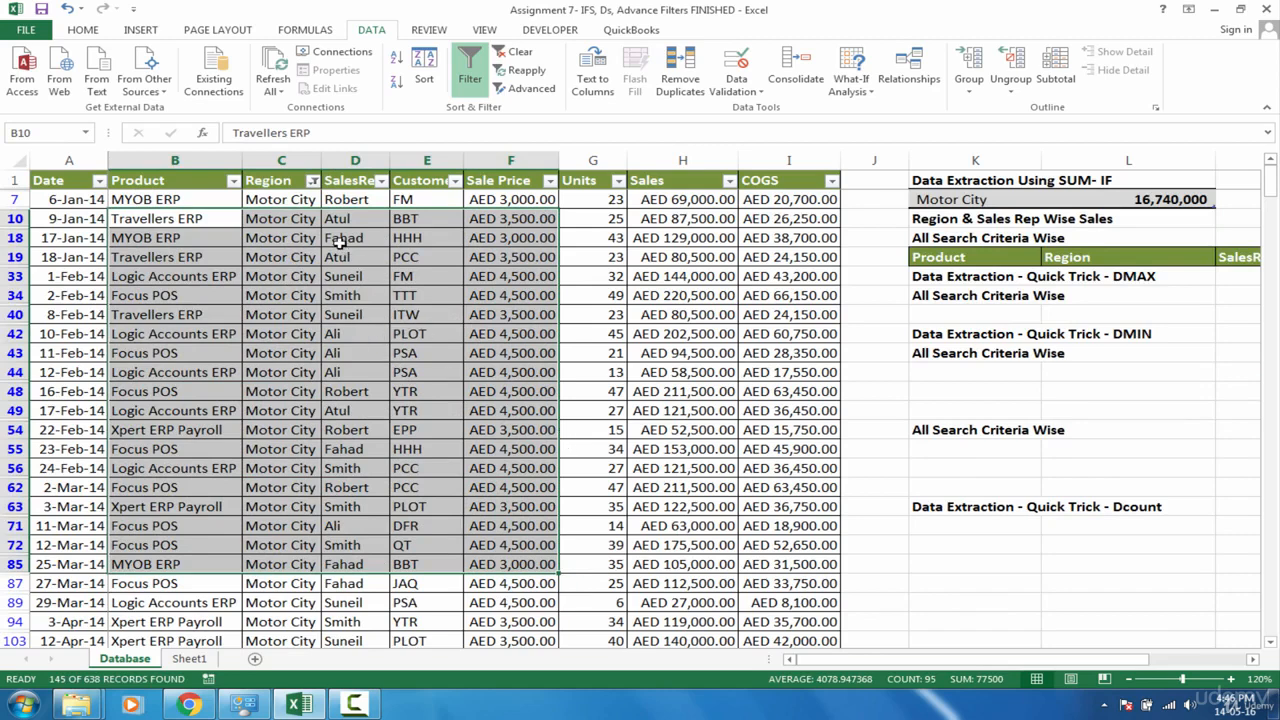
drag(287, 199, 318, 490)
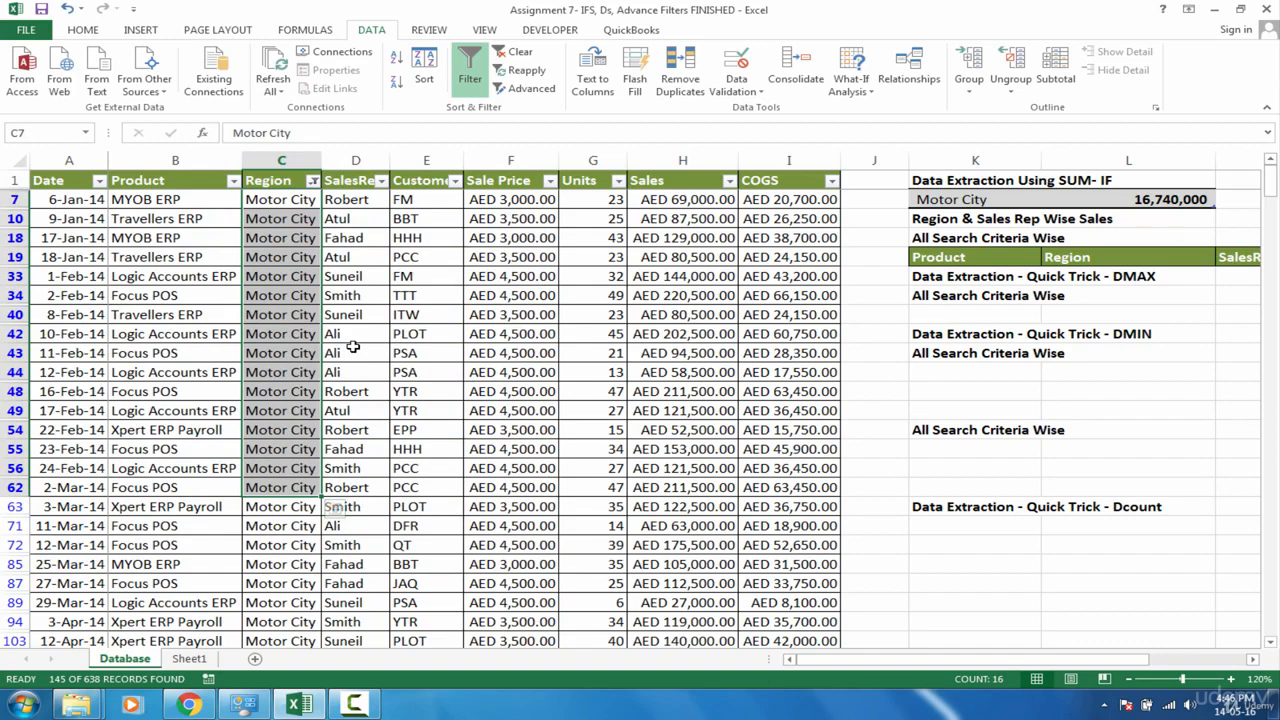
key(alt+a)
key(c)
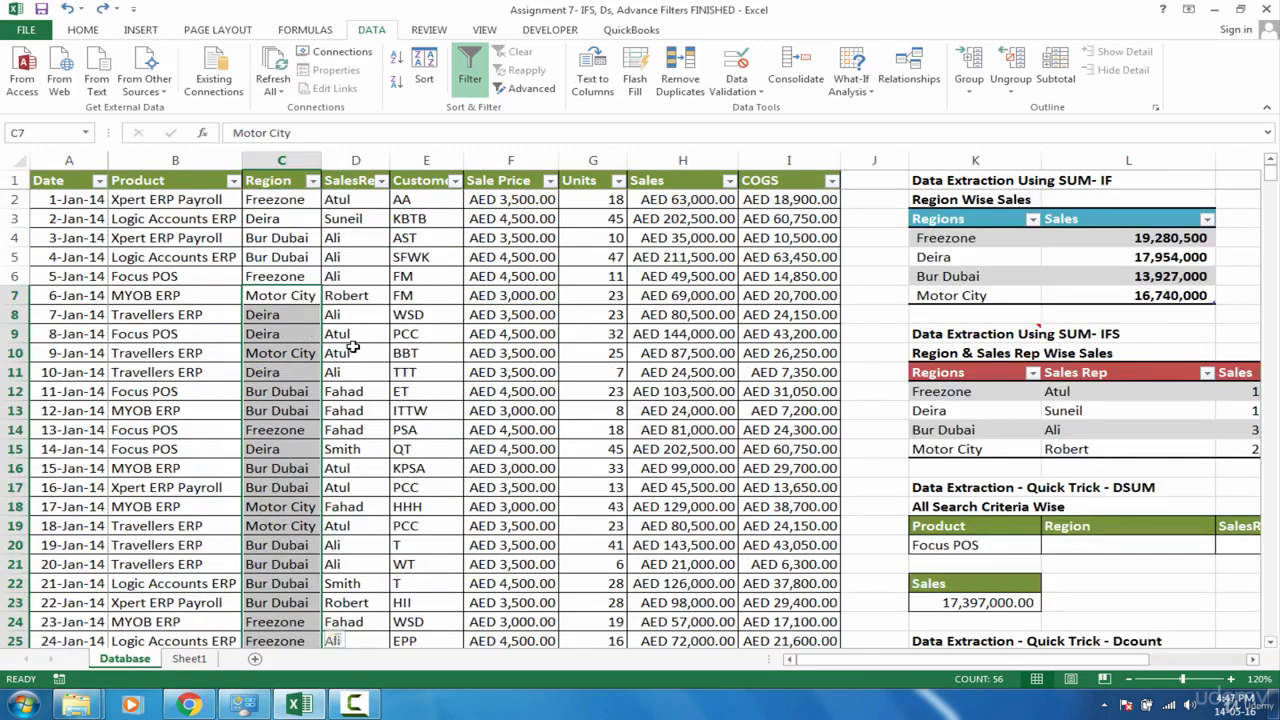
Step: Copy the Product through Units headers with their first data row and paste them at A1 of Sheet1
click(503, 337)
drag(148, 180, 620, 203)
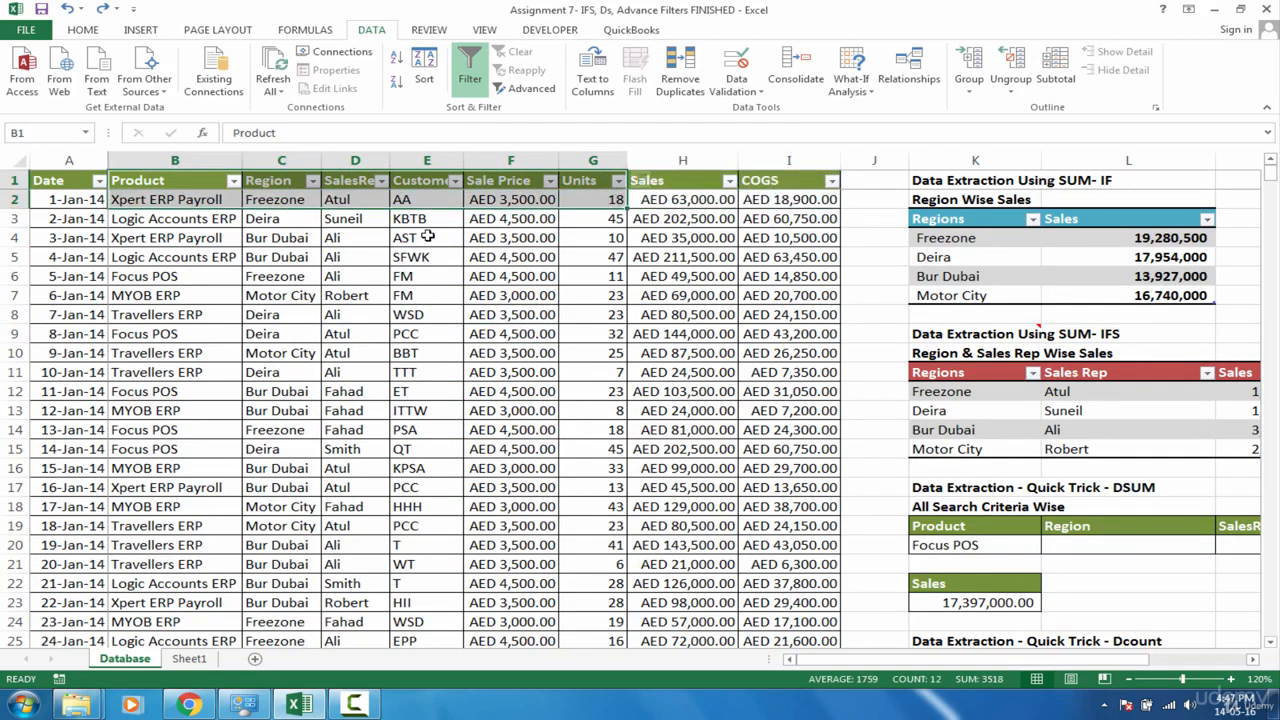
key(ctrl+c)
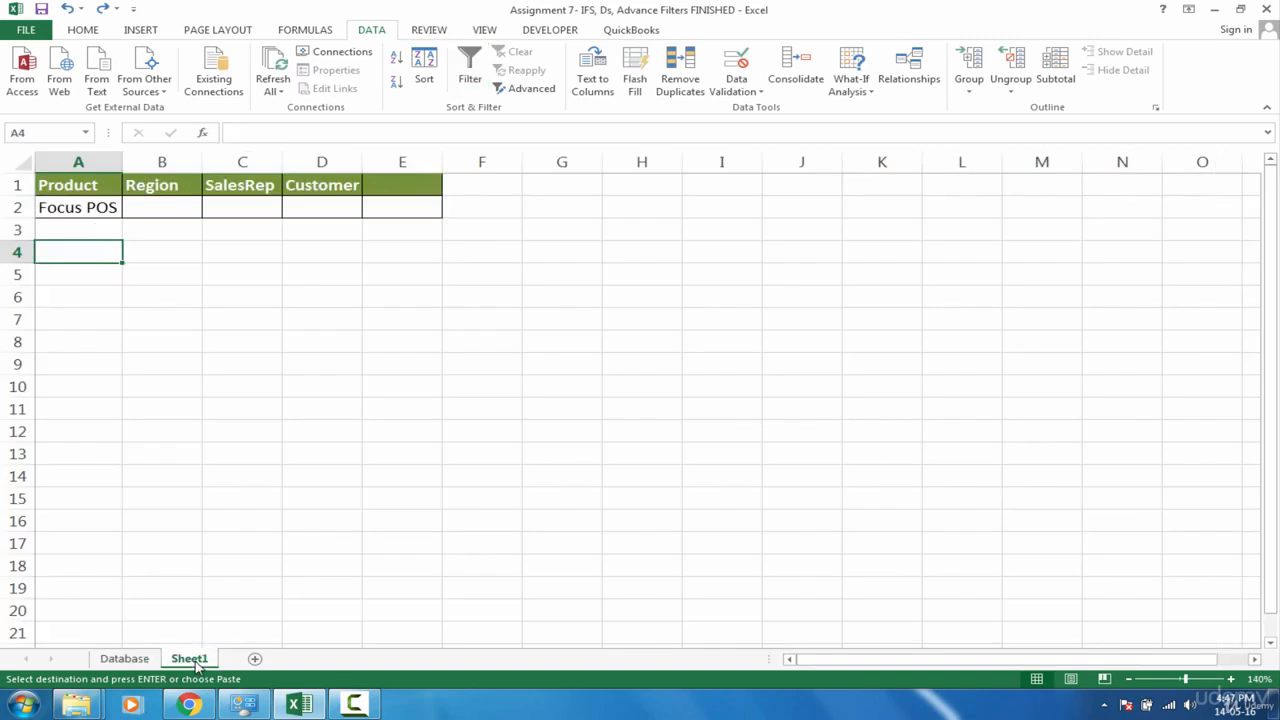
click(190, 659)
click(86, 186)
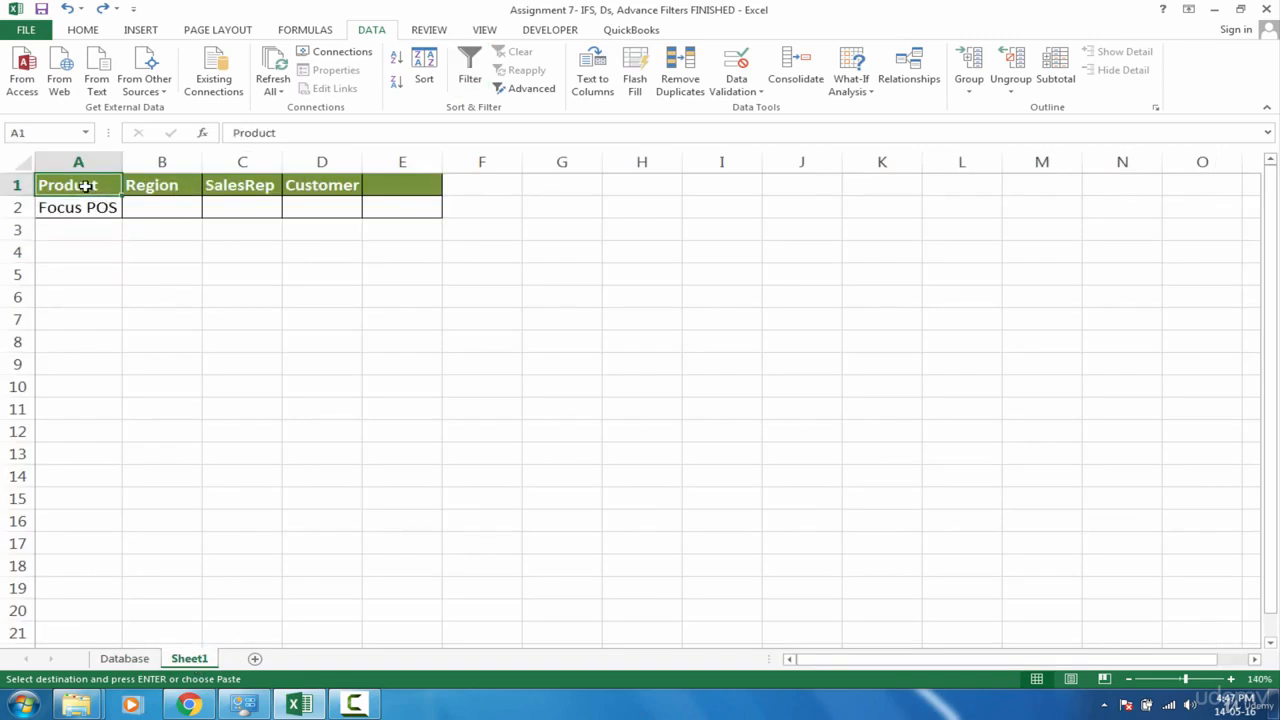
key(ctrl+v)
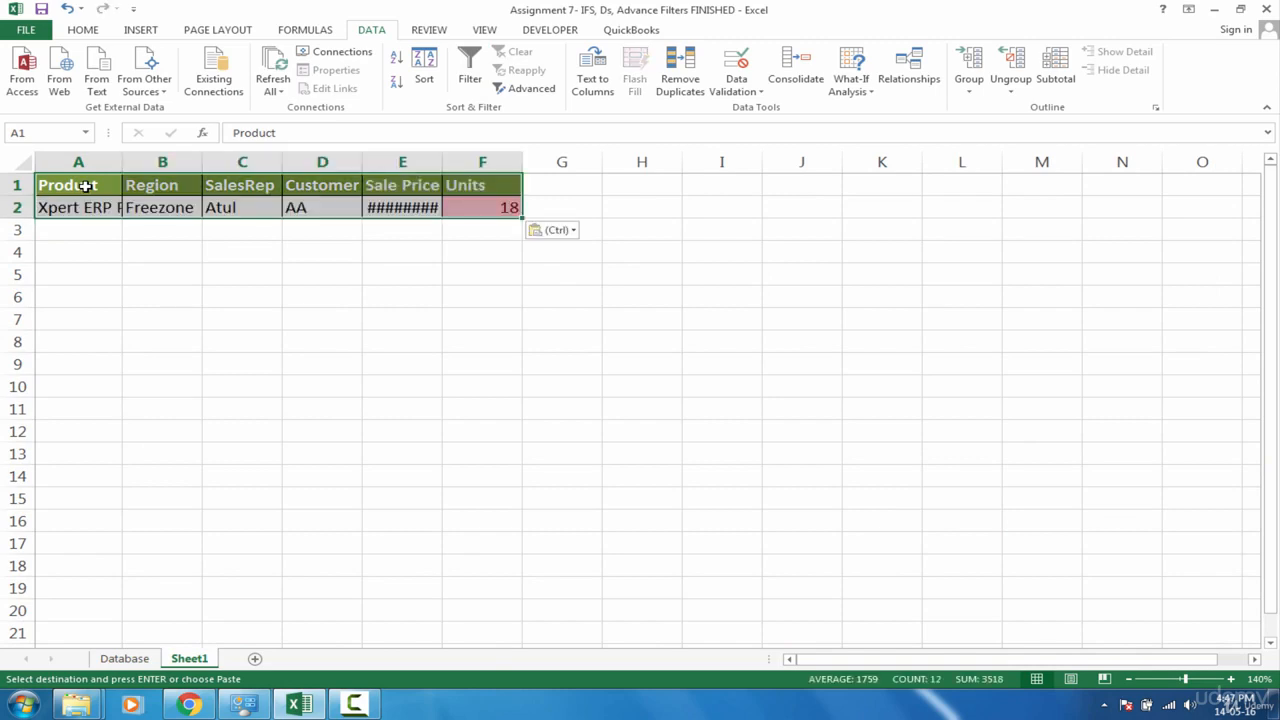
Step: Delete the pasted data values in row 2 of Sheet1, keeping only the headers
click(64, 210)
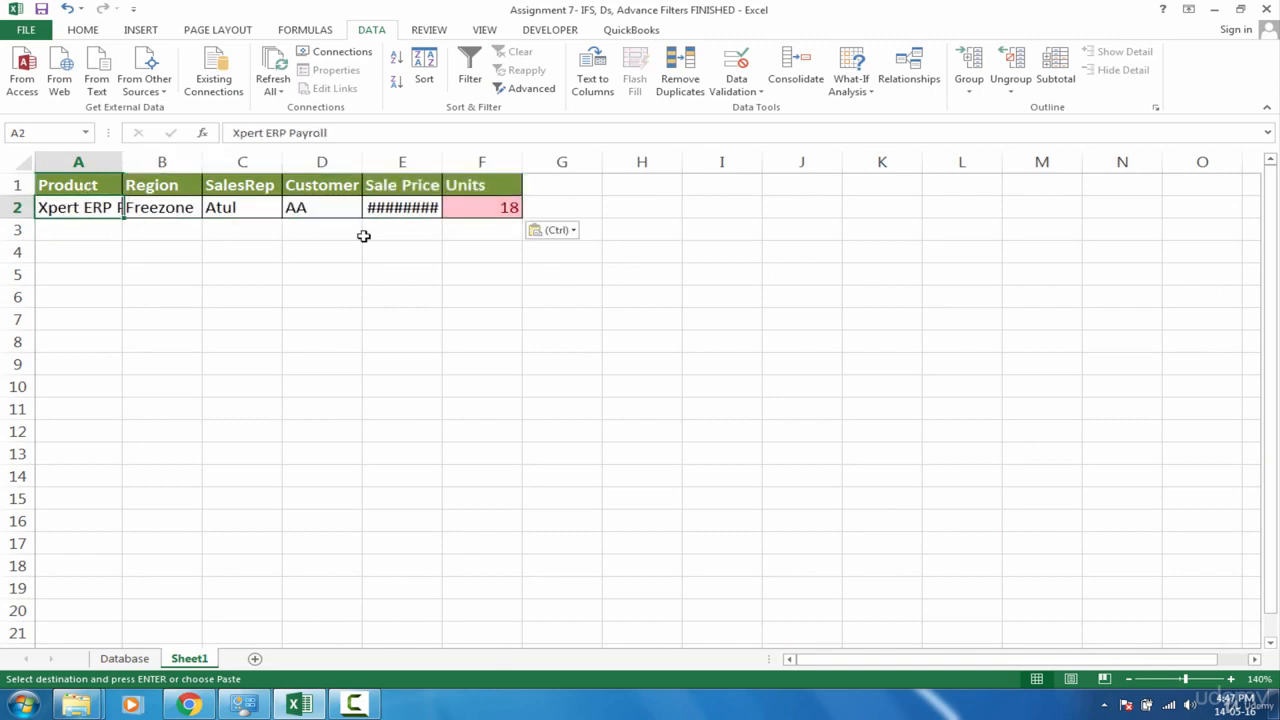
key(ctrl+shift+Right)
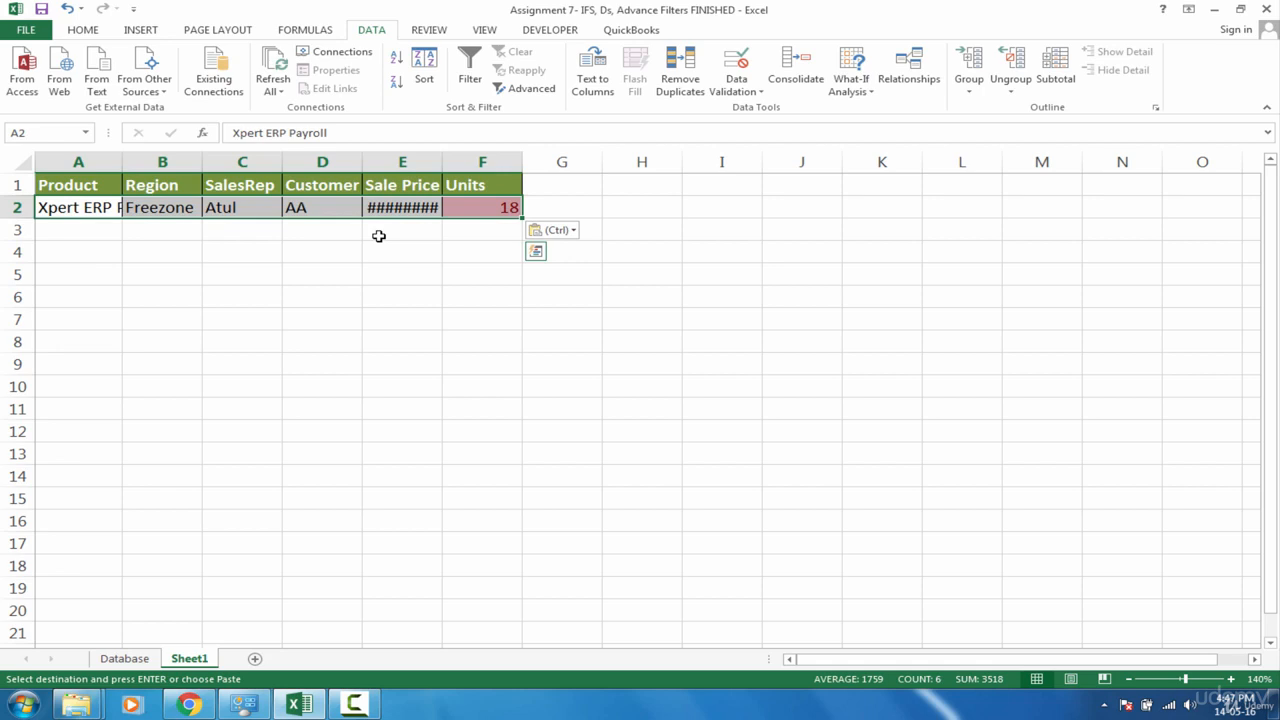
key(Delete)
Step: Autofit the widths of columns A through F on Sheet1
drag(86, 161, 506, 155)
double_click(522, 161)
click(220, 260)
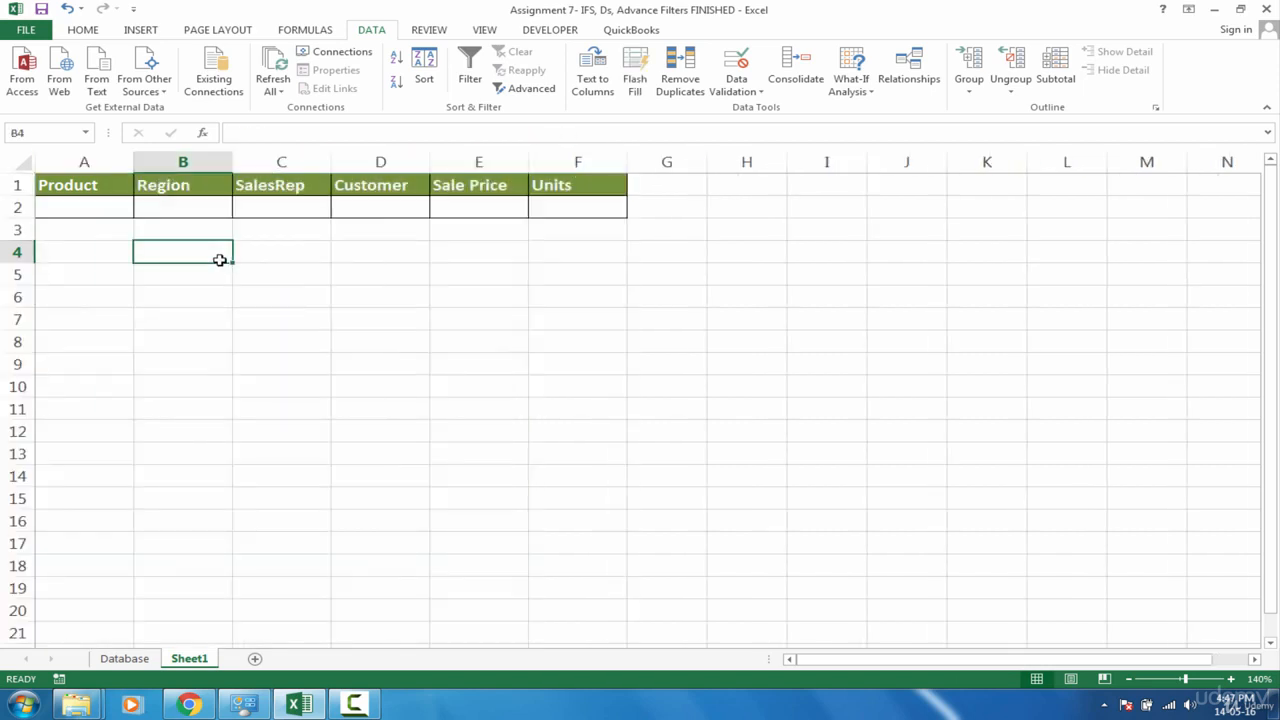
Step: Compare the empty criteria cells under the Sheet1 headers with the Product values in the Database sheet
click(124, 658)
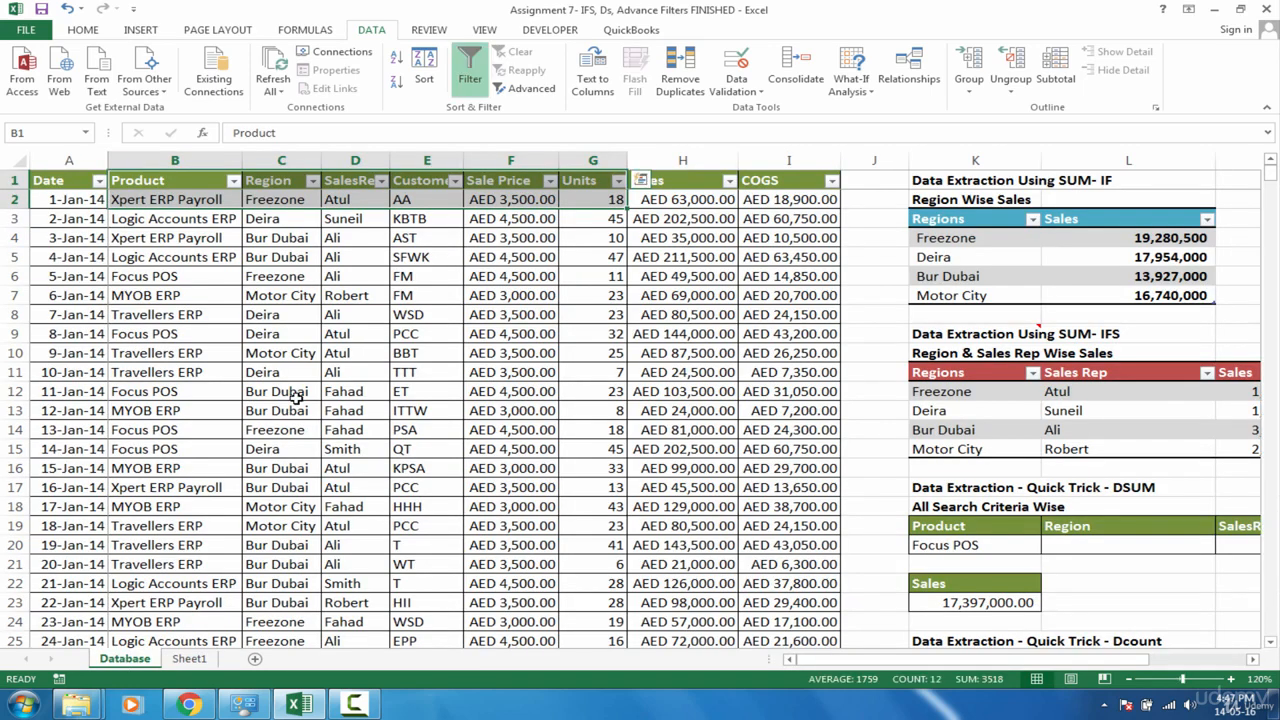
click(238, 270)
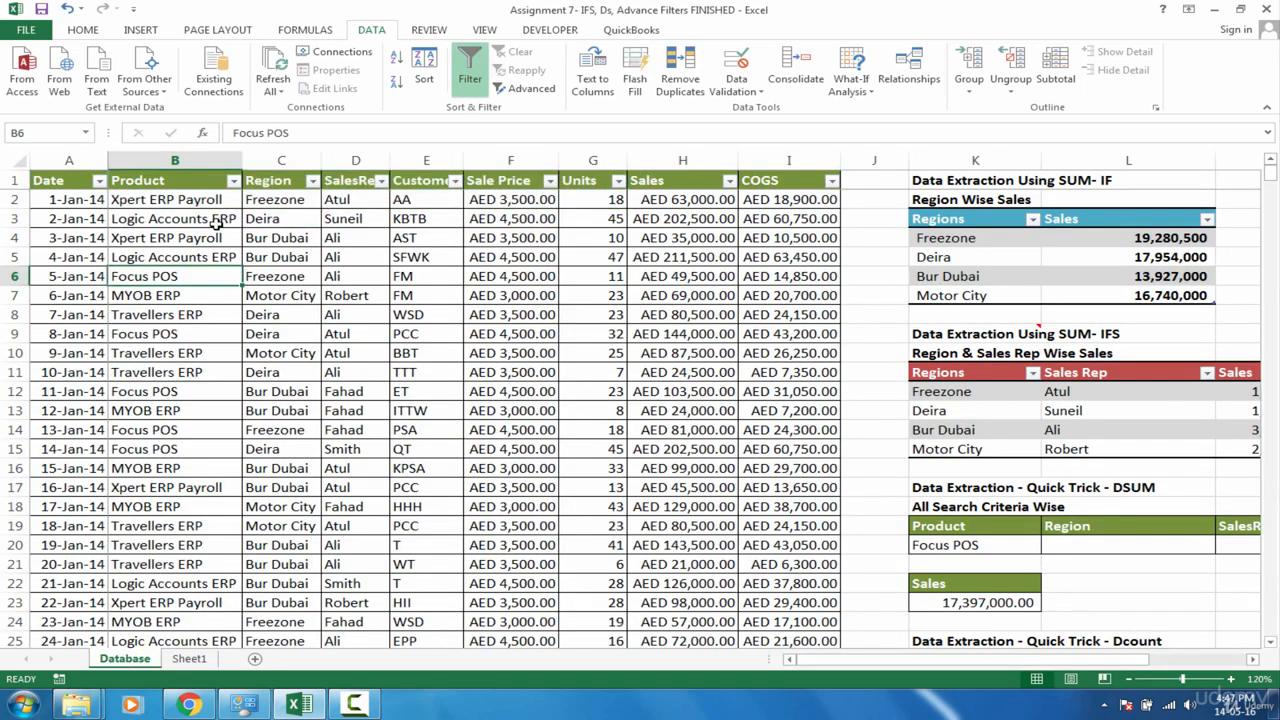
click(192, 660)
click(108, 210)
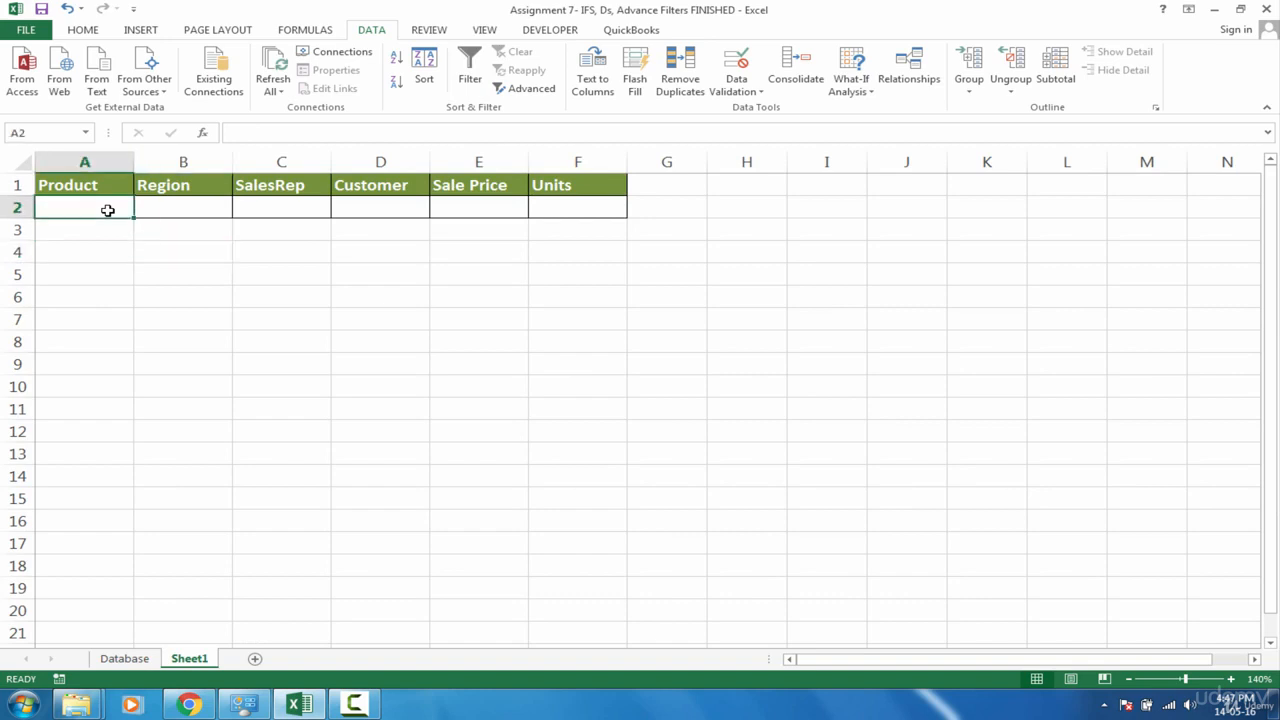
click(150, 209)
click(249, 208)
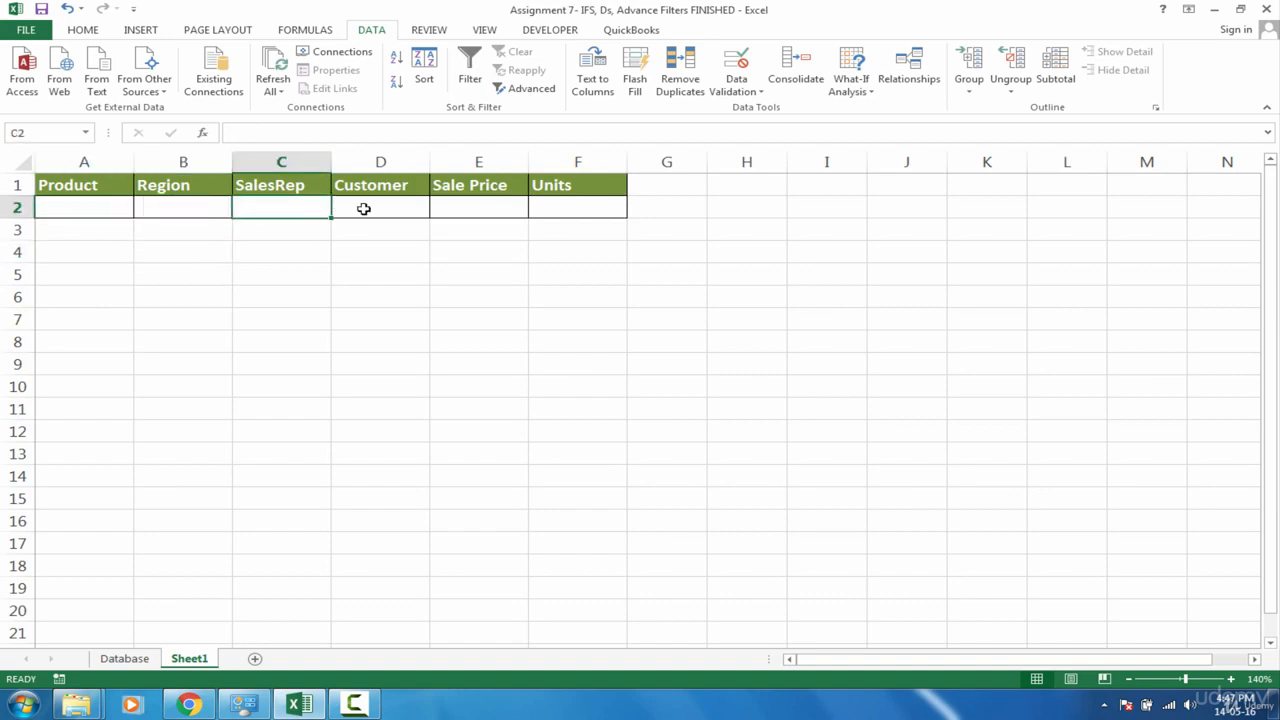
click(363, 208)
click(283, 203)
click(136, 660)
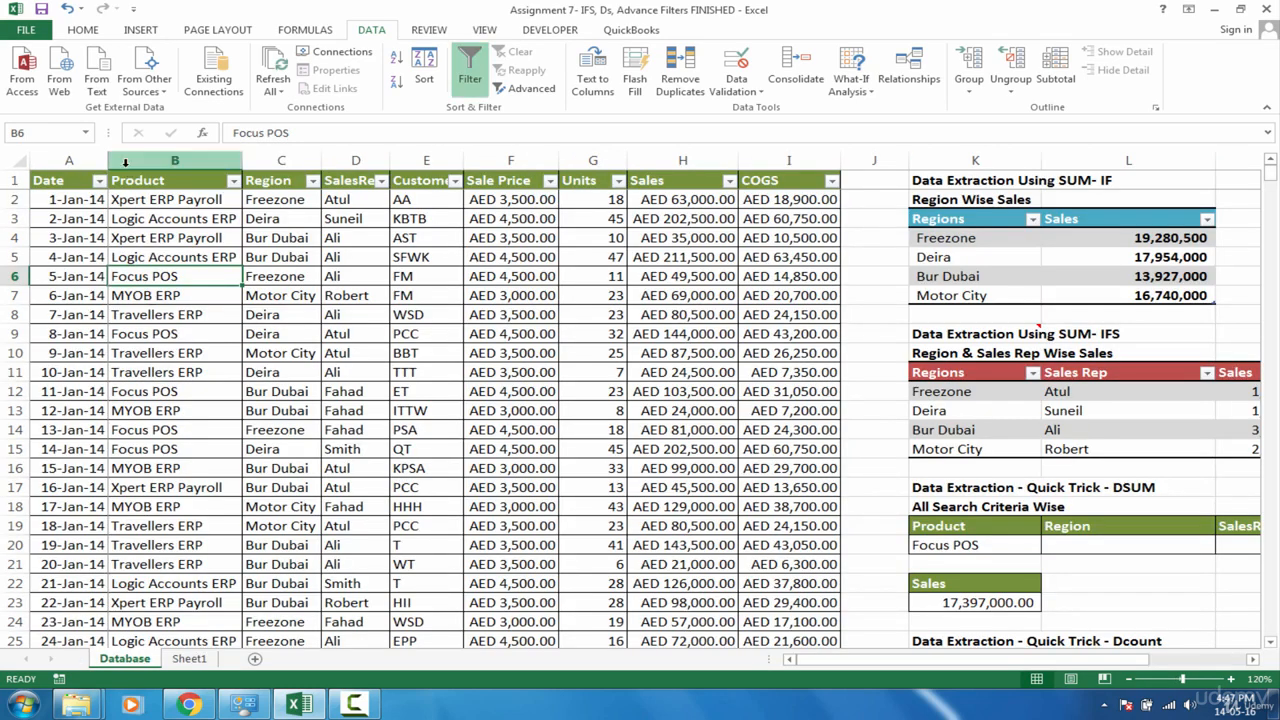
Step: Review the Database's Product, Region and SalesRep columns against the Sheet1 criteria area
drag(126, 183, 386, 451)
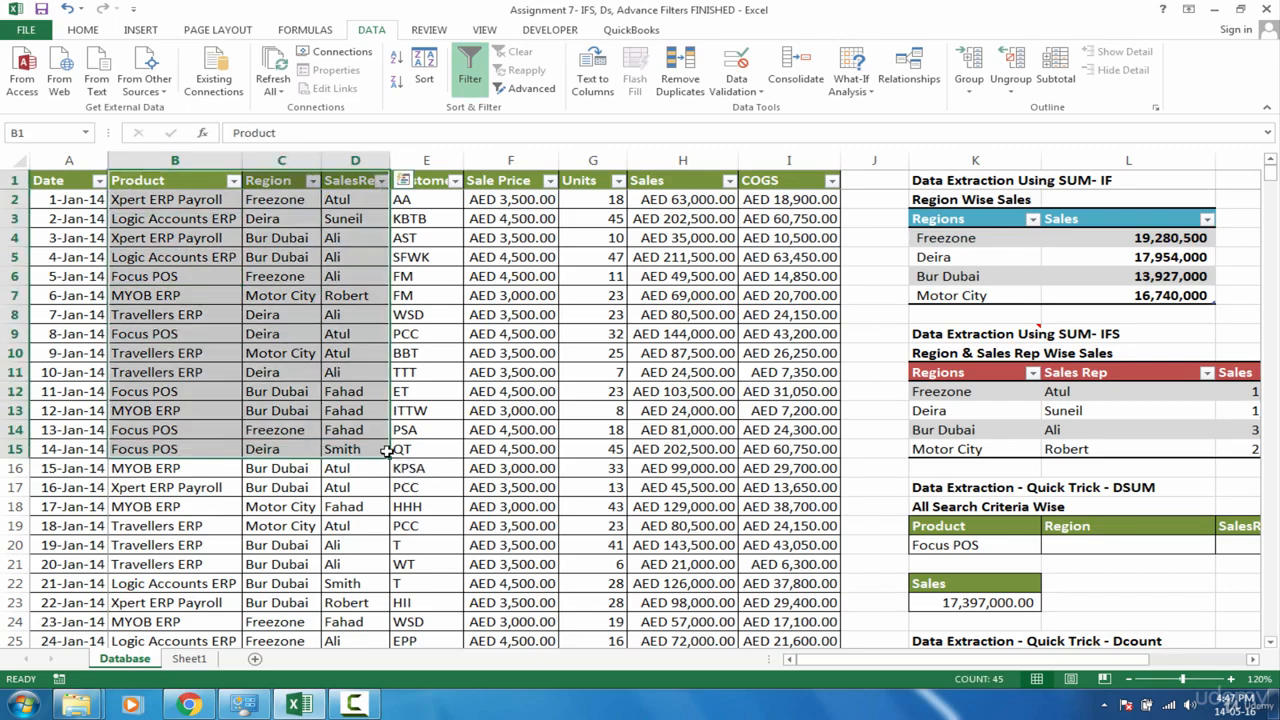
click(200, 662)
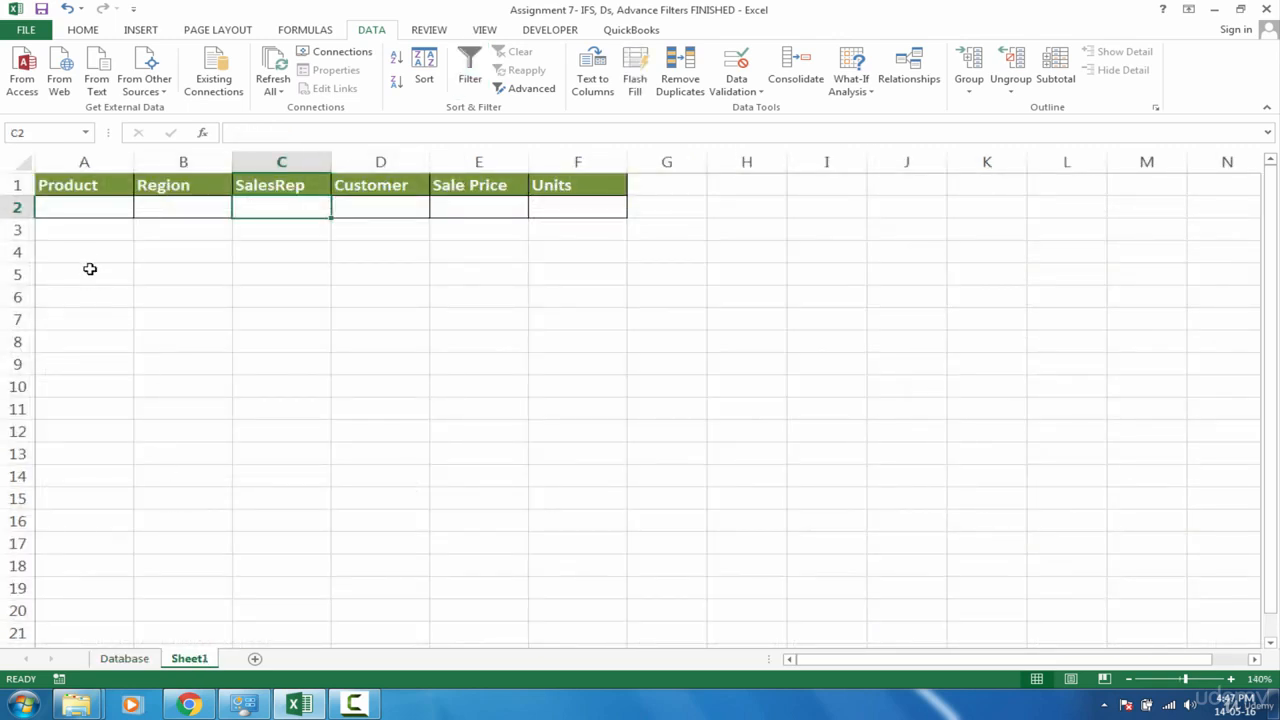
click(86, 257)
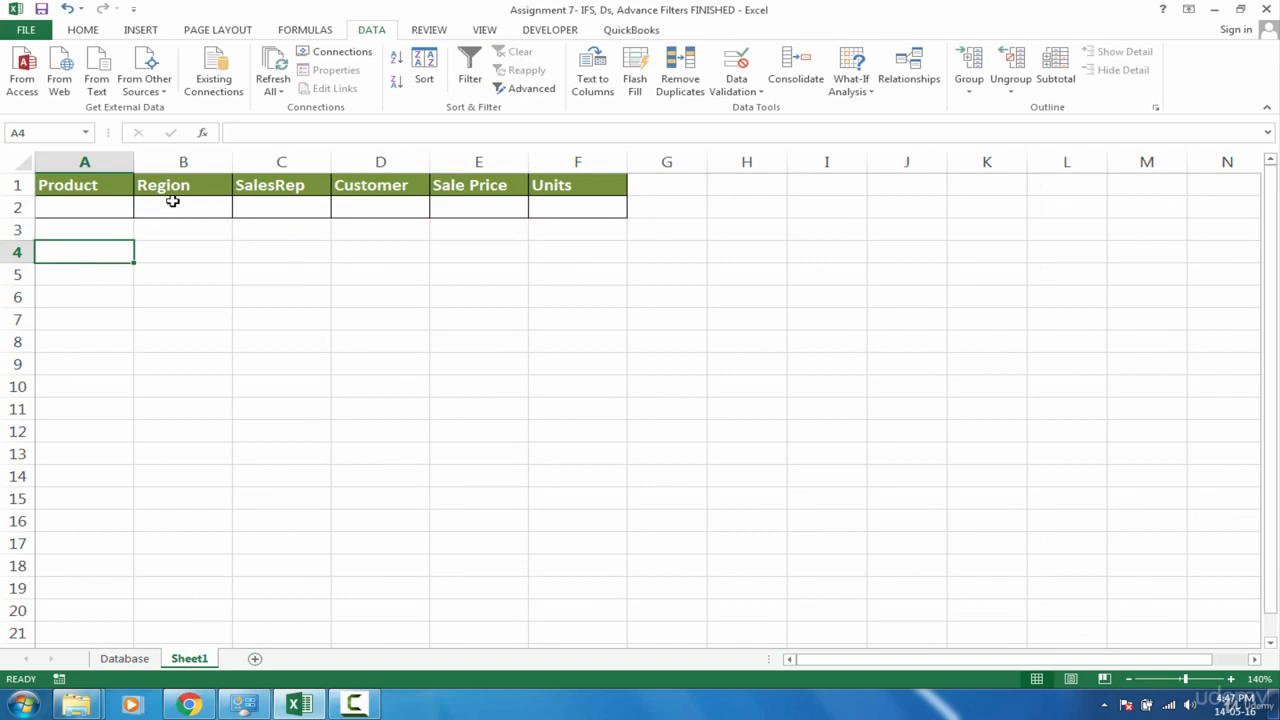
click(112, 210)
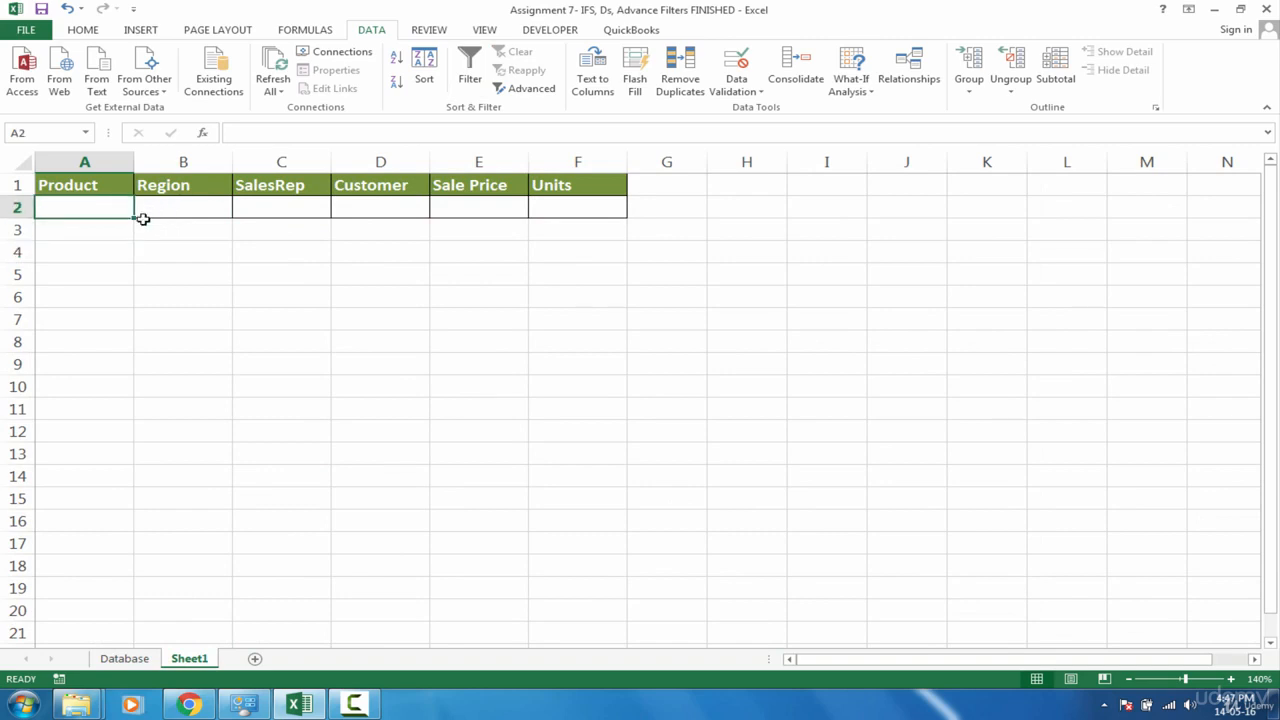
click(124, 658)
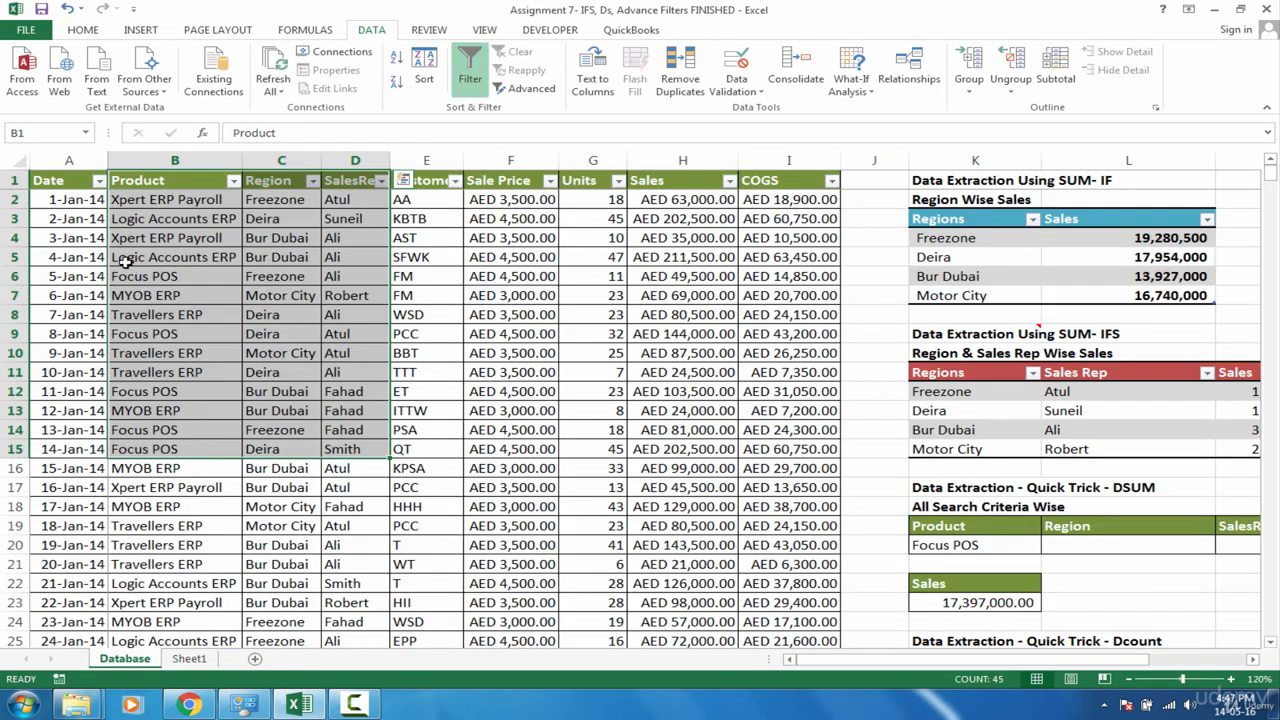
drag(138, 185, 225, 524)
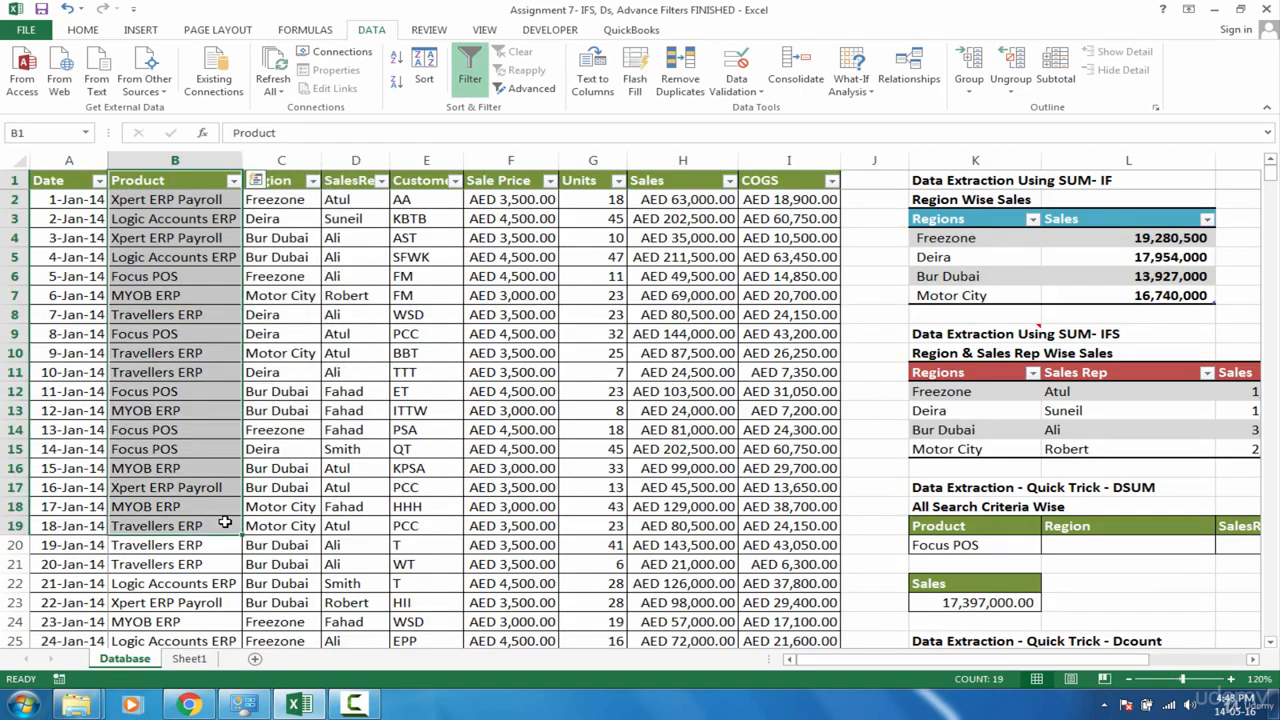
click(190, 658)
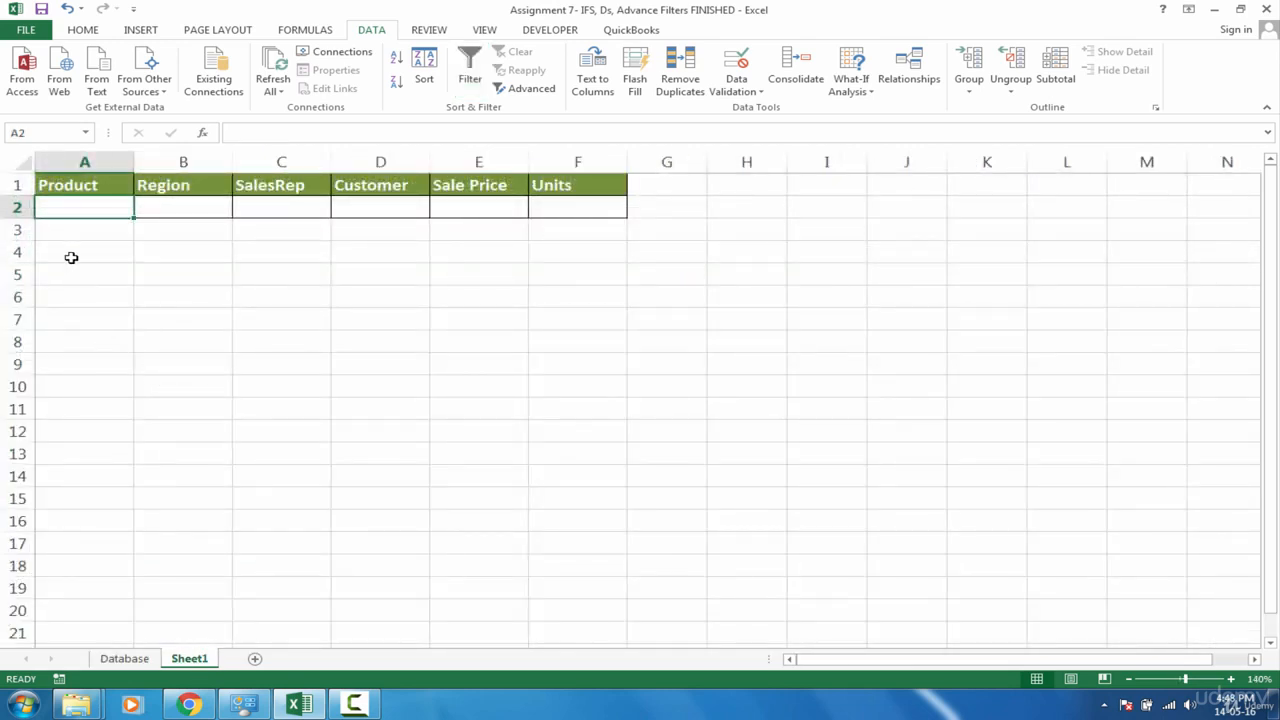
drag(71, 257, 389, 455)
click(203, 206)
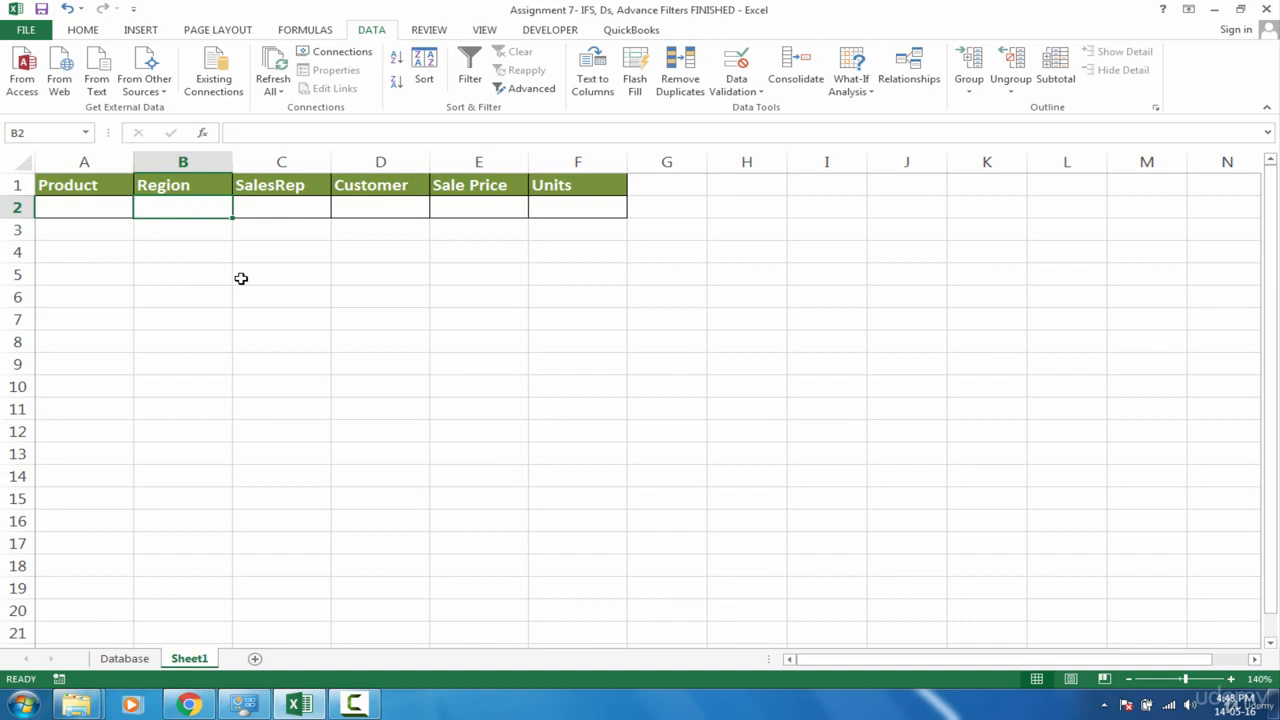
Step: Name the full data table on the Database sheet "db"
click(128, 658)
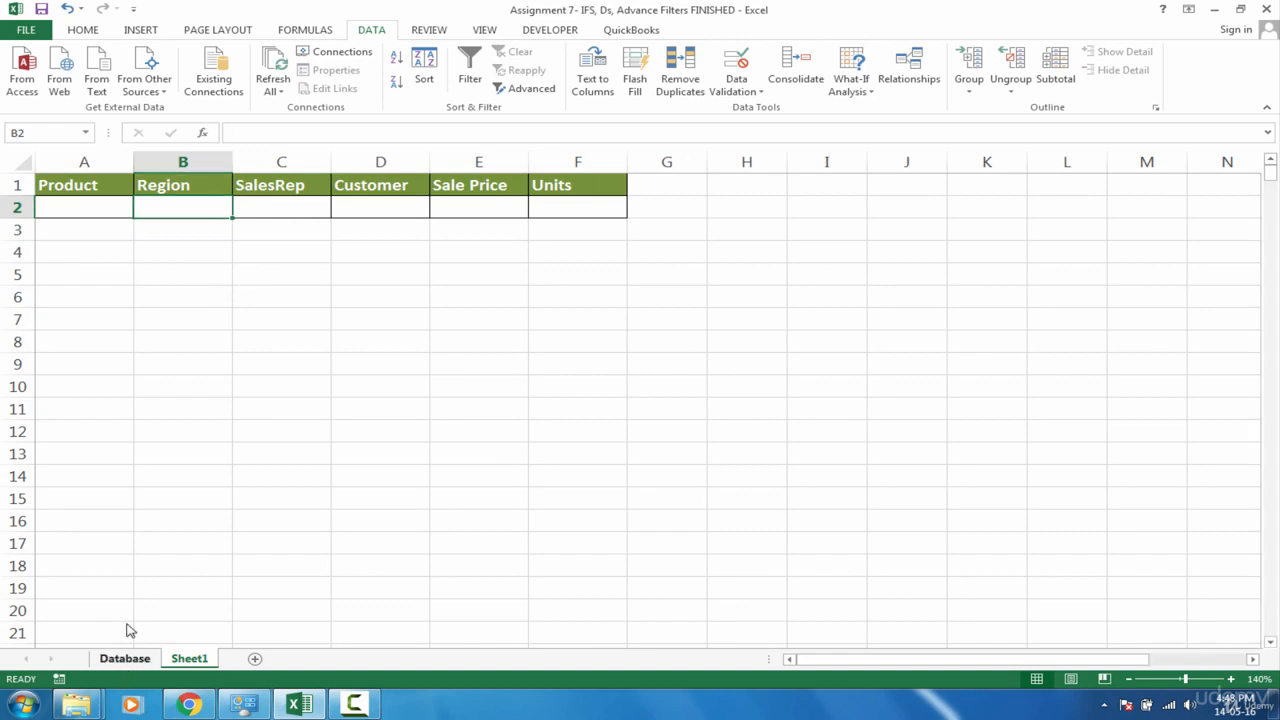
click(190, 218)
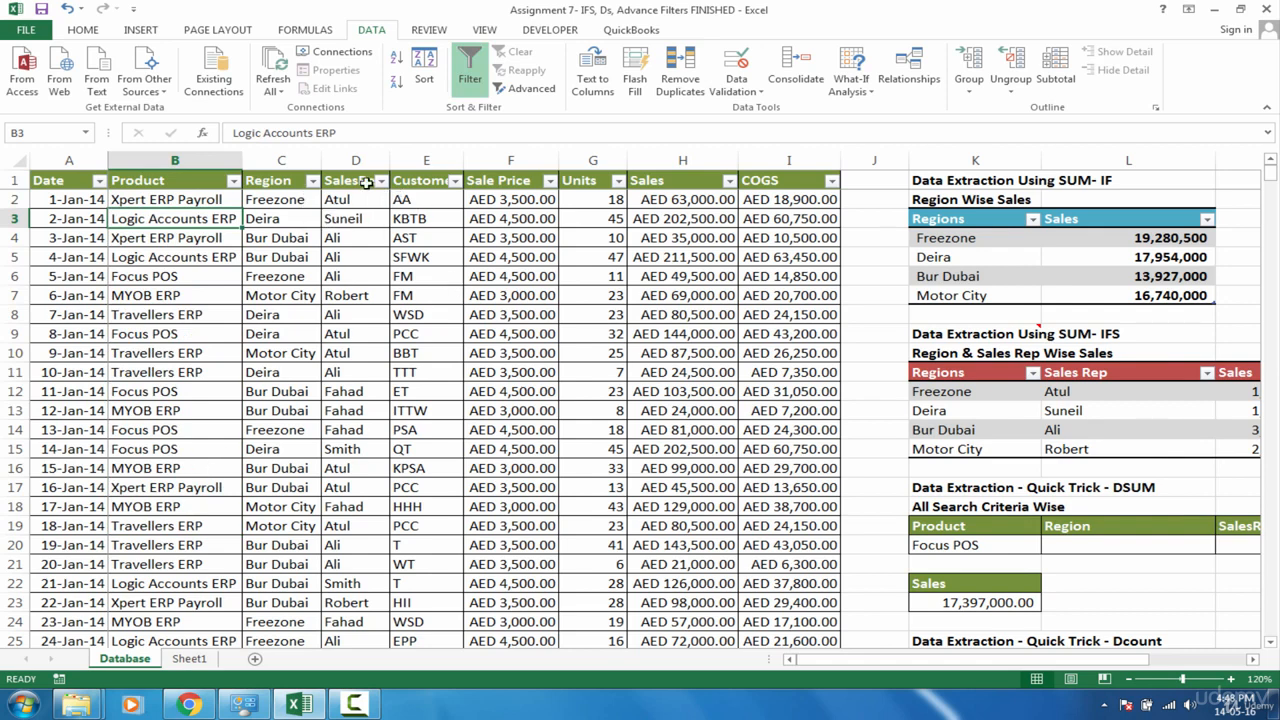
click(72, 182)
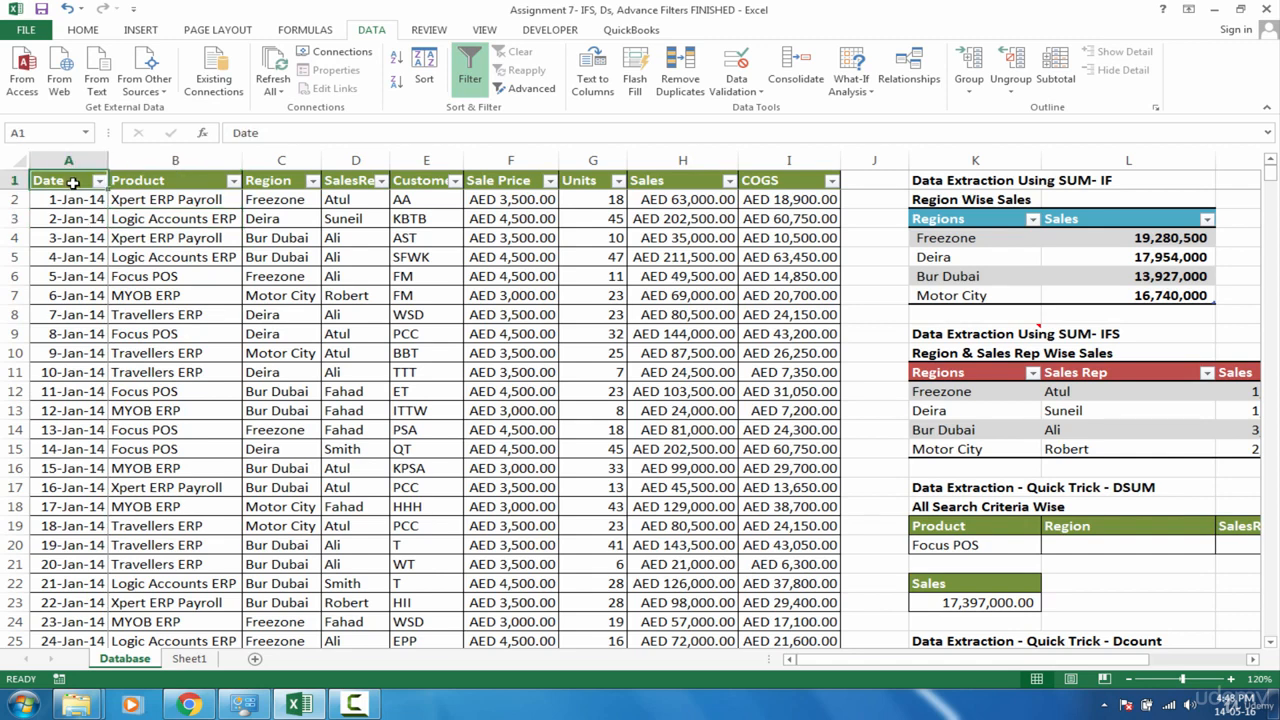
key(ctrl+shift+Right)
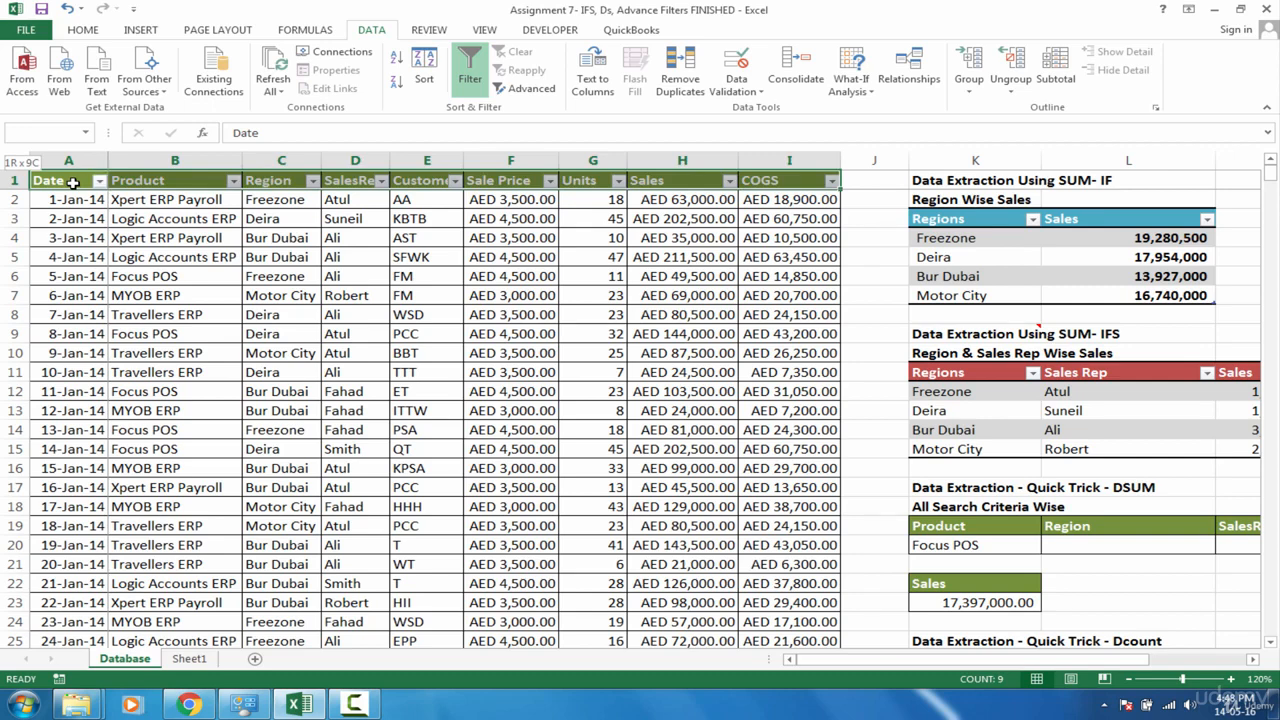
key(ctrl+shift+Down)
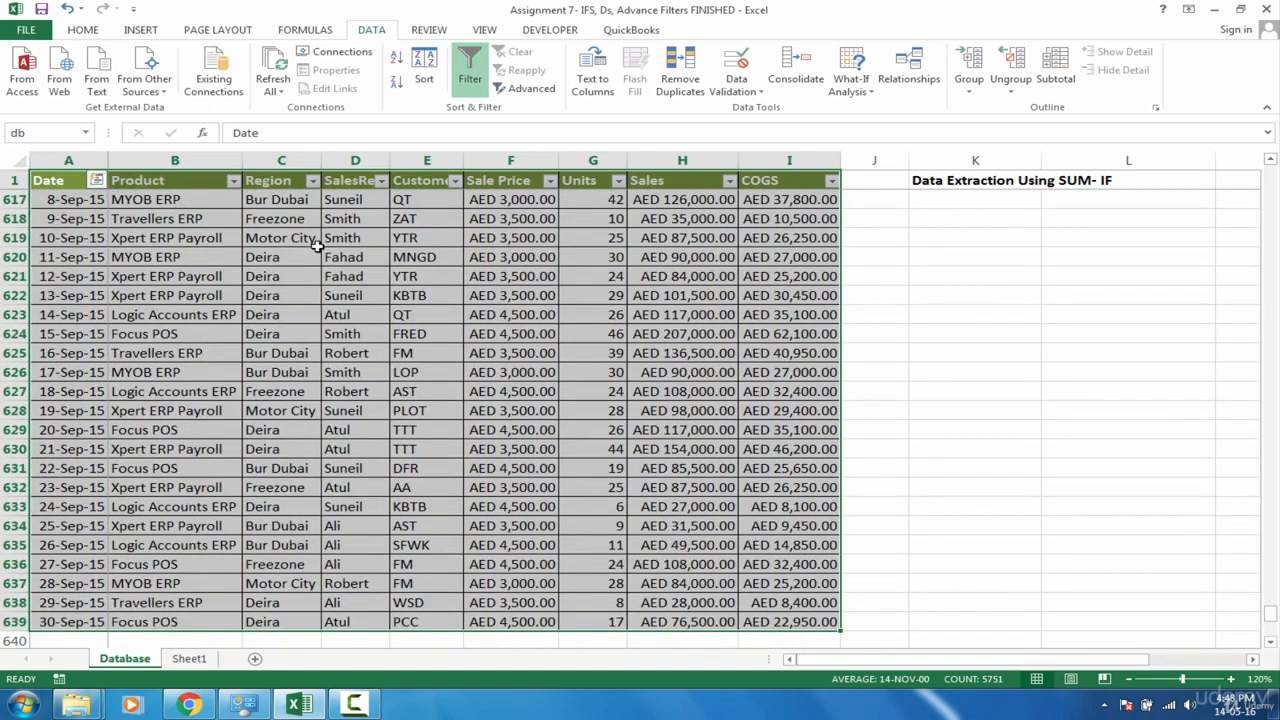
click(33, 133)
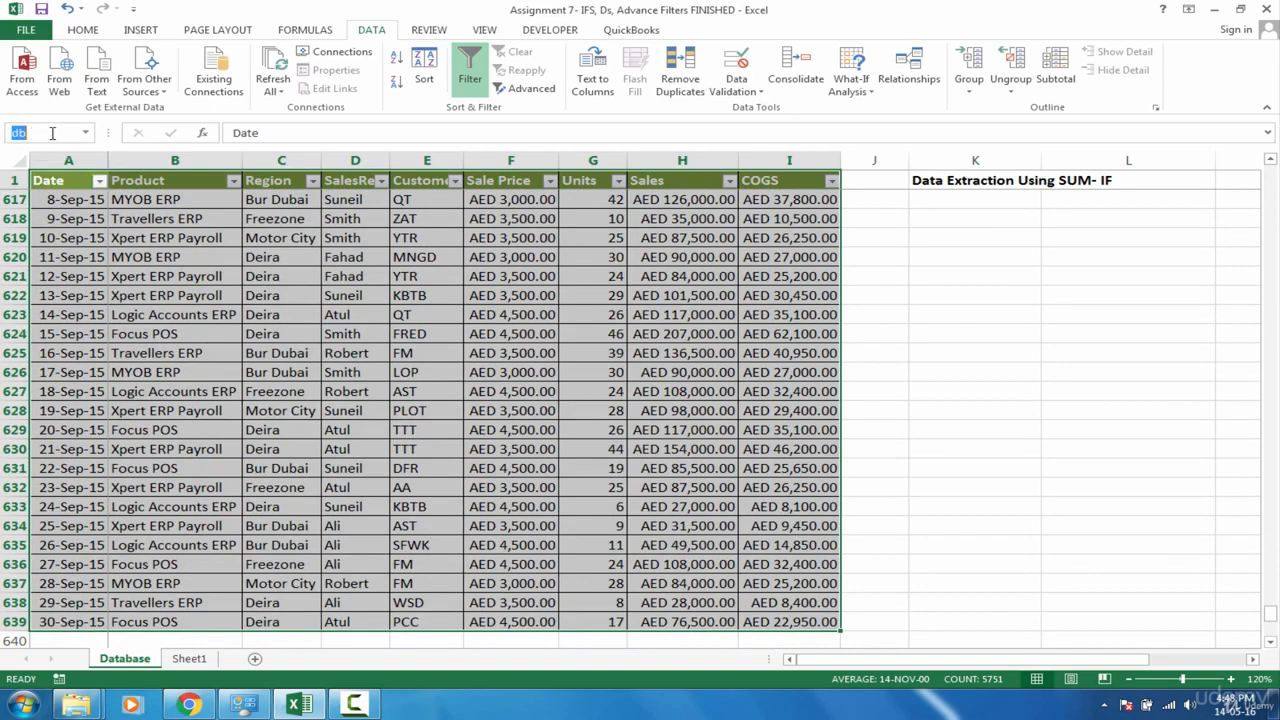
key(Return)
Step: Open Advanced Filter from cell A4 on Sheet1 and choose to copy the results to another location
click(190, 659)
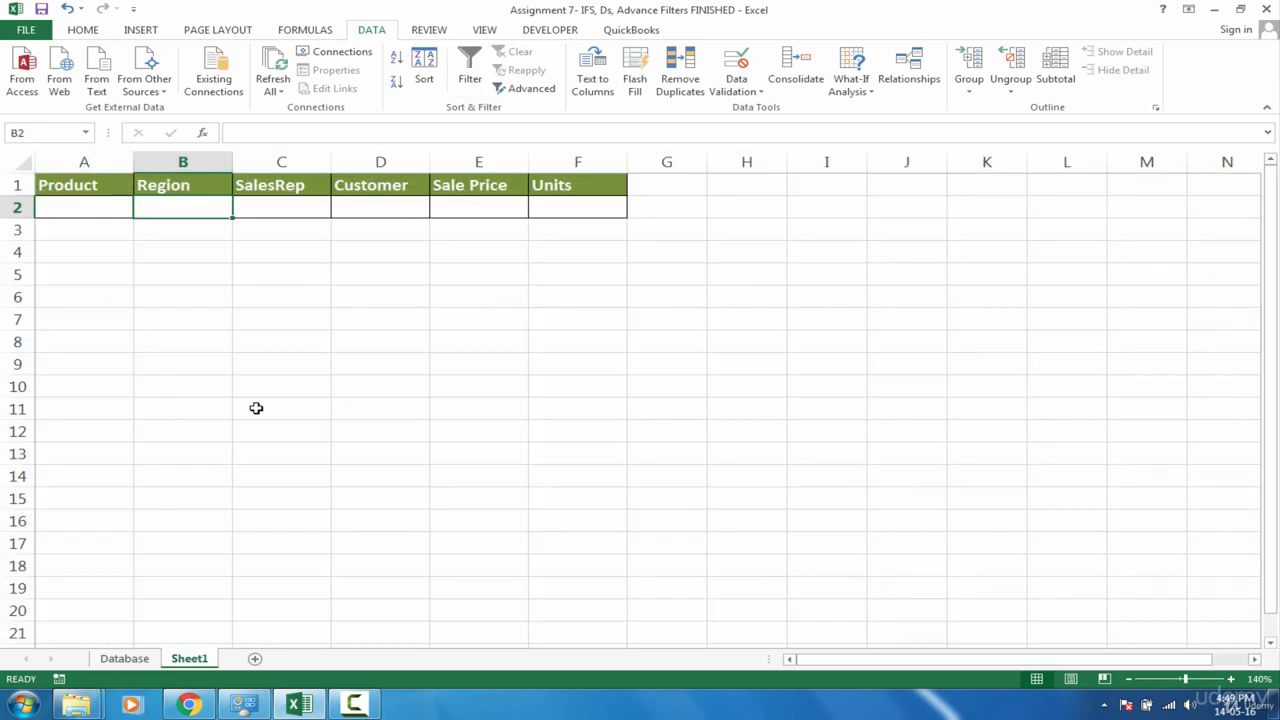
click(93, 252)
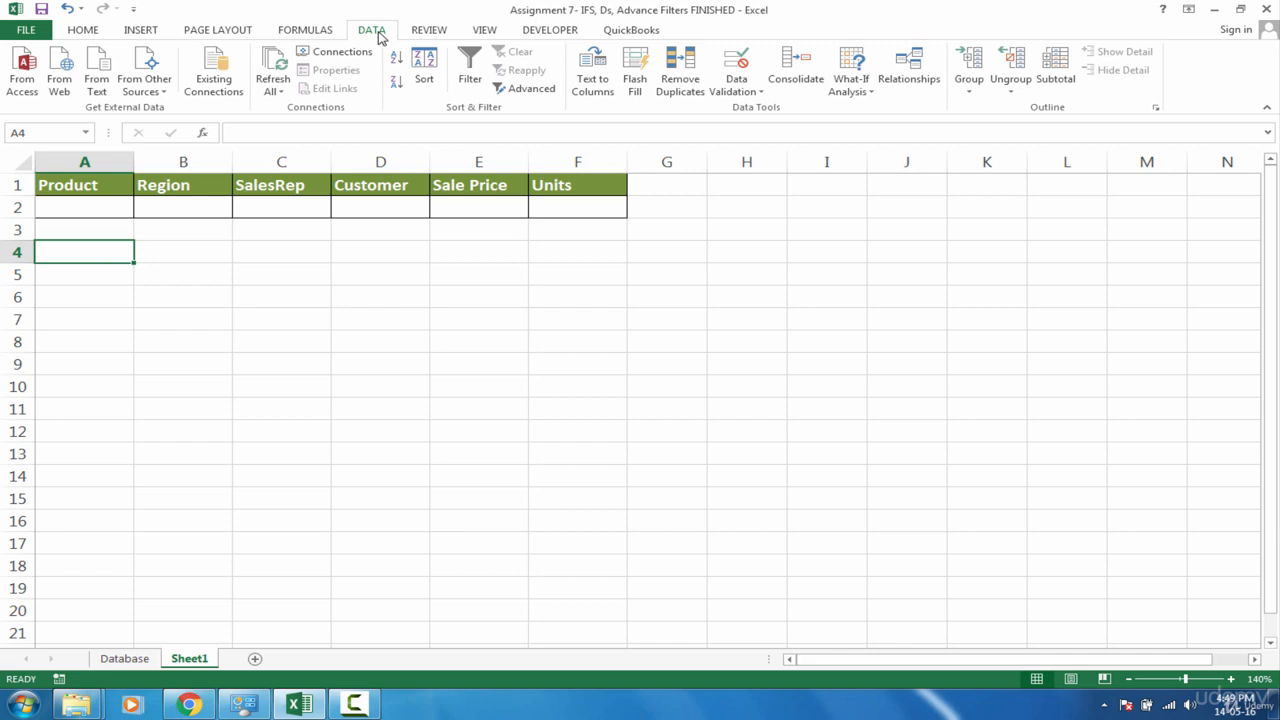
click(547, 92)
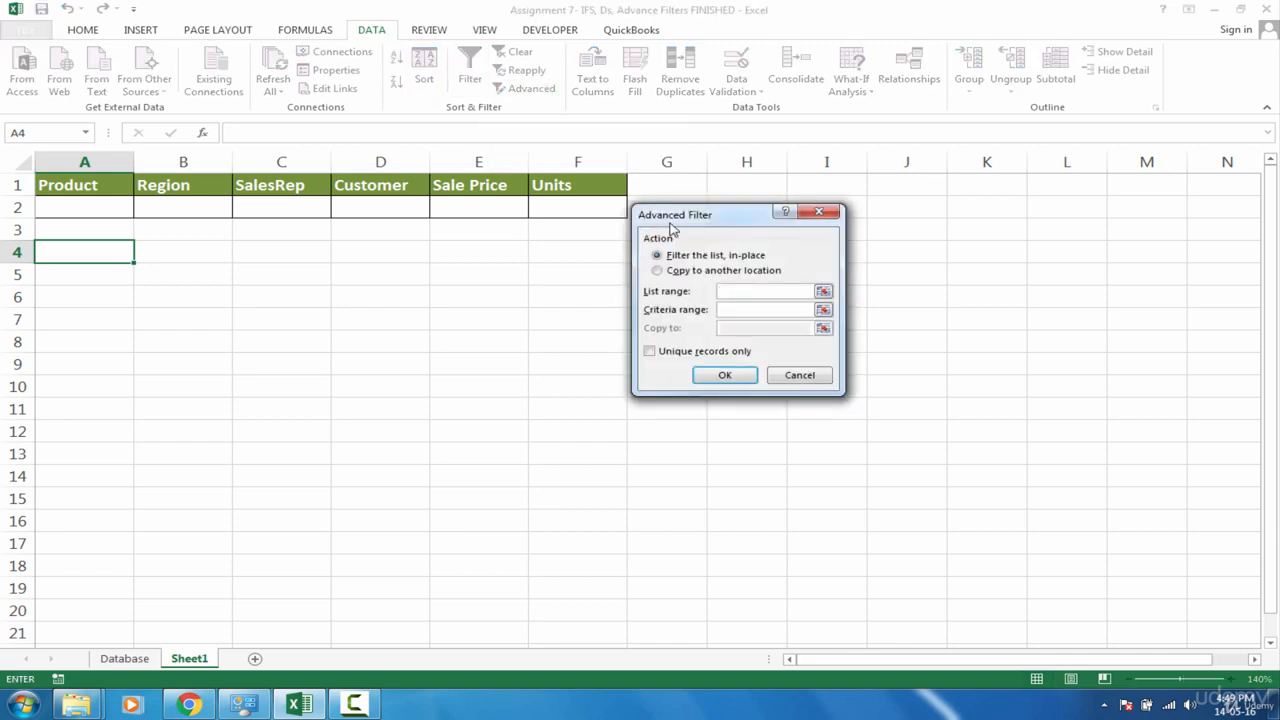
drag(699, 224, 701, 252)
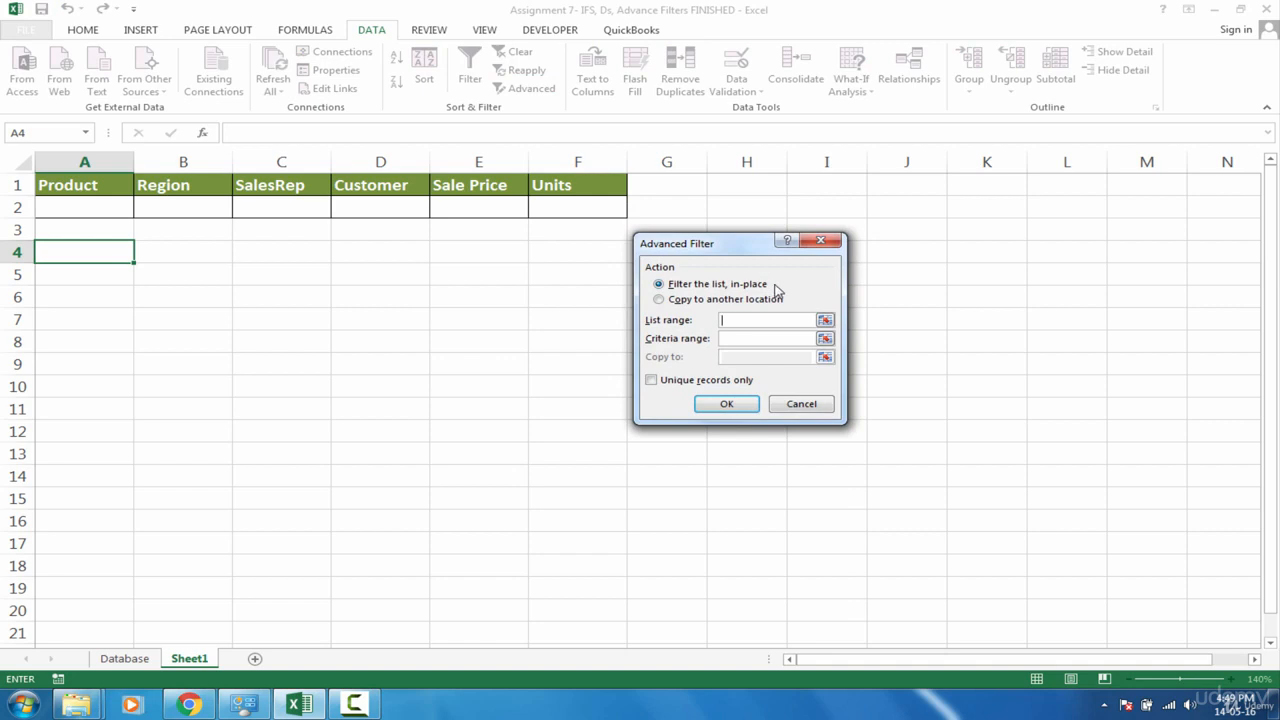
click(128, 660)
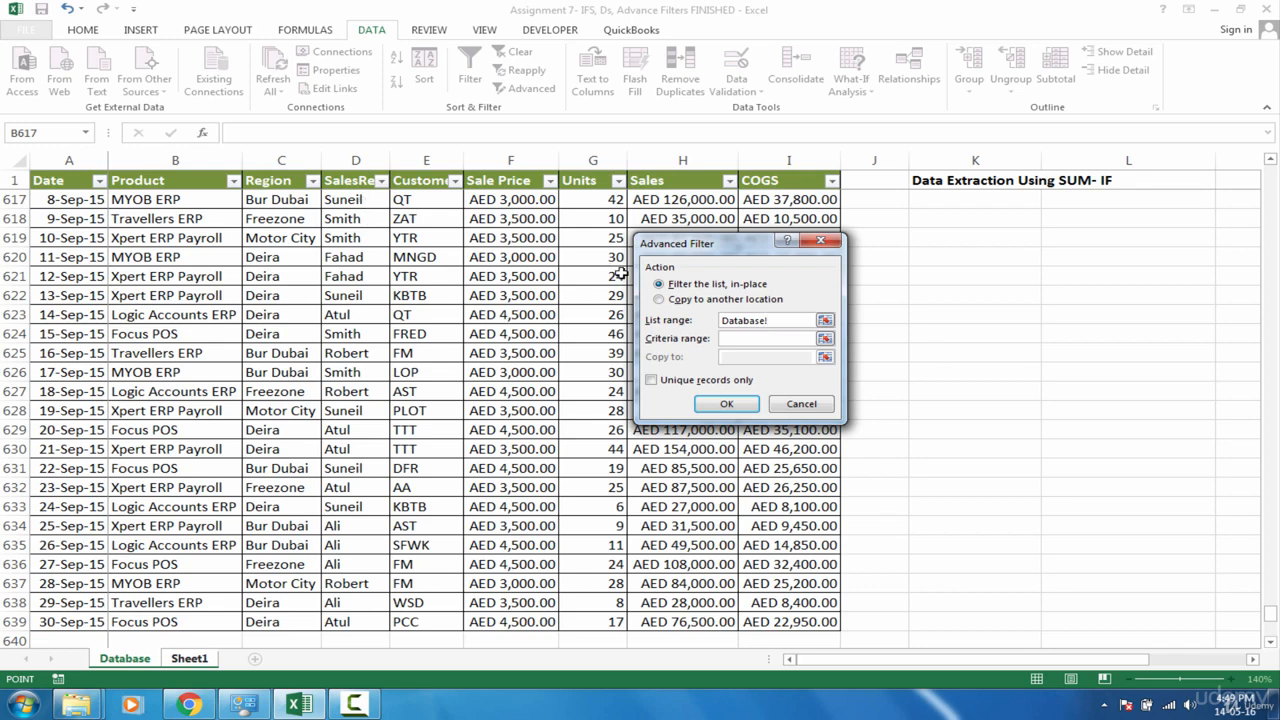
click(687, 302)
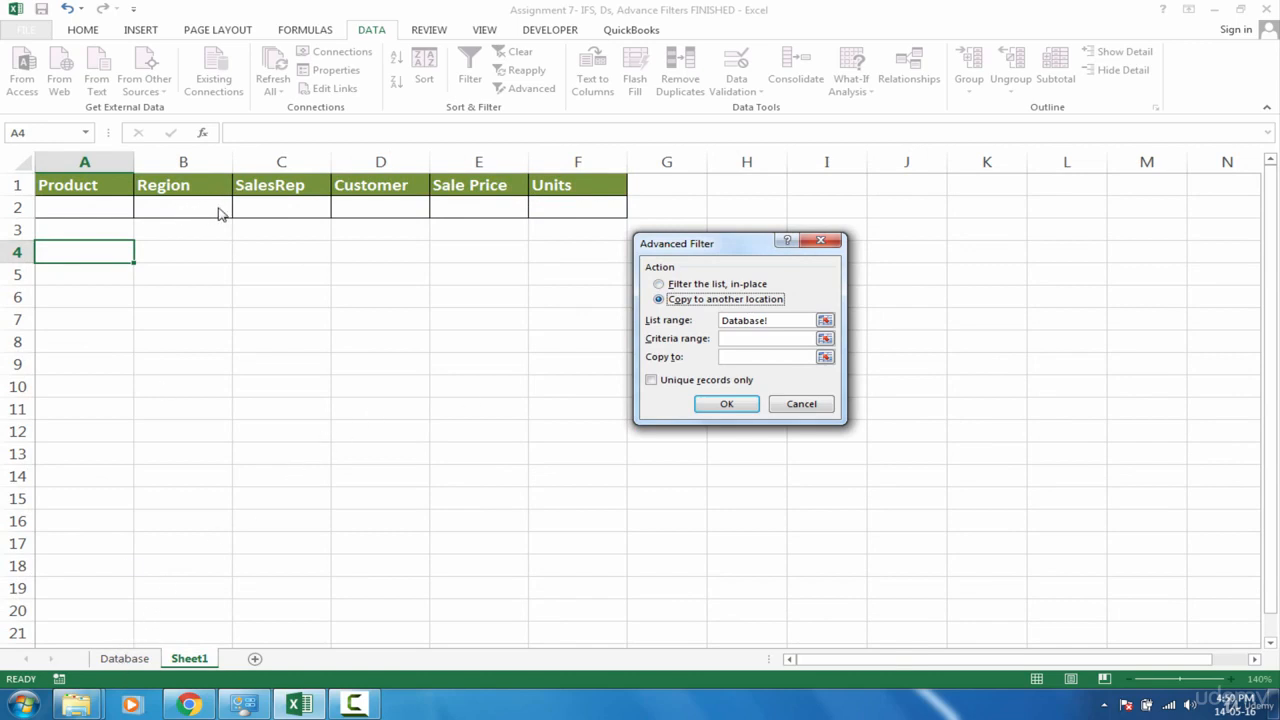
Step: Set the list range to db, the criteria range to Sheet1 A1:F2 and the copy destination to A4, then run the filter
click(794, 321)
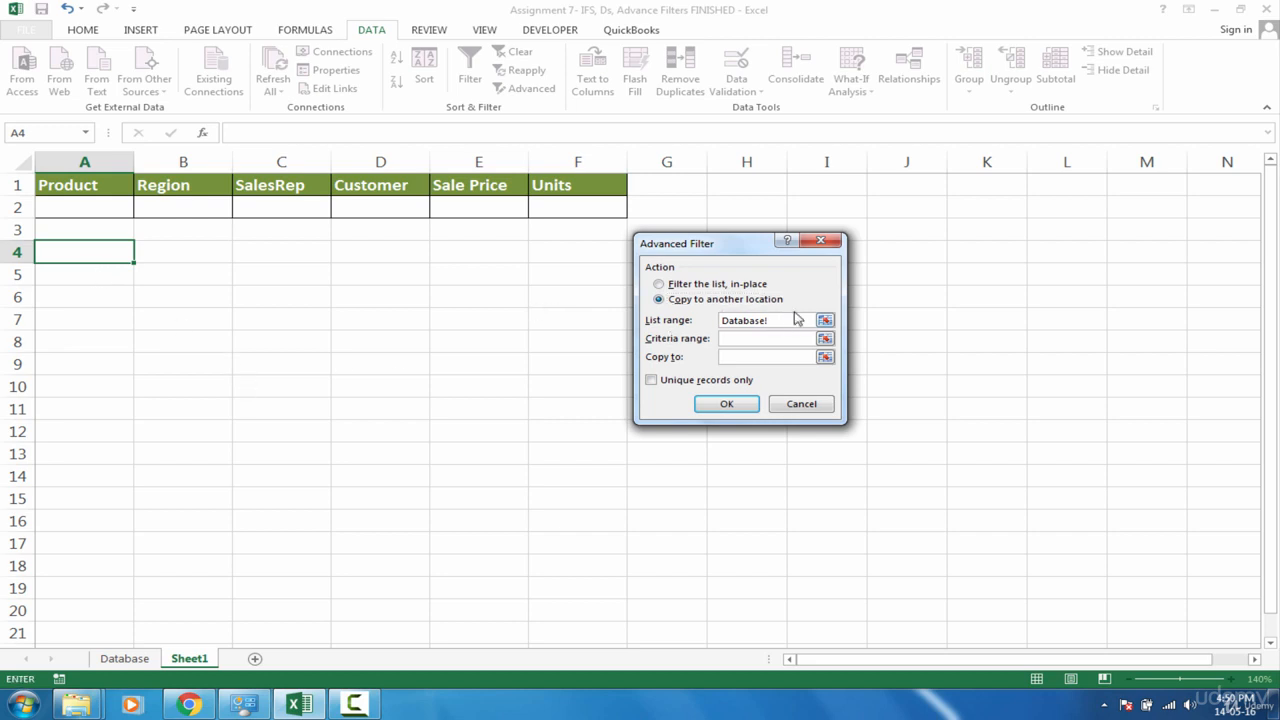
key(BackSpace)
key(BackSpace)
key(BackSpace)
key(BackSpace)
key(BackSpace)
key(BackSpace)
key(BackSpace)
key(BackSpace)
key(BackSpace)
text(db)
drag(88, 185, 615, 214)
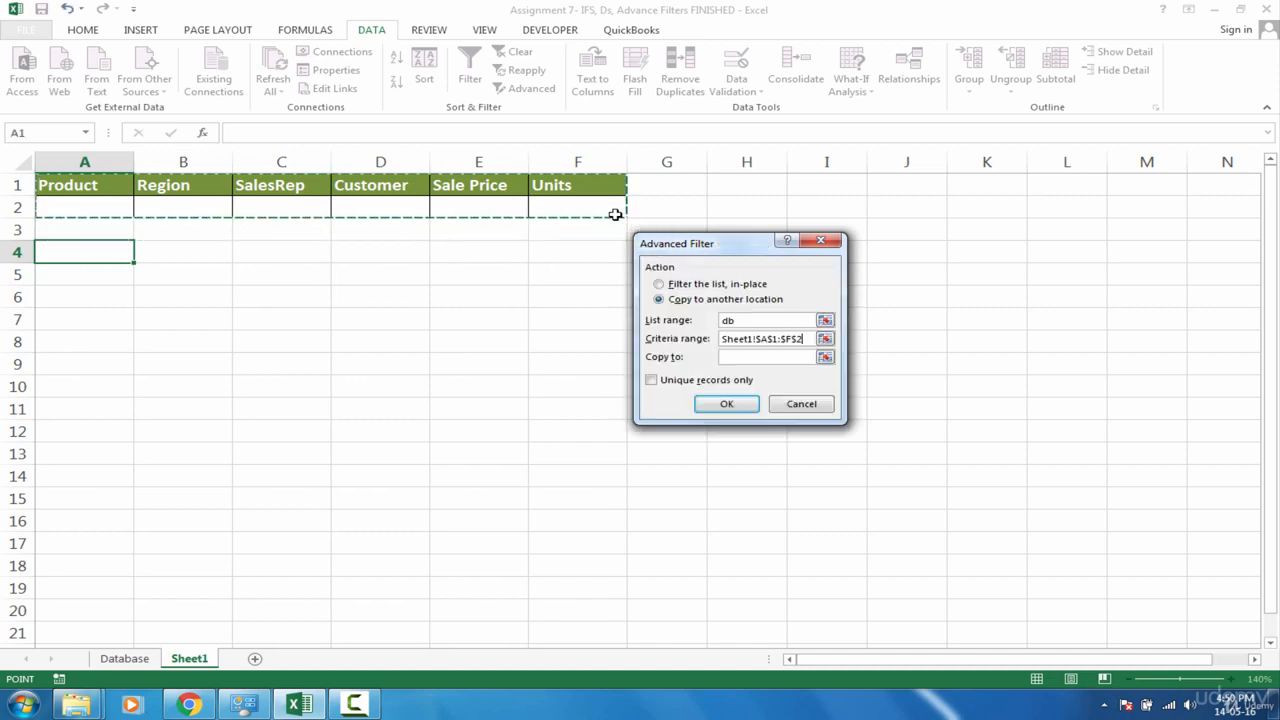
click(750, 360)
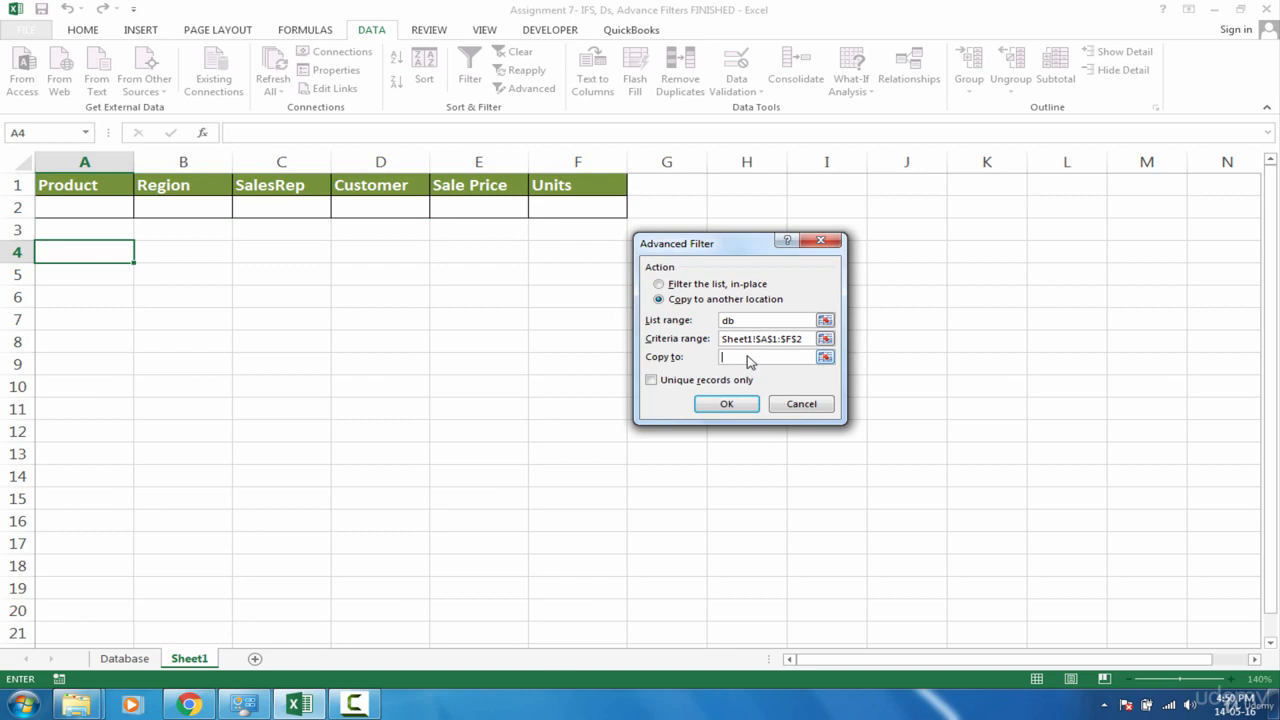
click(98, 253)
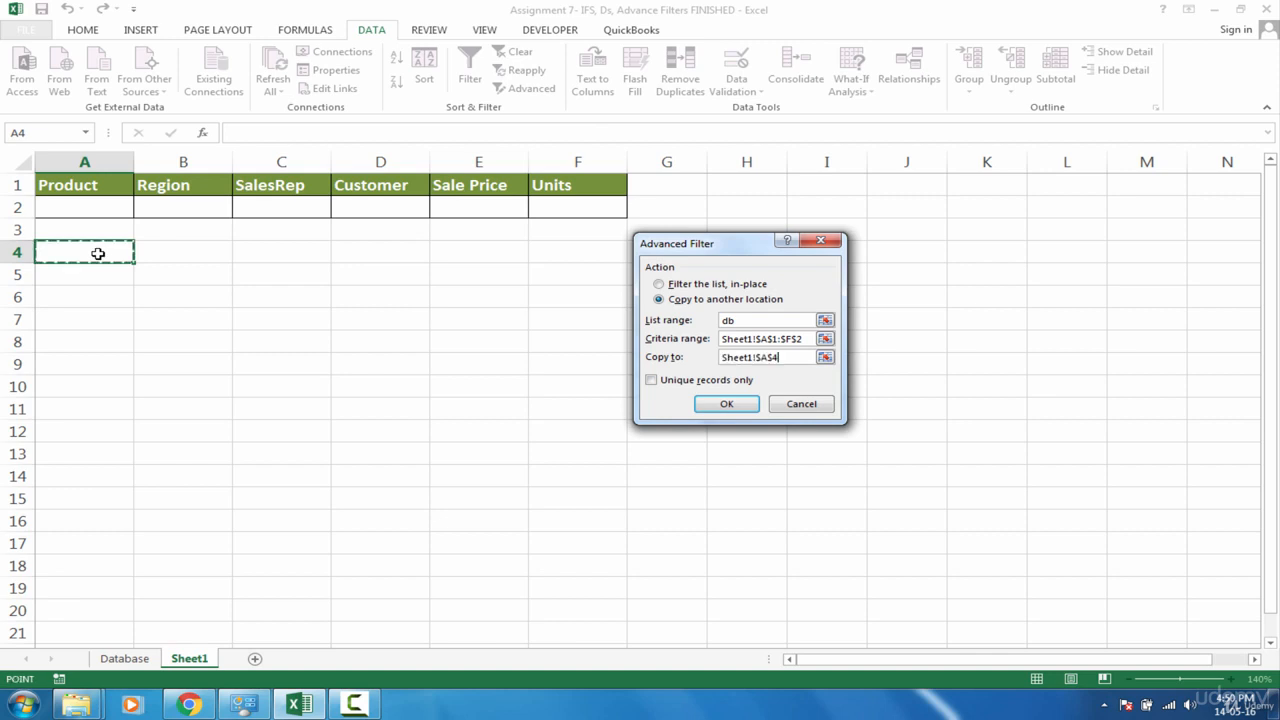
click(727, 404)
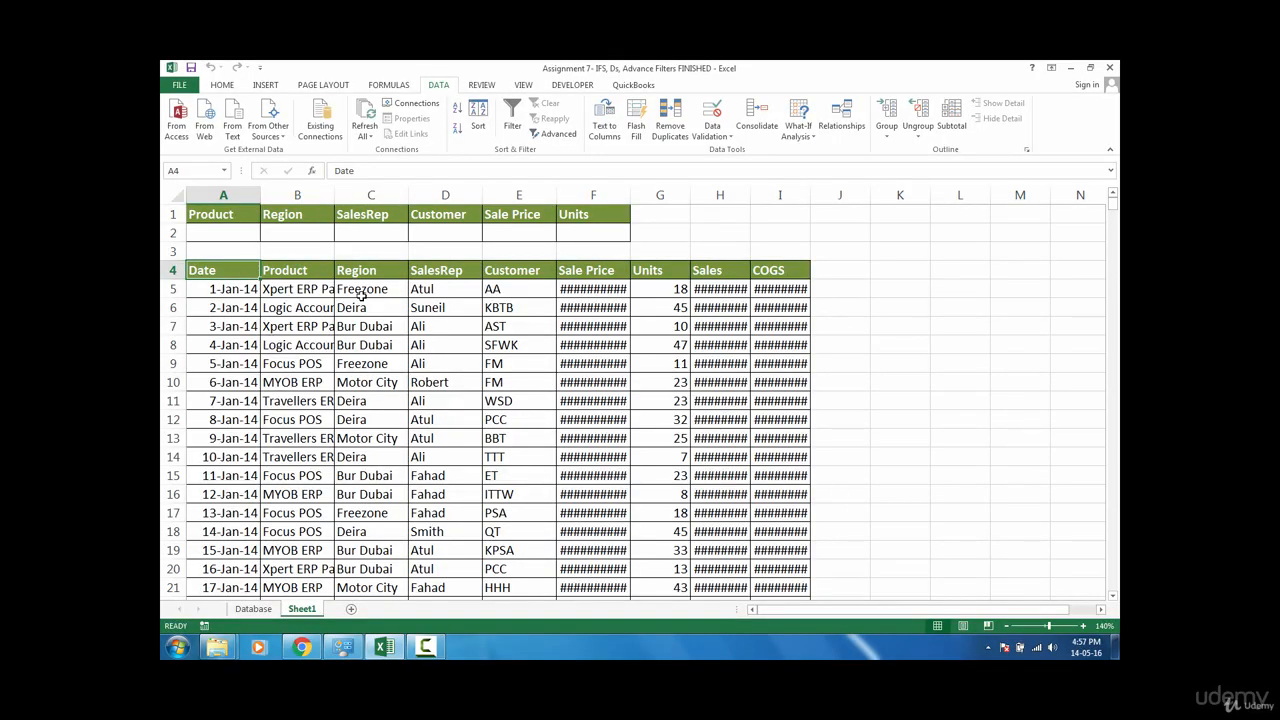
Step: Autofit columns A through I so the extracted records display fully
drag(365, 293, 515, 273)
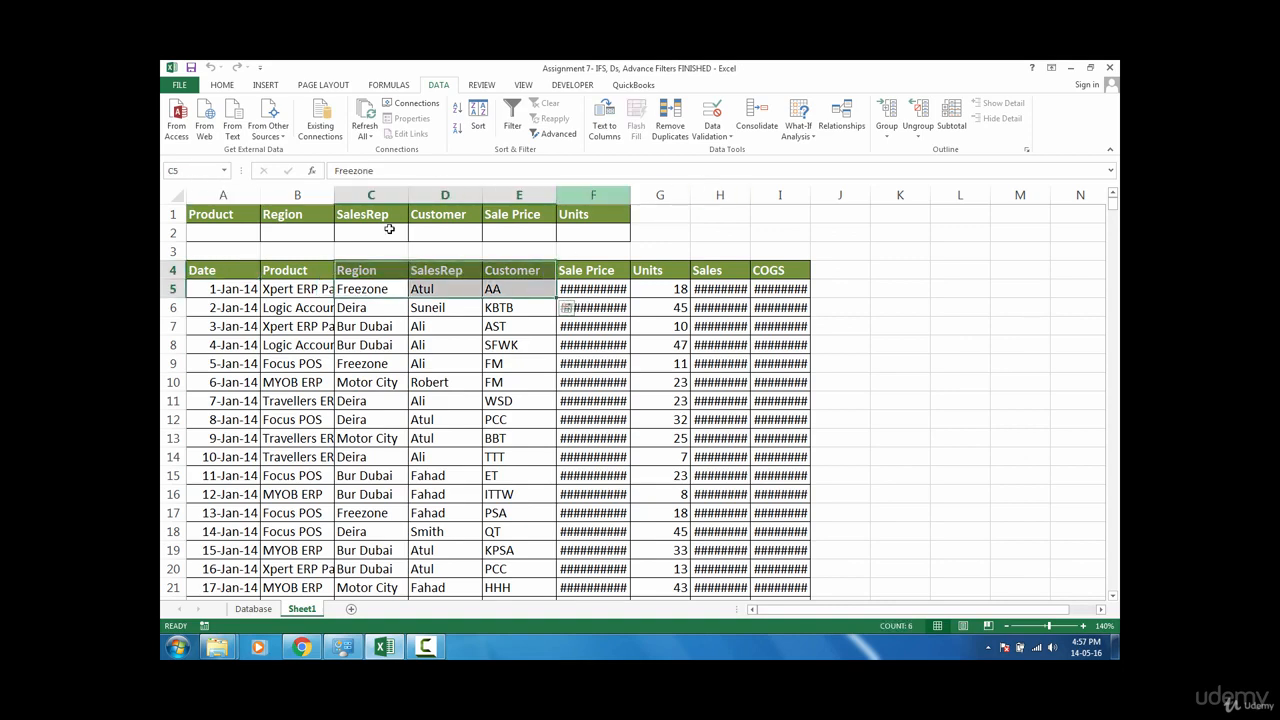
drag(251, 197, 812, 187)
double_click(812, 187)
click(610, 380)
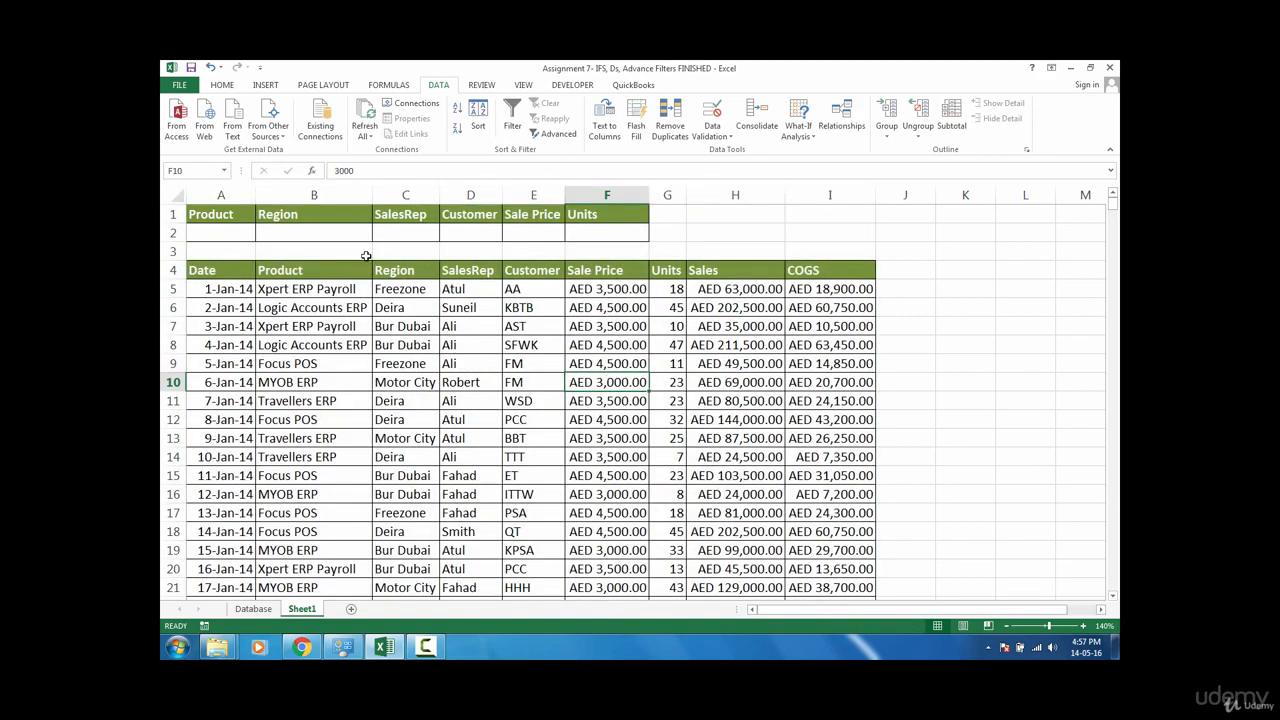
click(245, 291)
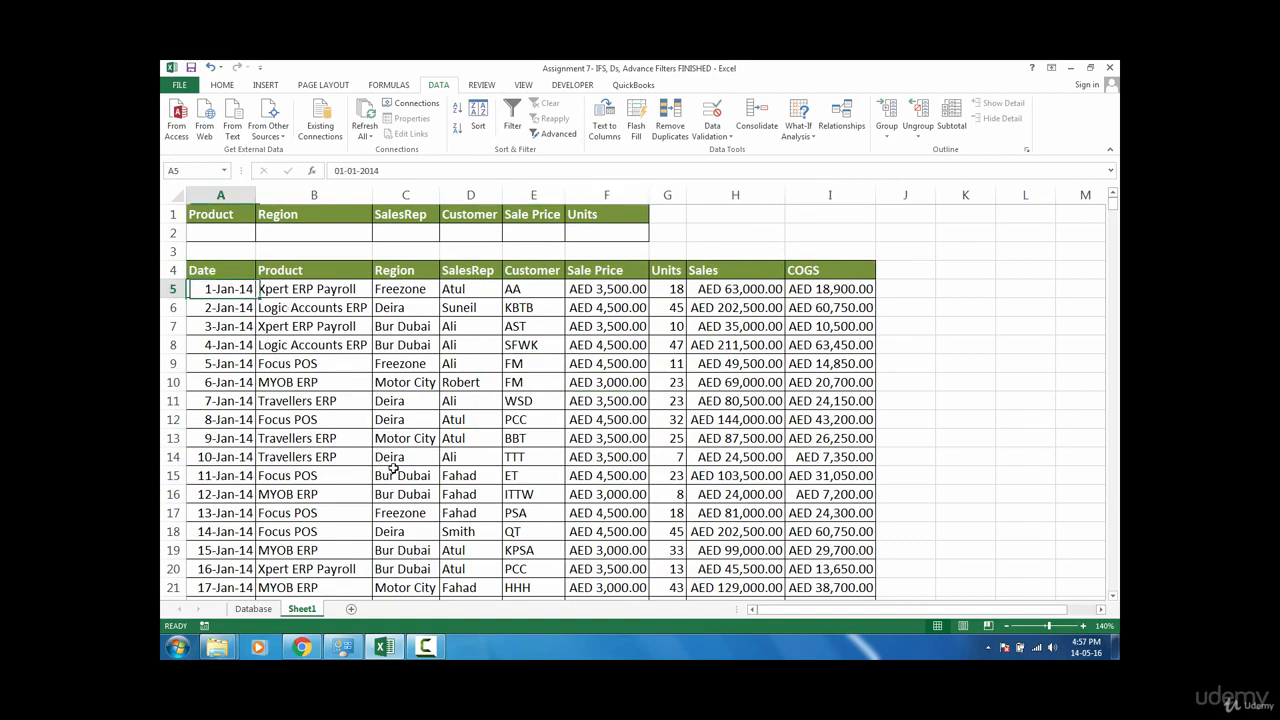
shift+click(395, 473)
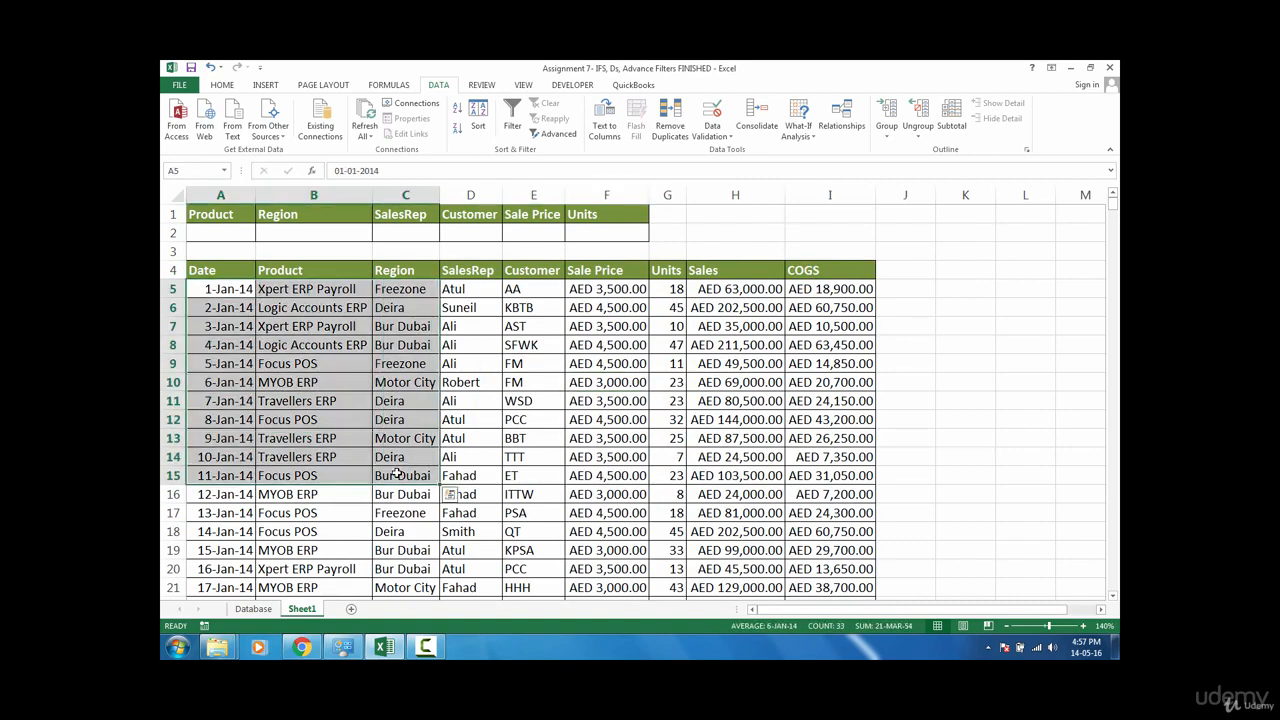
Step: Enter Deira as the Region criterion in cell B2
click(326, 234)
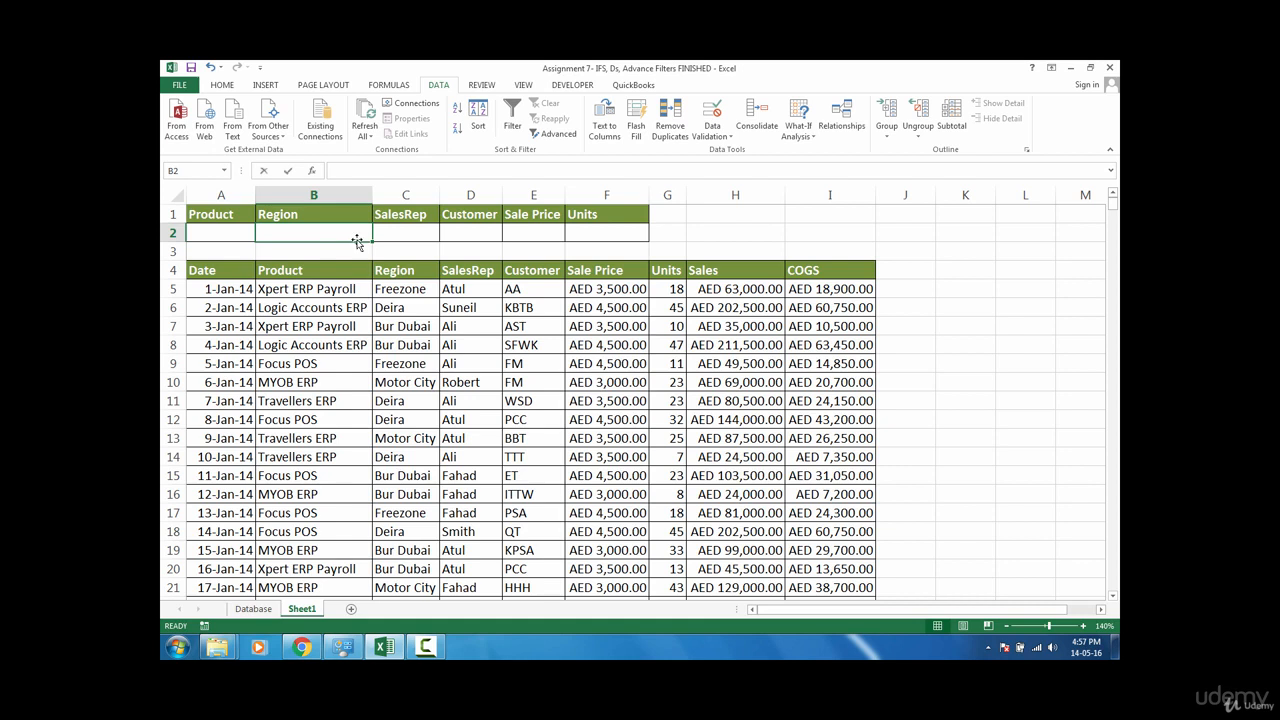
text(Deir)
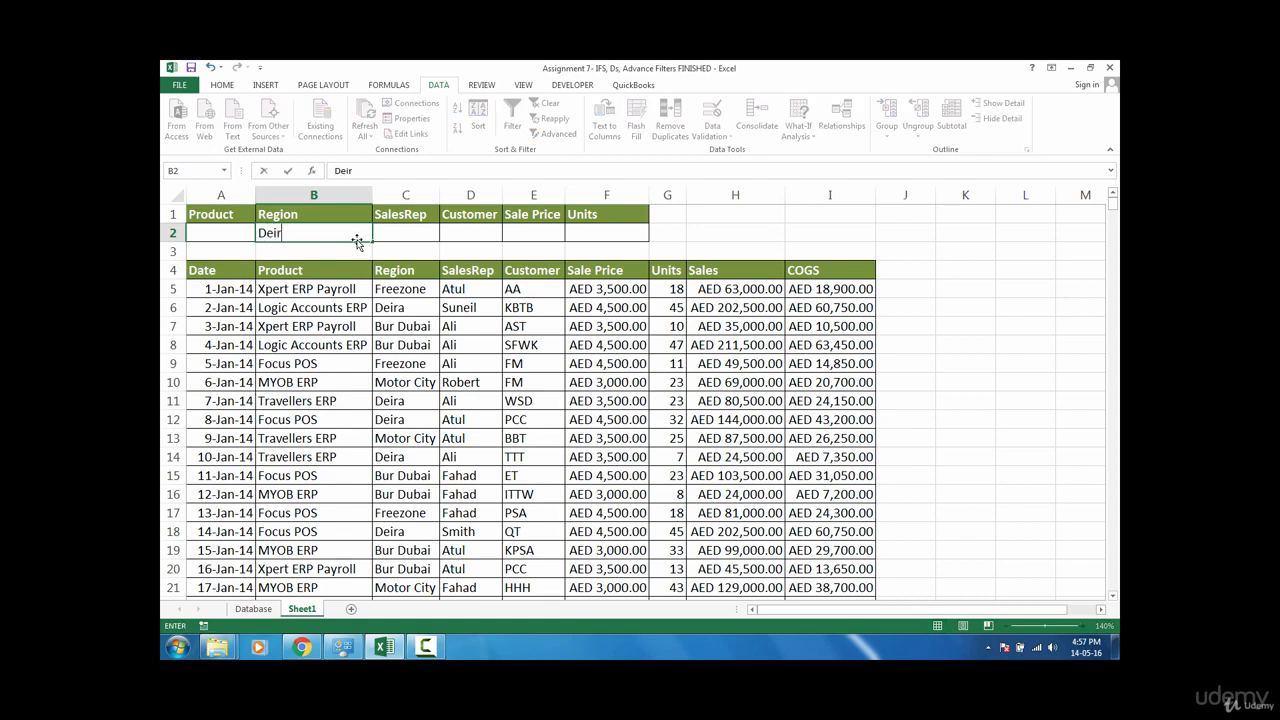
text(a)
key(Return)
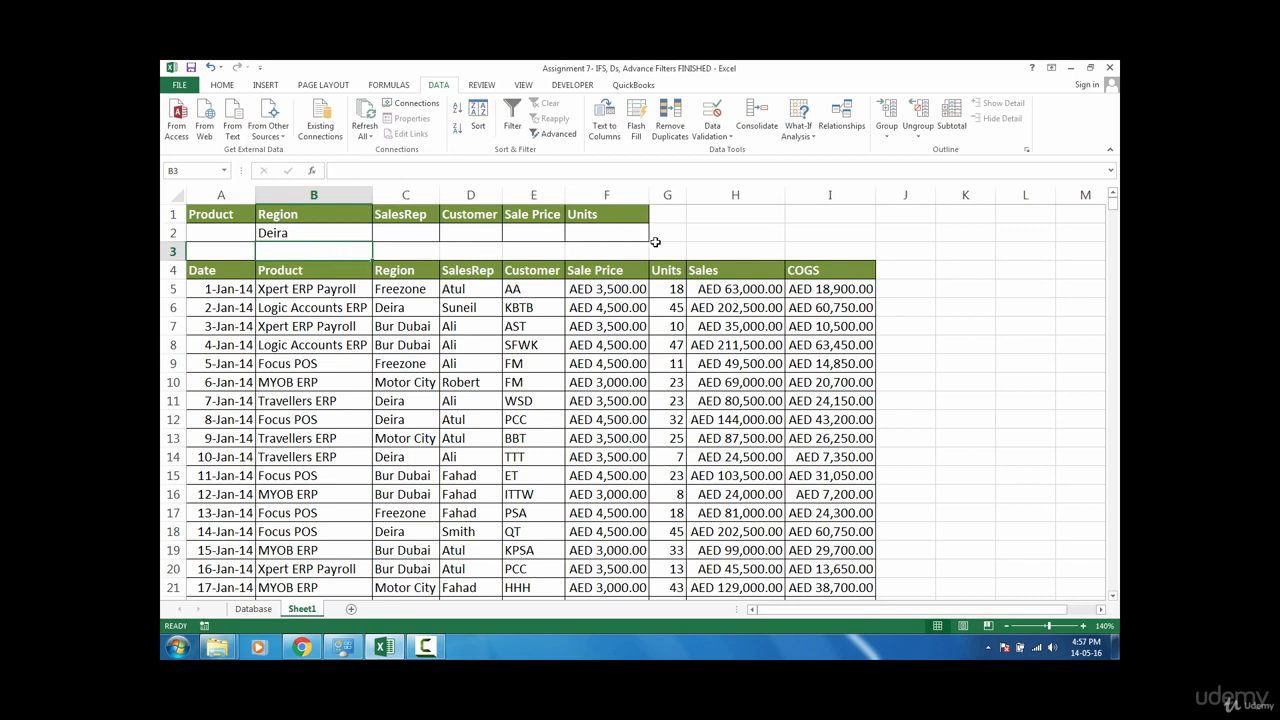
Step: Try to refresh the extracted results by recalculating the sheet
click(205, 266)
drag(337, 303, 608, 424)
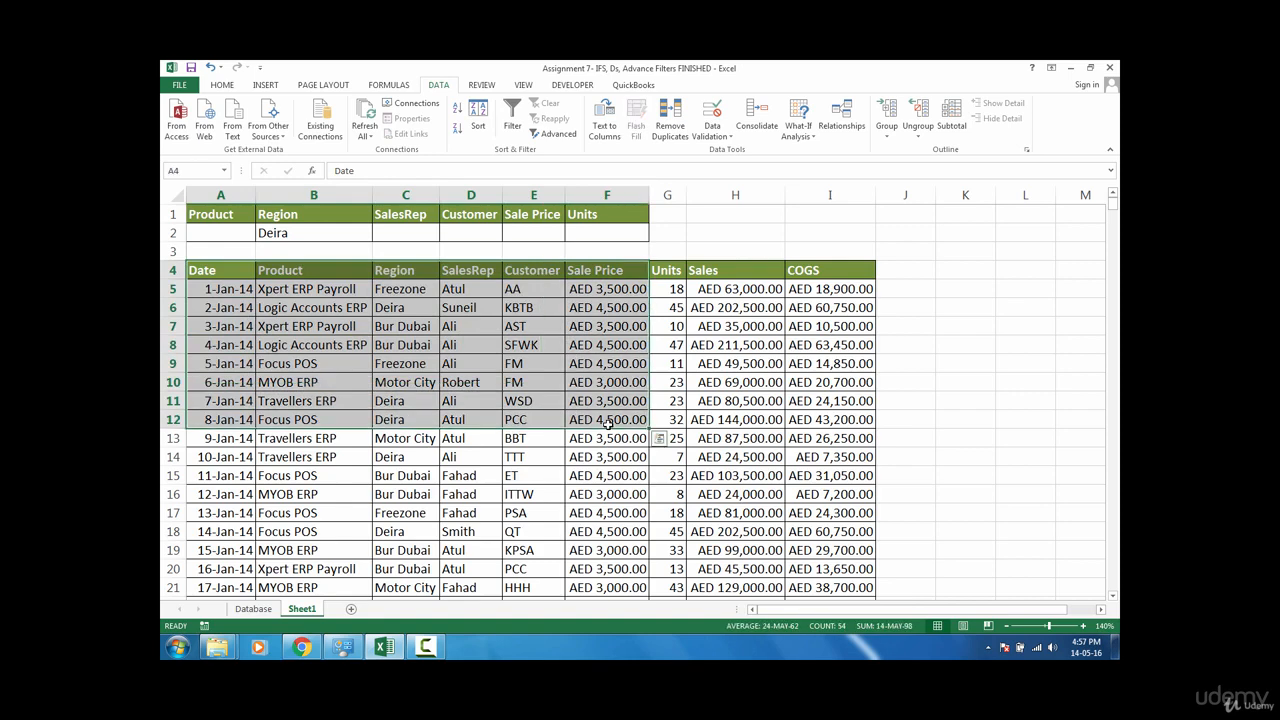
click(598, 307)
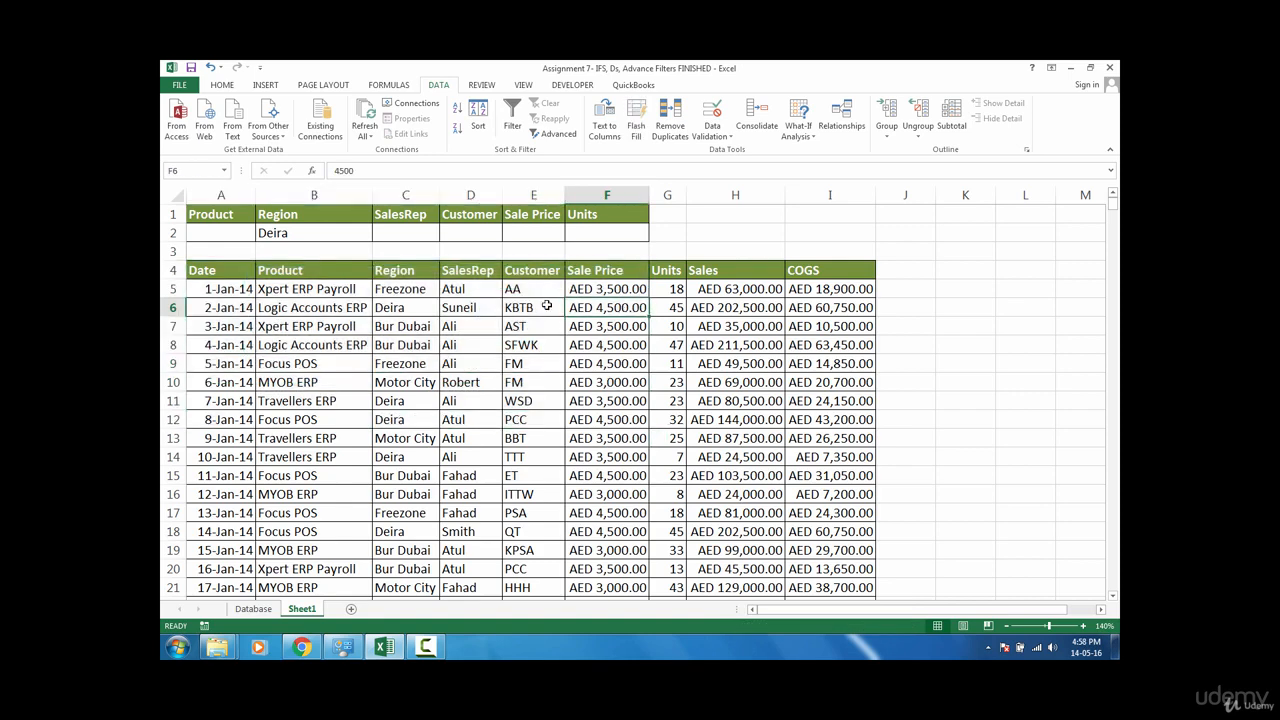
key(F9)
key(F9)
Step: Clear all extracted records and formatting from A4 down and across on Sheet1
click(237, 272)
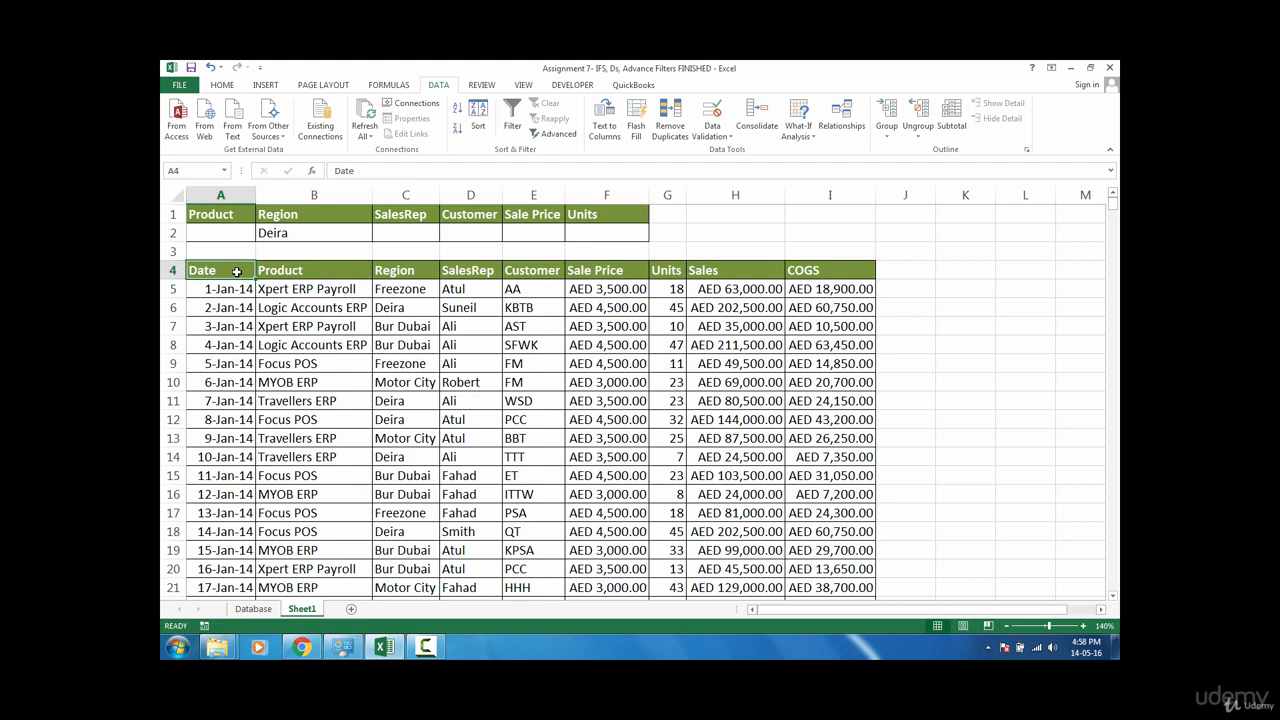
key(ctrl+shift+Right)
key(ctrl+shift+Down)
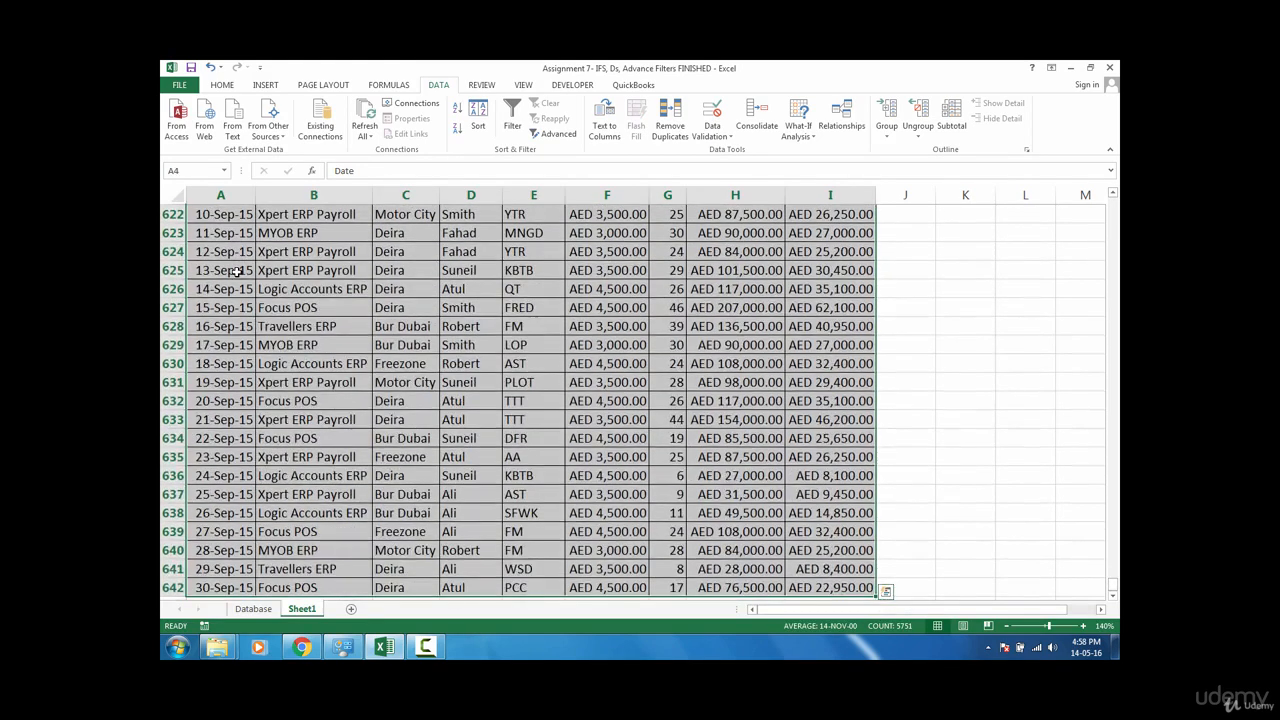
click(222, 85)
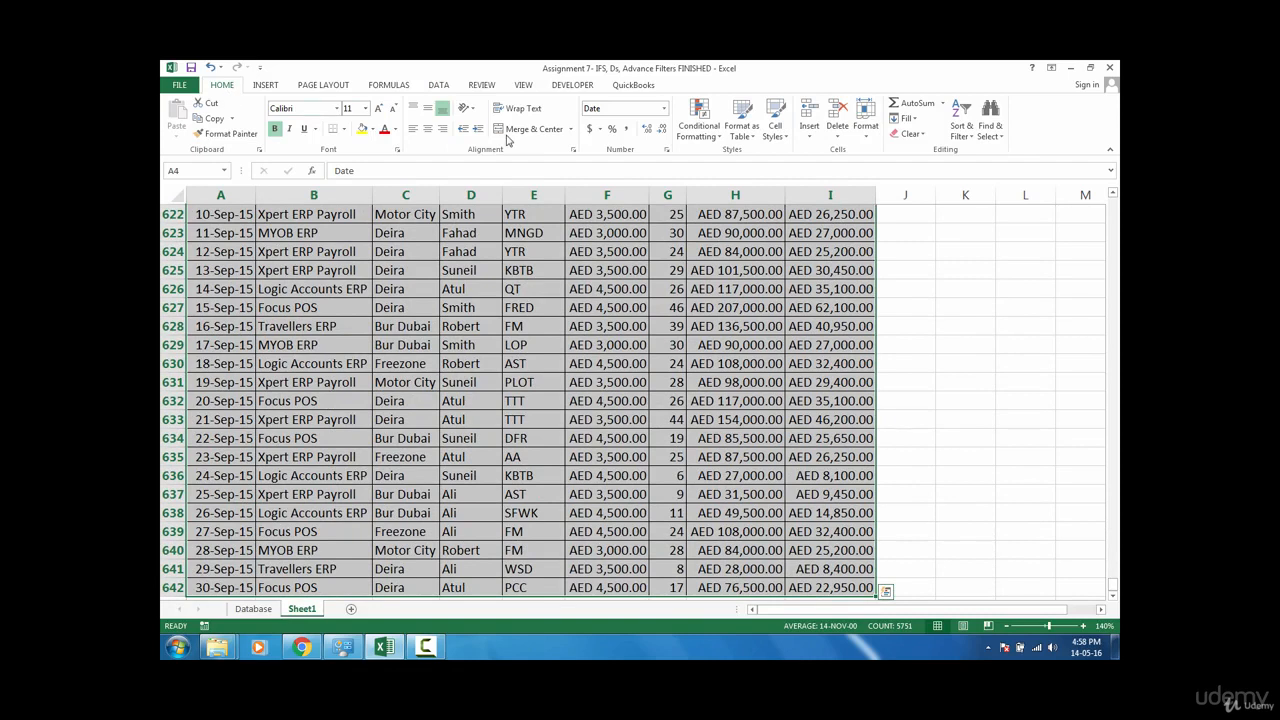
click(912, 134)
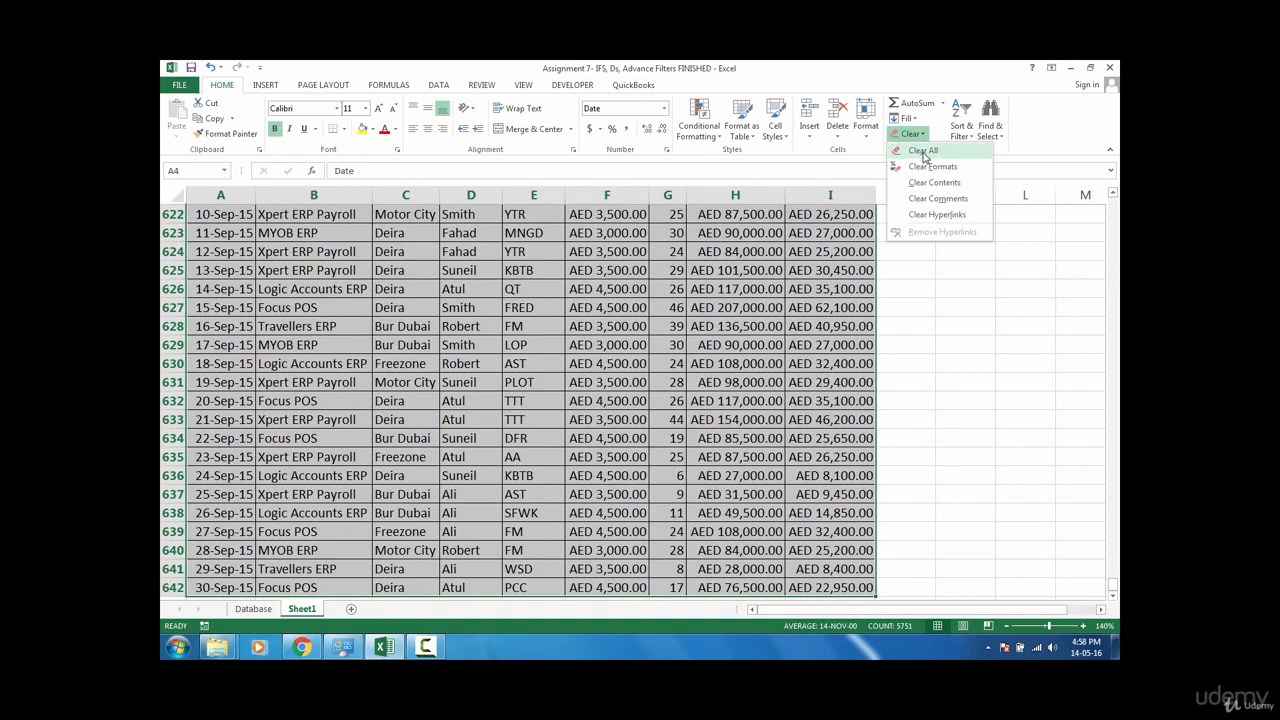
click(922, 151)
Step: With cell A4 selected on Sheet1, start recording a new macro named Refresh
click(220, 268)
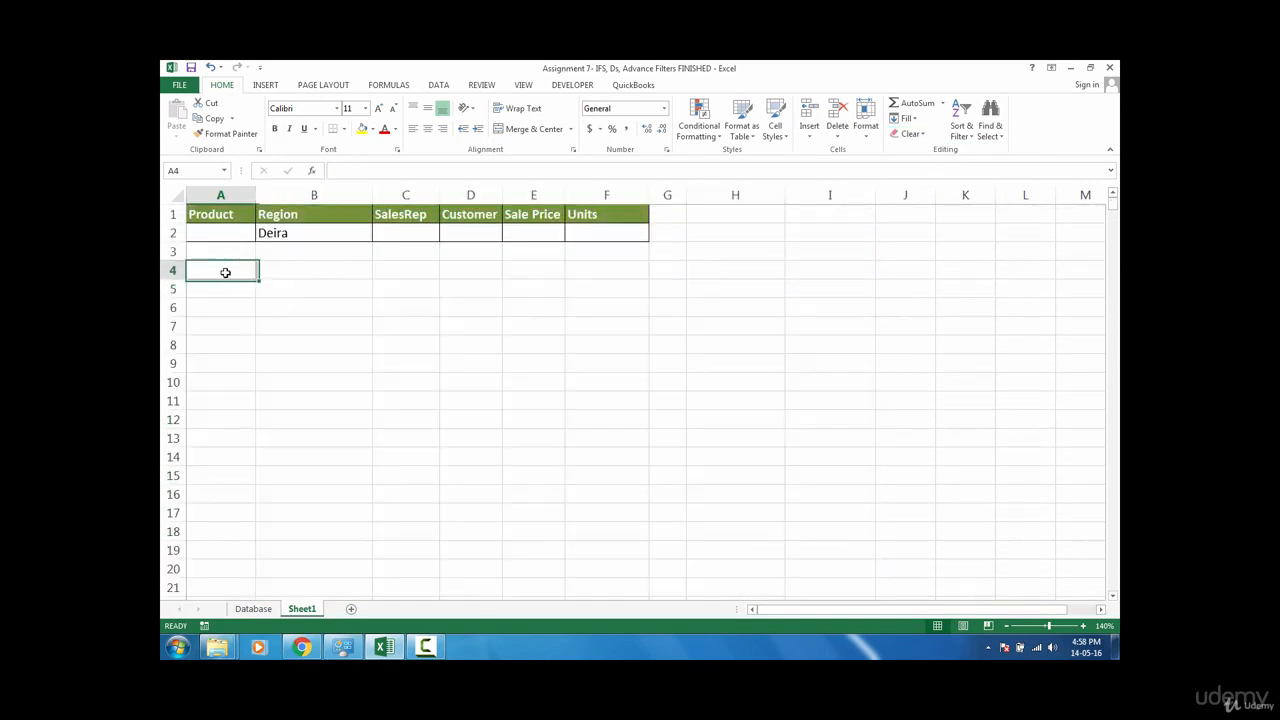
drag(234, 220, 490, 224)
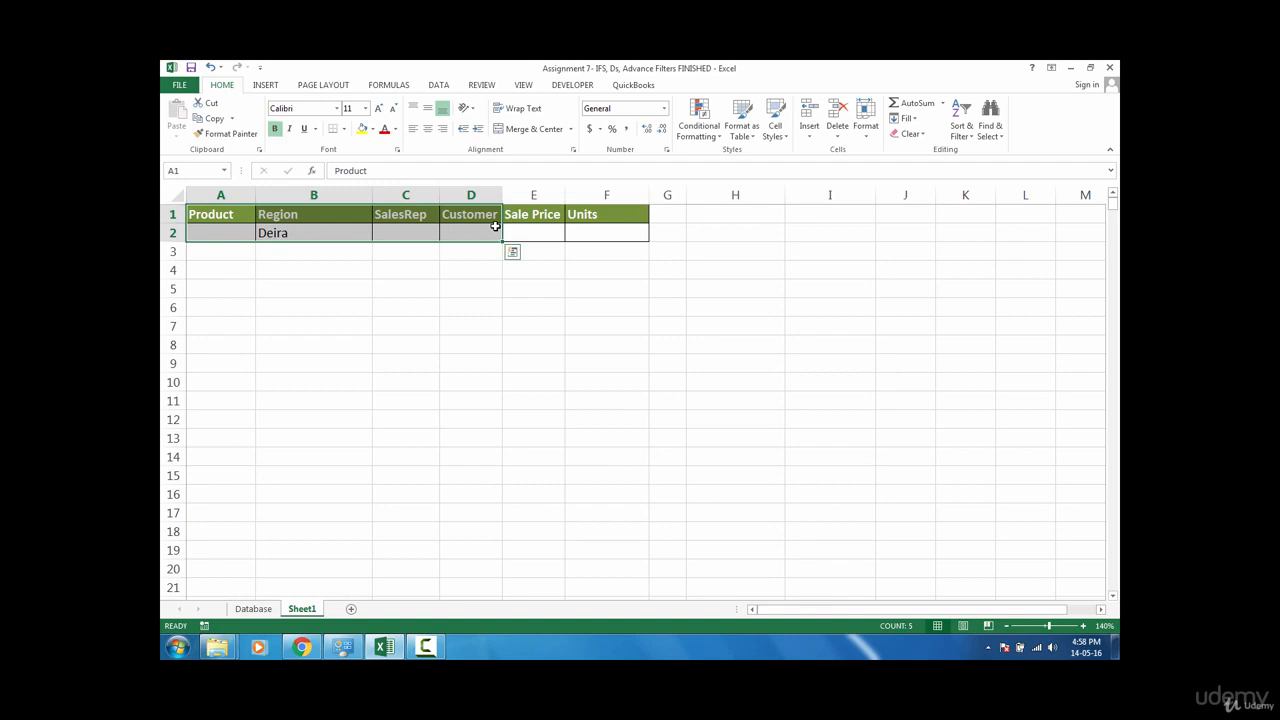
click(239, 272)
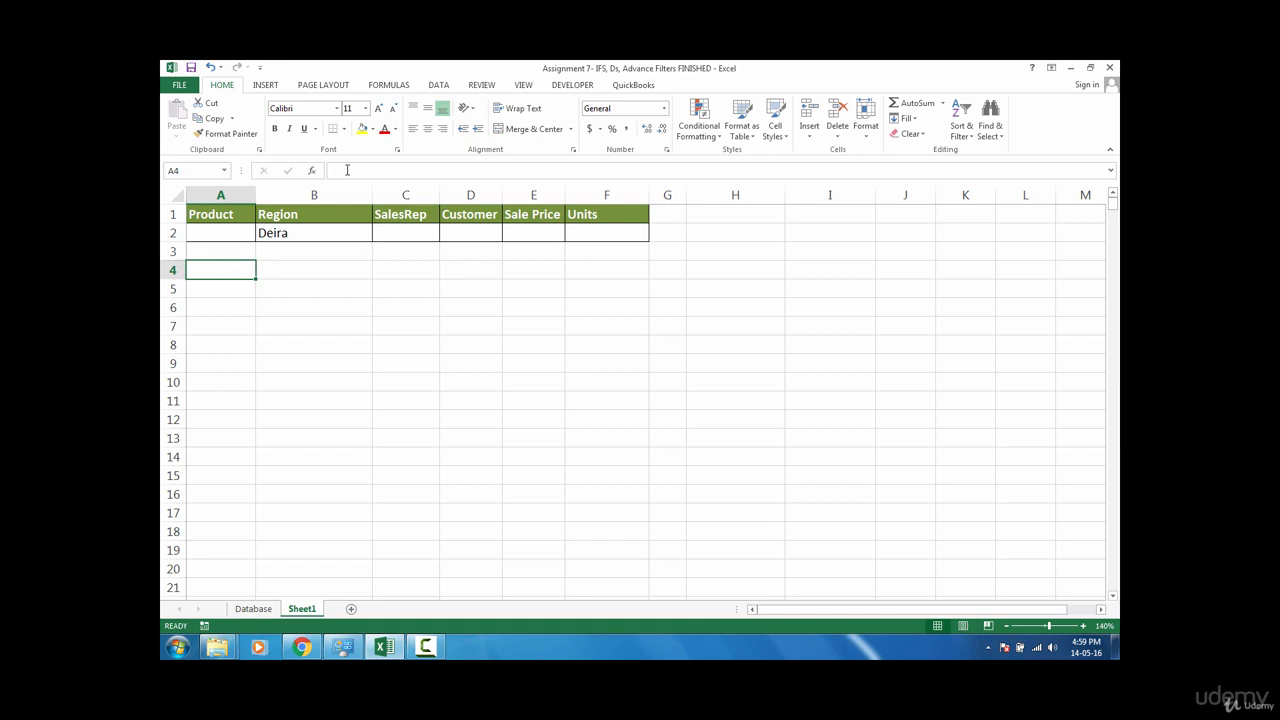
click(439, 85)
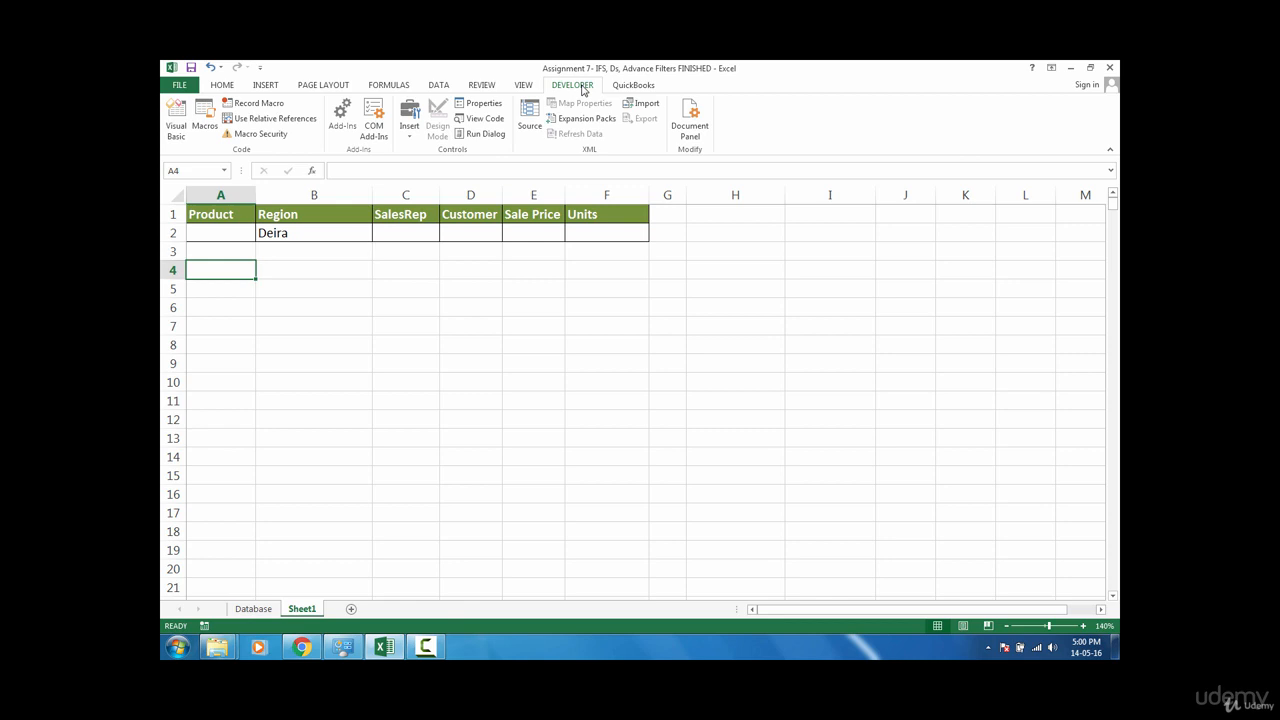
click(272, 104)
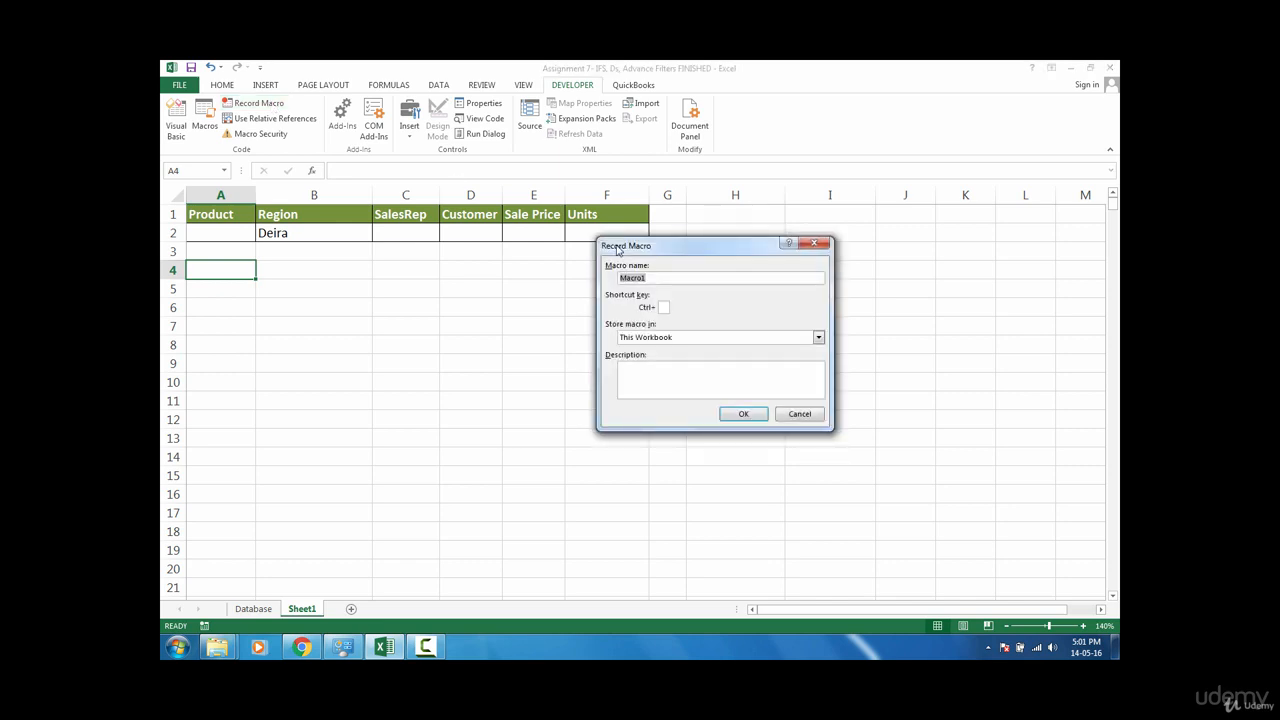
text(Refresh)
click(745, 415)
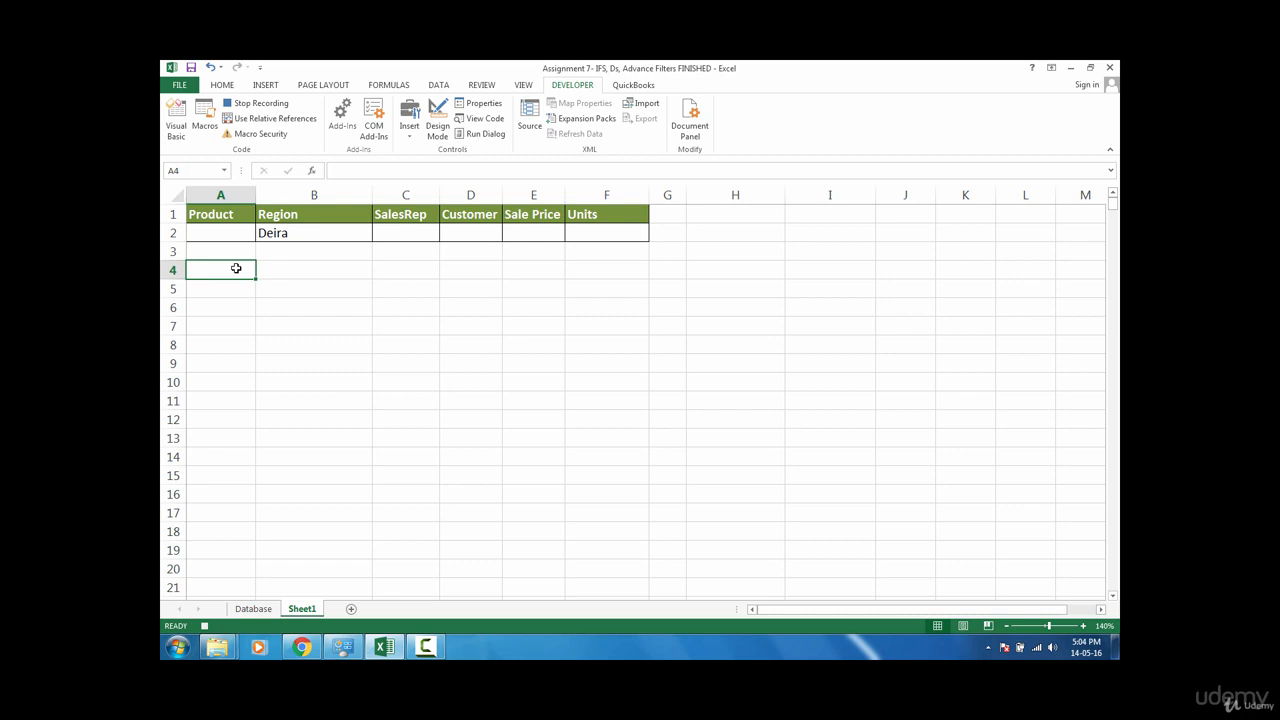
Step: Clear all contents and formatting from A4 across and down to the sheet's last row and column
drag(235, 269, 266, 286)
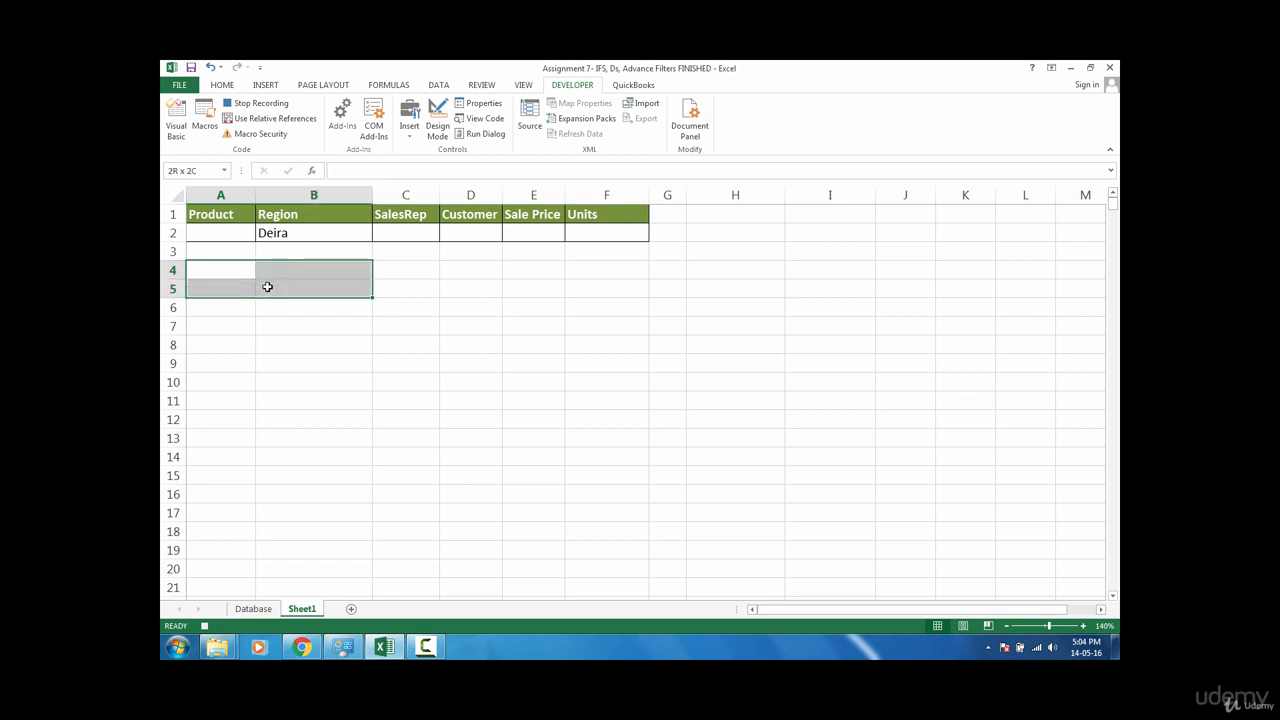
click(243, 274)
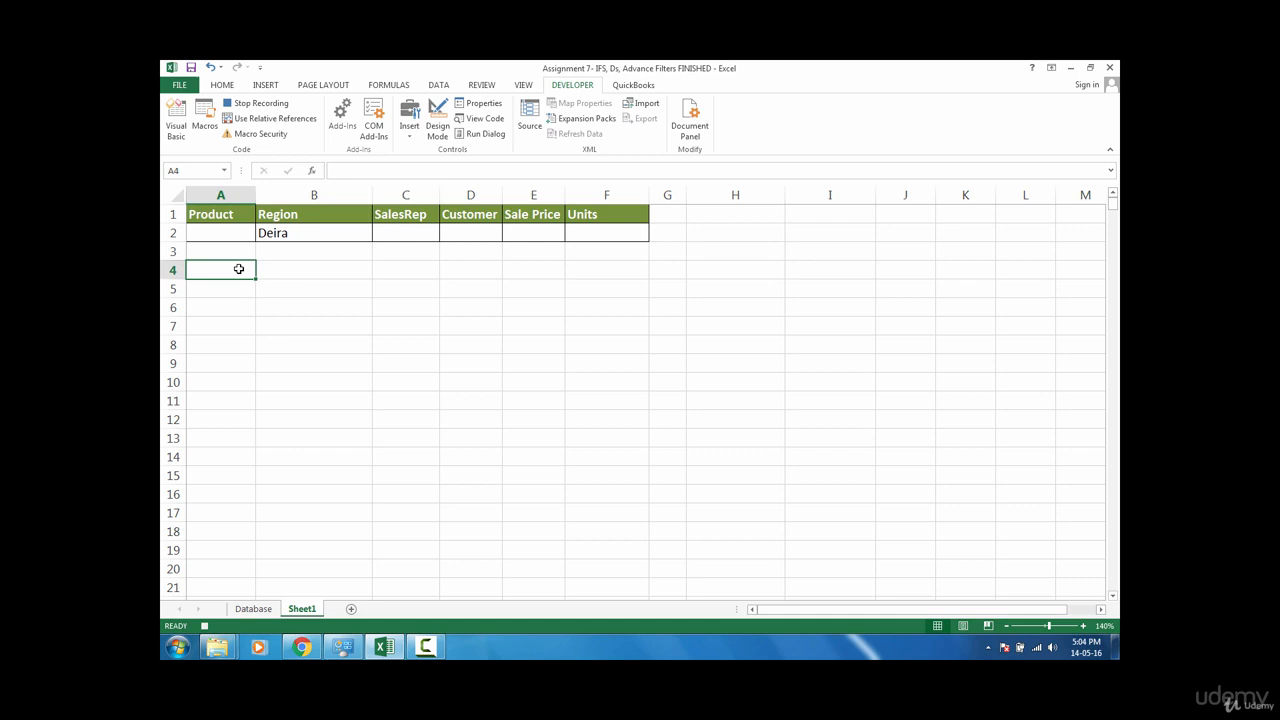
drag(238, 269, 578, 417)
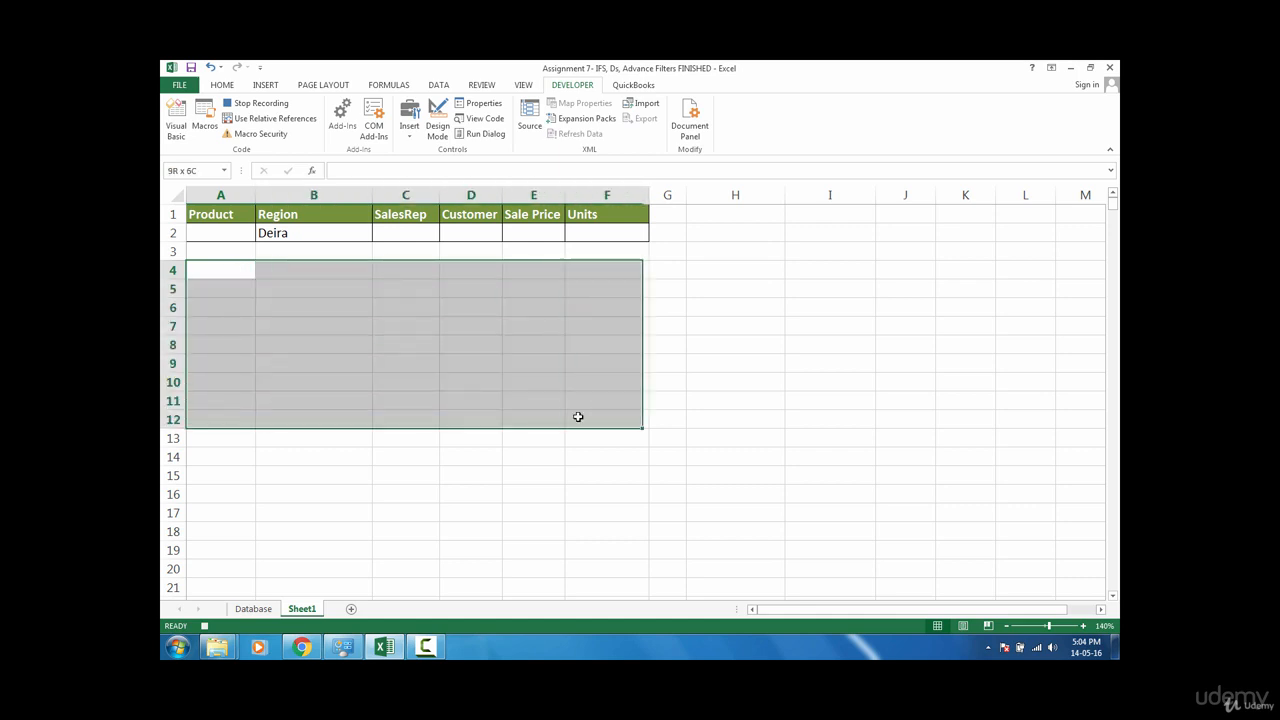
click(238, 269)
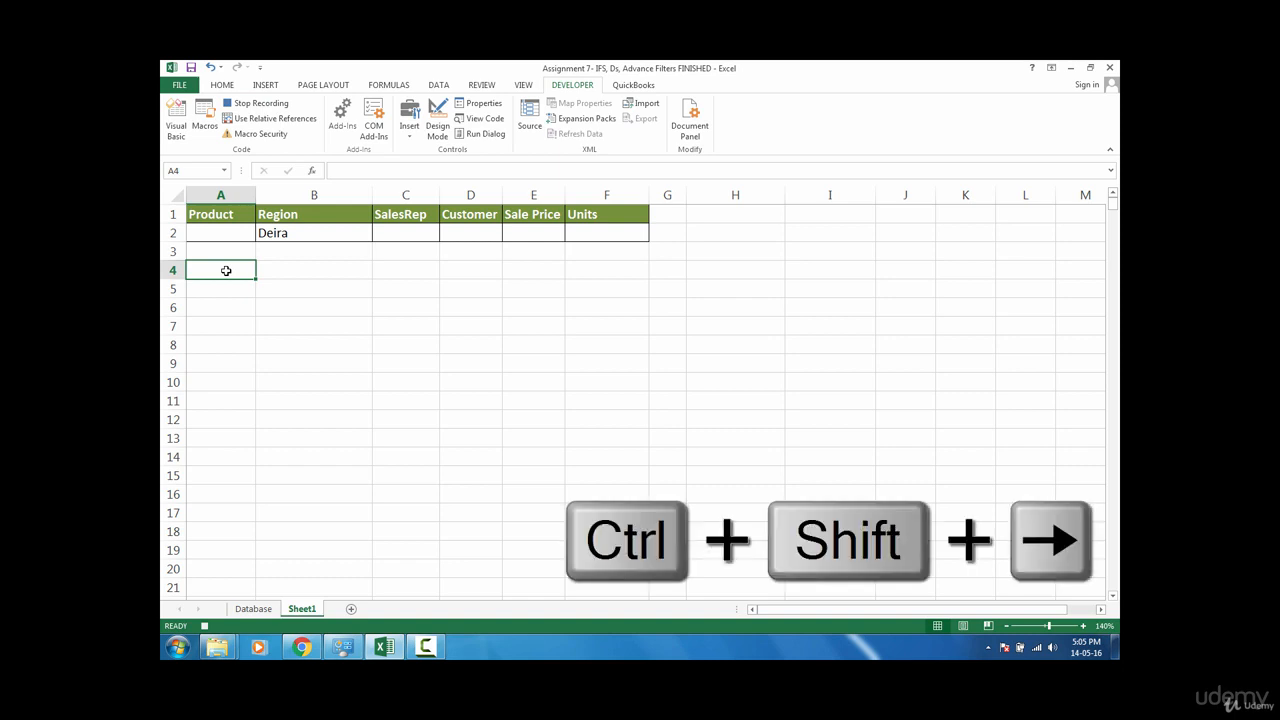
key(ctrl+shift+Right)
key(ctrl+shift+Down)
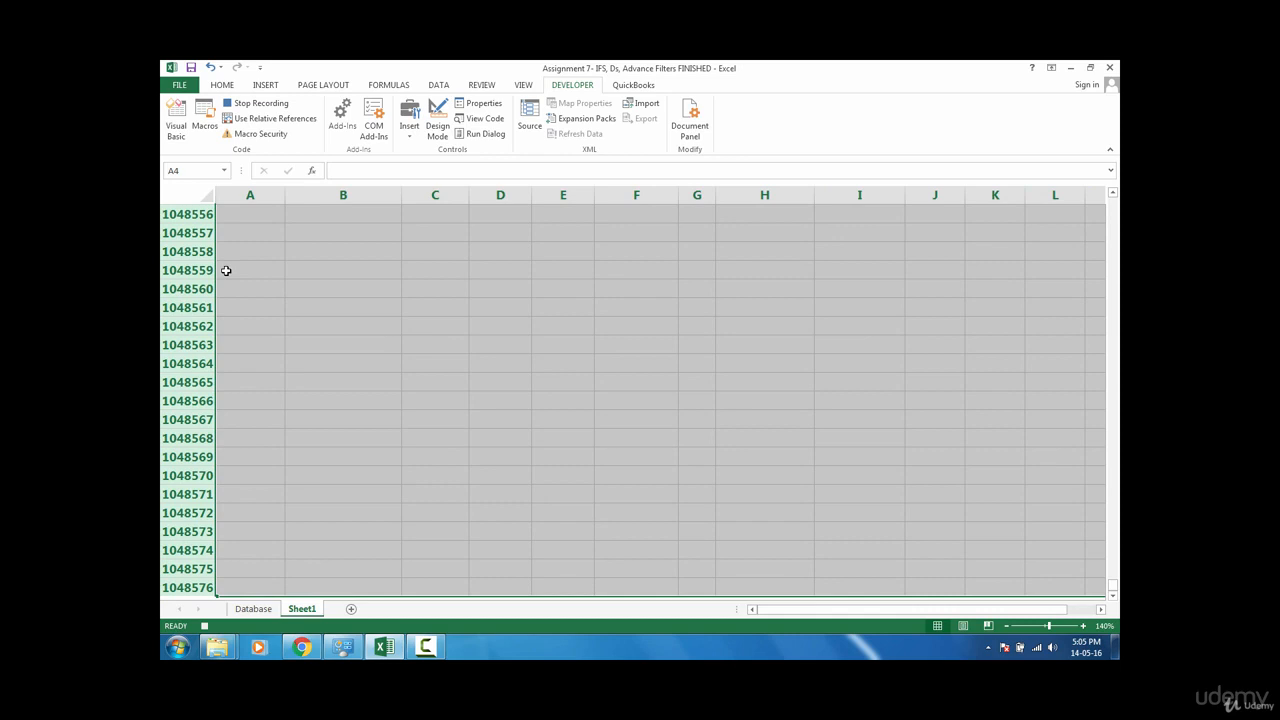
key(alt)
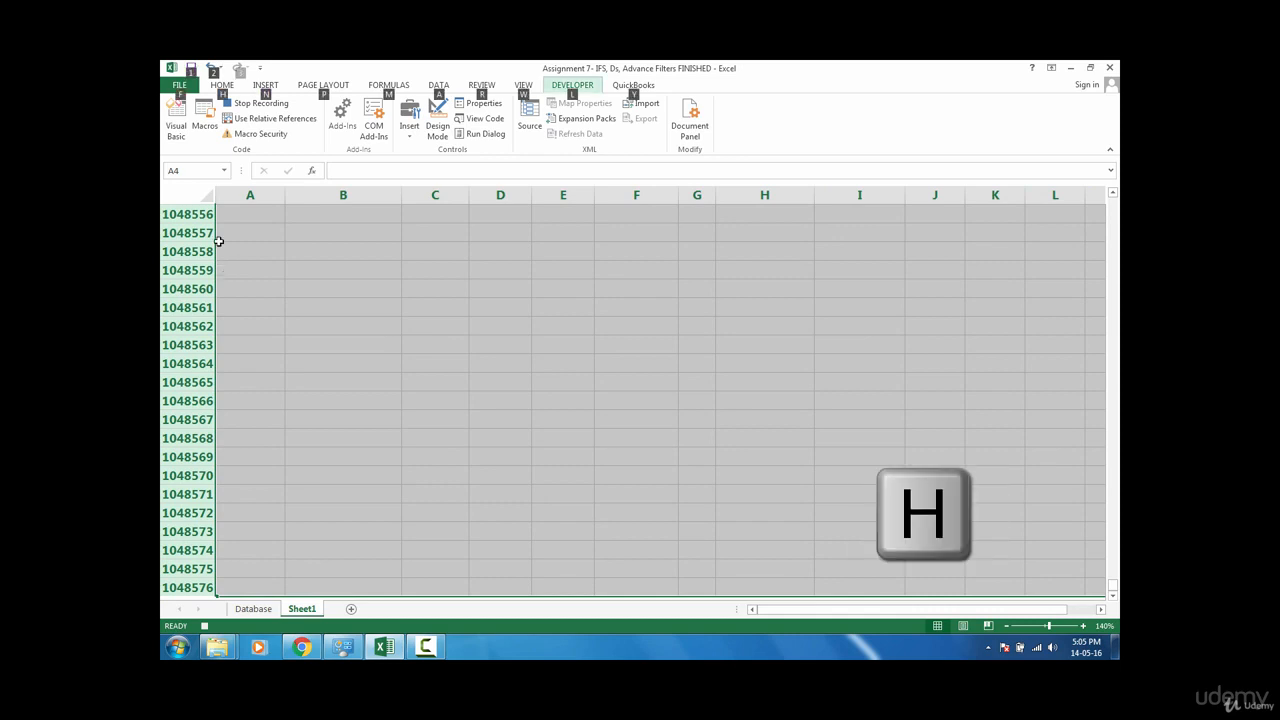
key(h)
key(e)
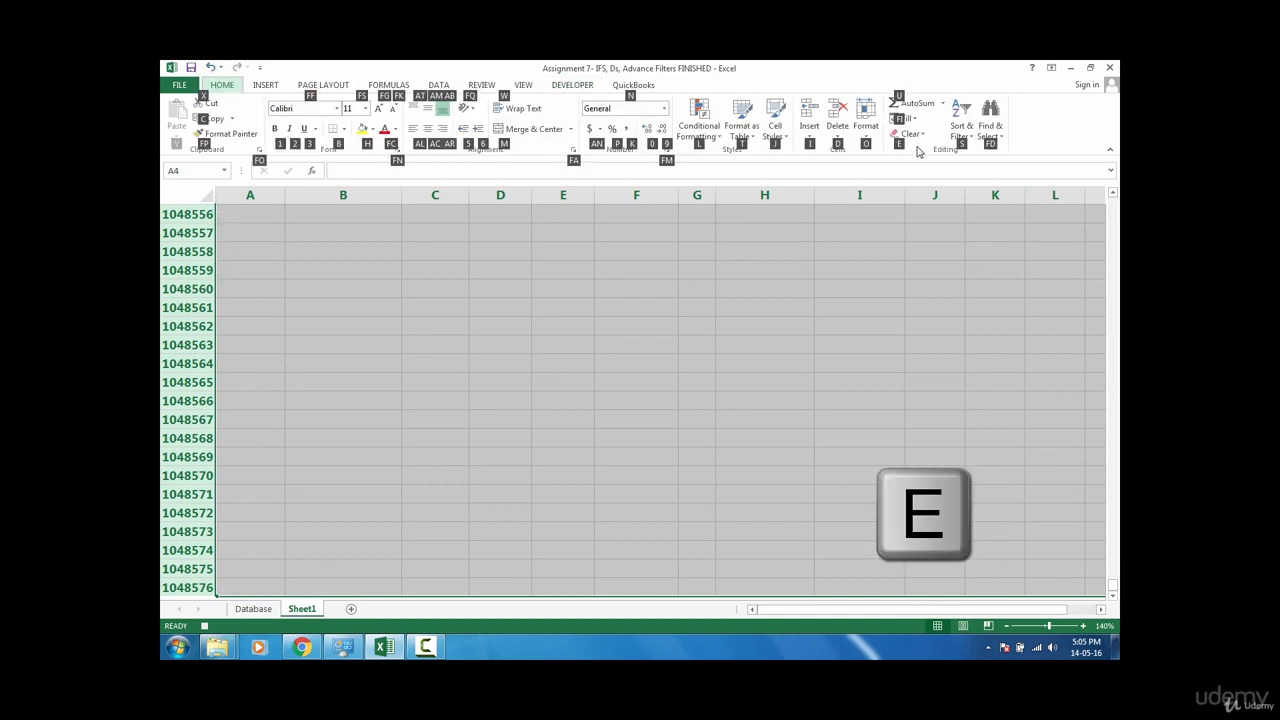
key(a)
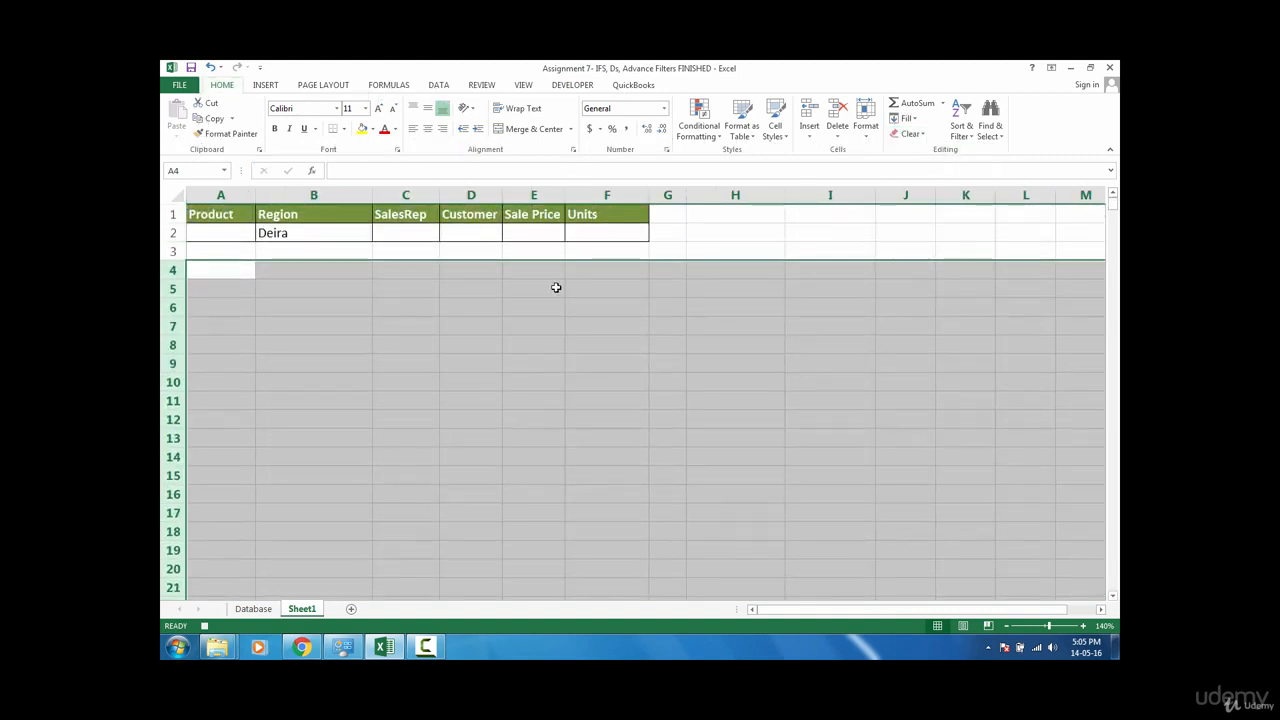
click(237, 273)
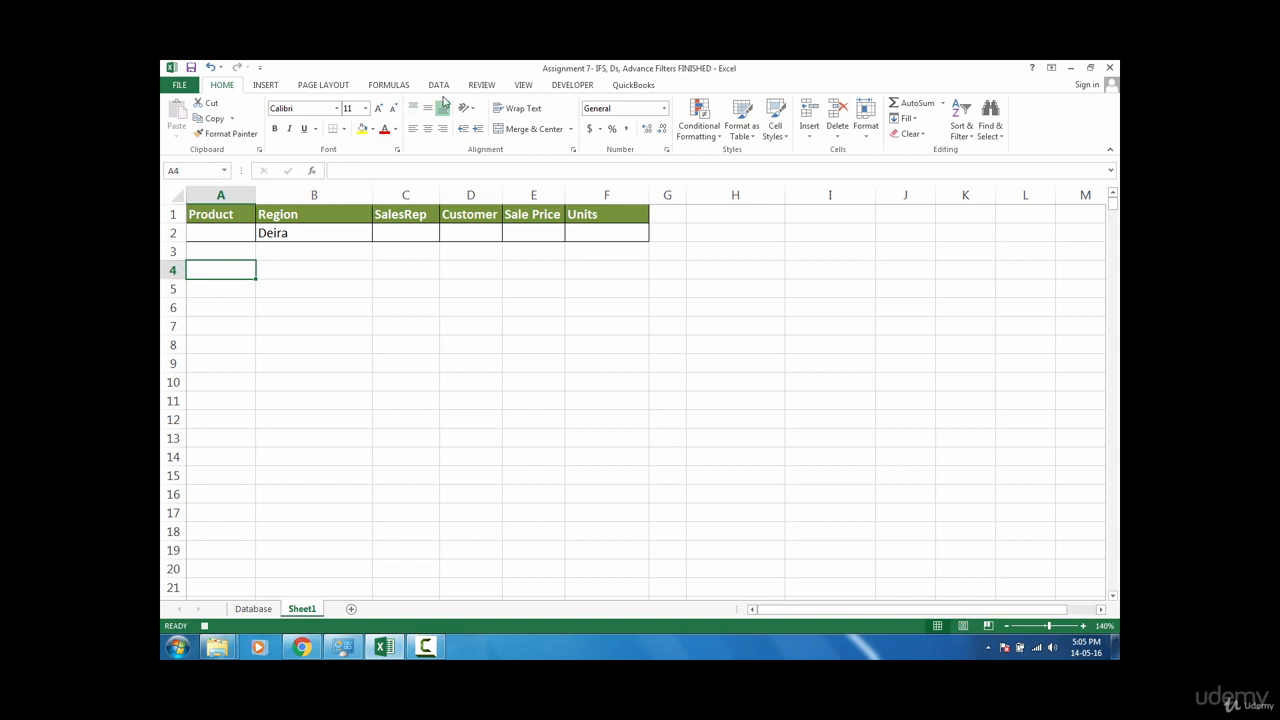
Step: Run Advanced Filter to copy records from the db list range, using criteria A1:F2, to cell A4 on Sheet1
click(440, 86)
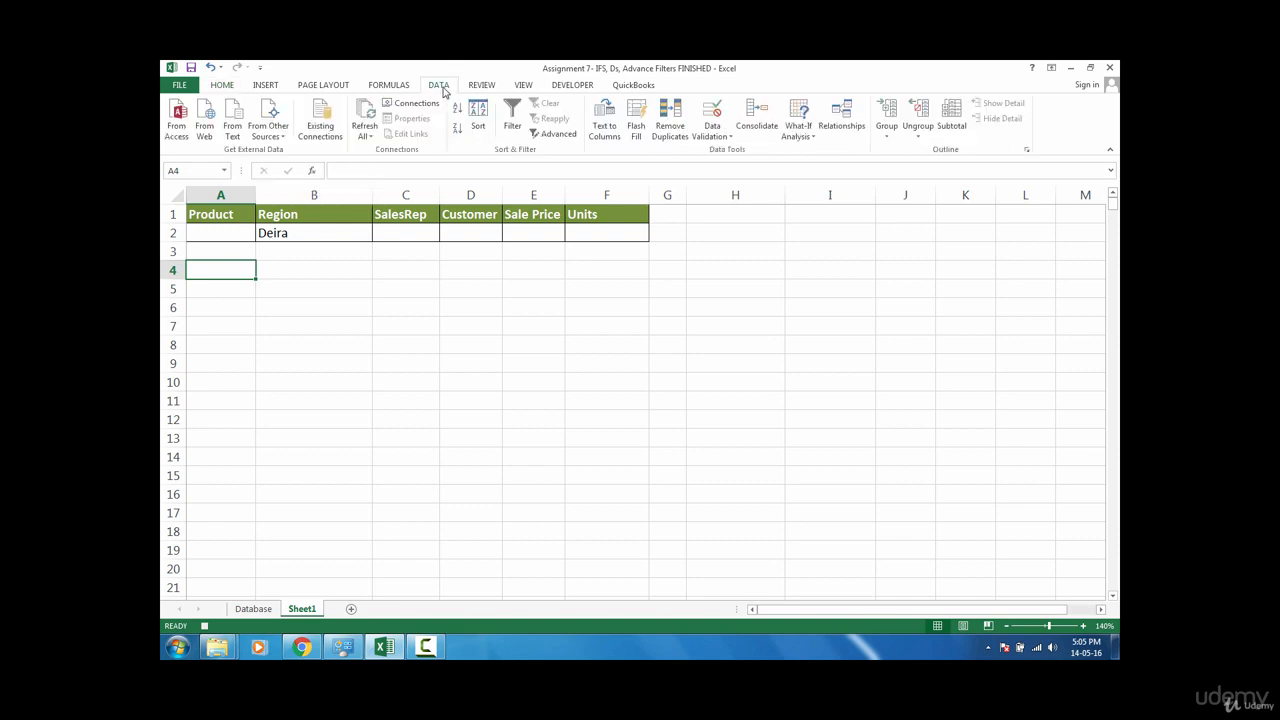
click(570, 141)
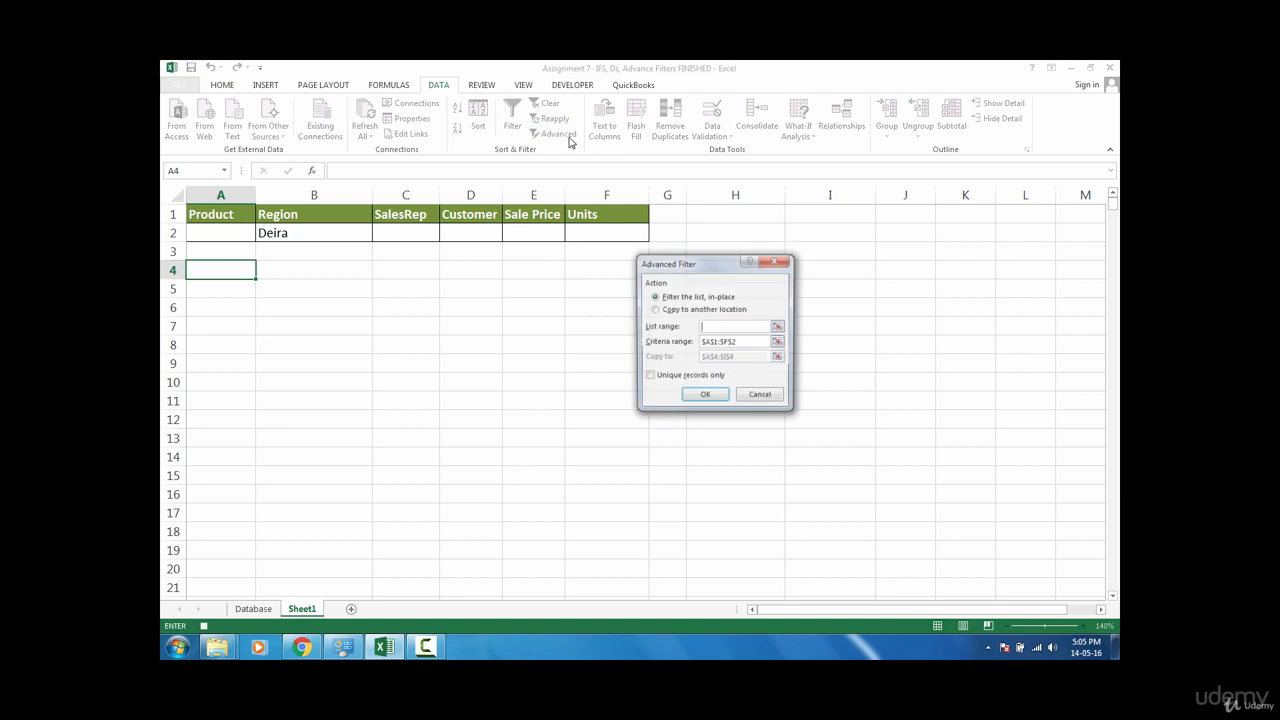
click(680, 310)
click(723, 327)
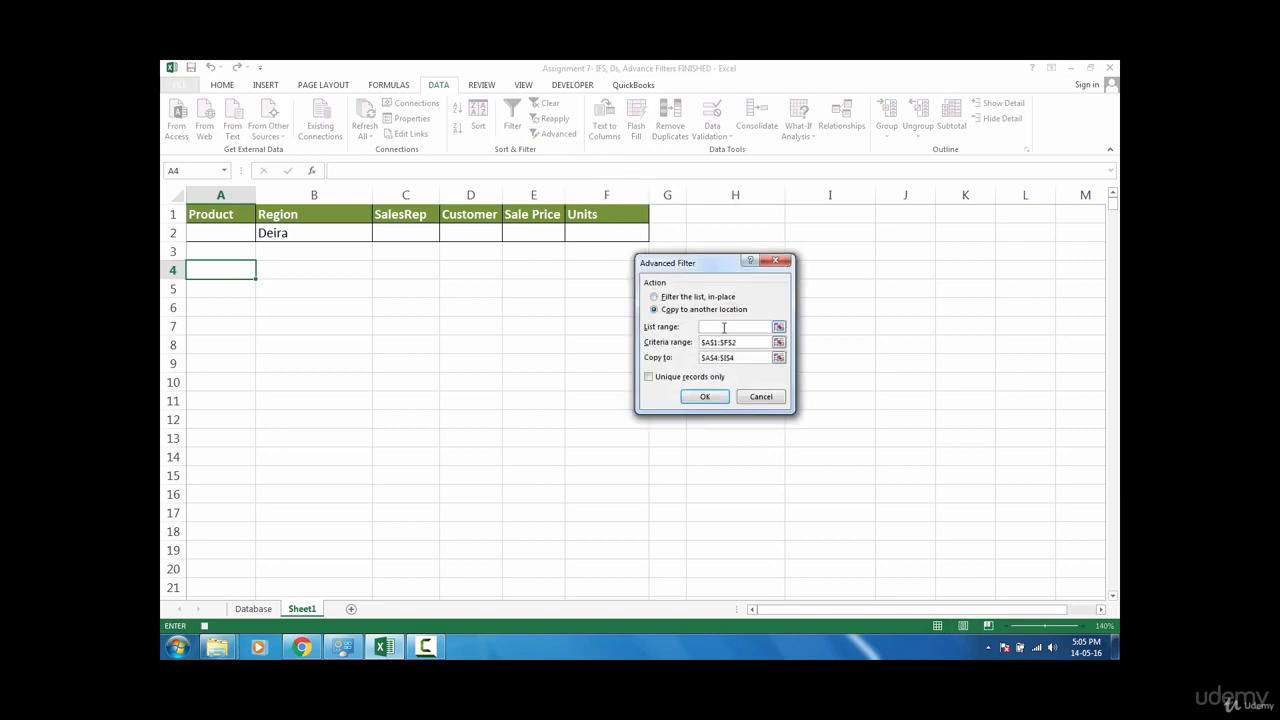
text(db)
key(Tab)
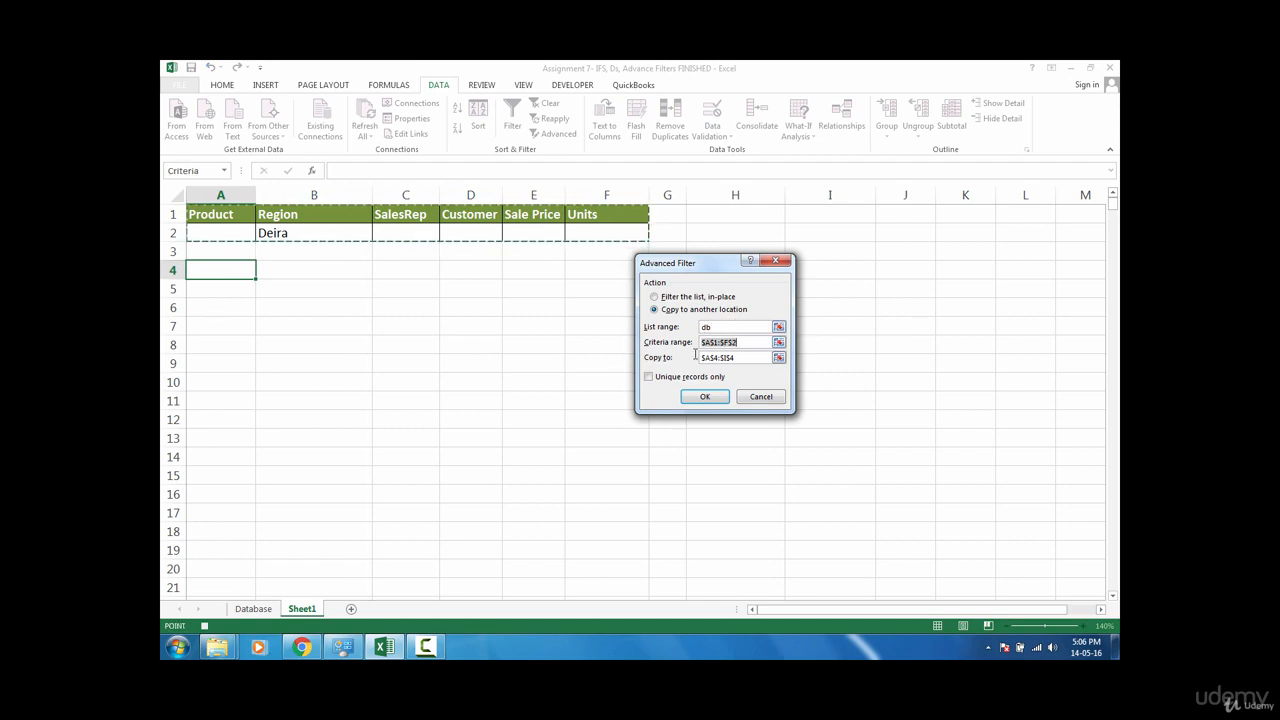
drag(228, 214, 591, 235)
drag(752, 342, 579, 342)
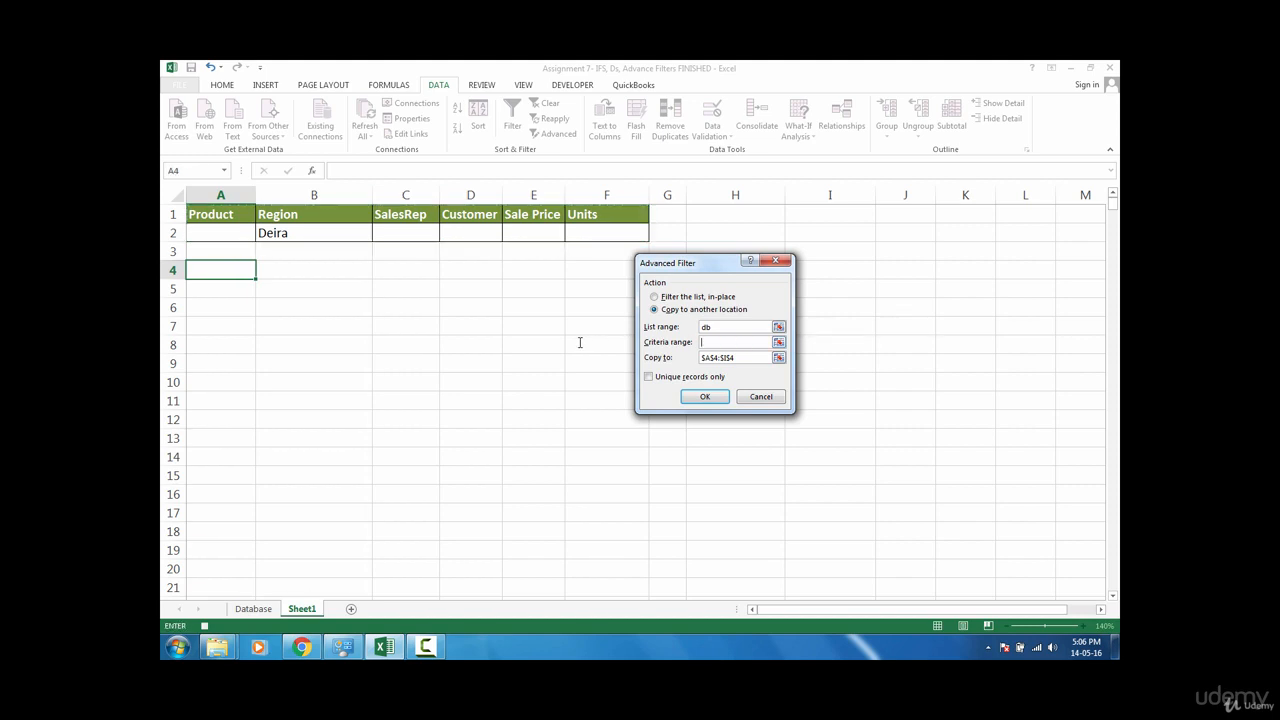
drag(220, 214, 586, 237)
double_click(732, 358)
click(212, 271)
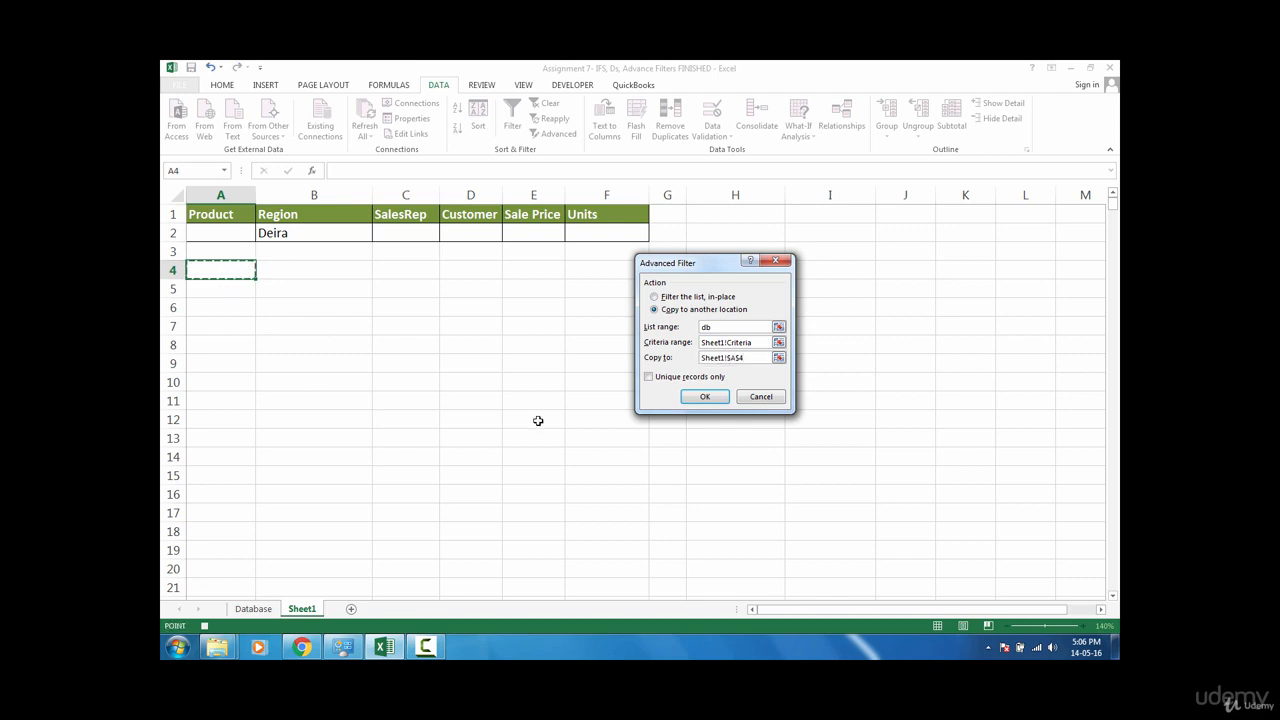
click(705, 397)
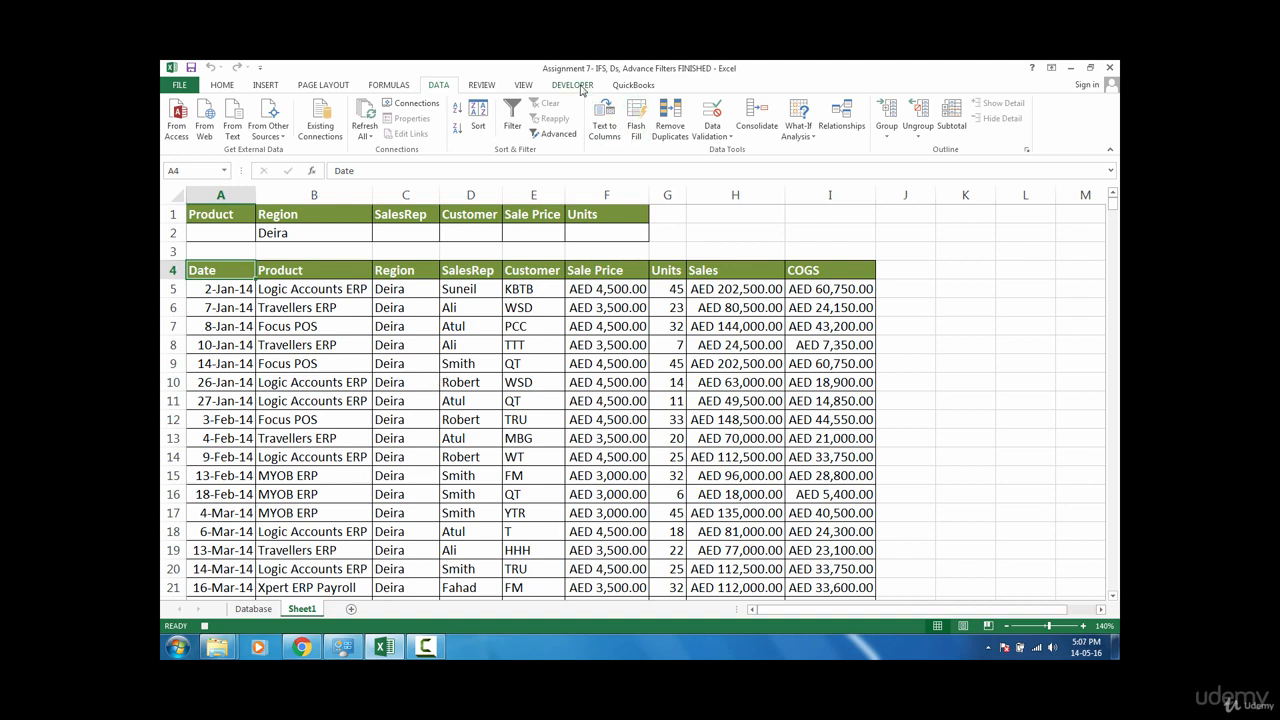
Step: Stop the macro recording
click(578, 86)
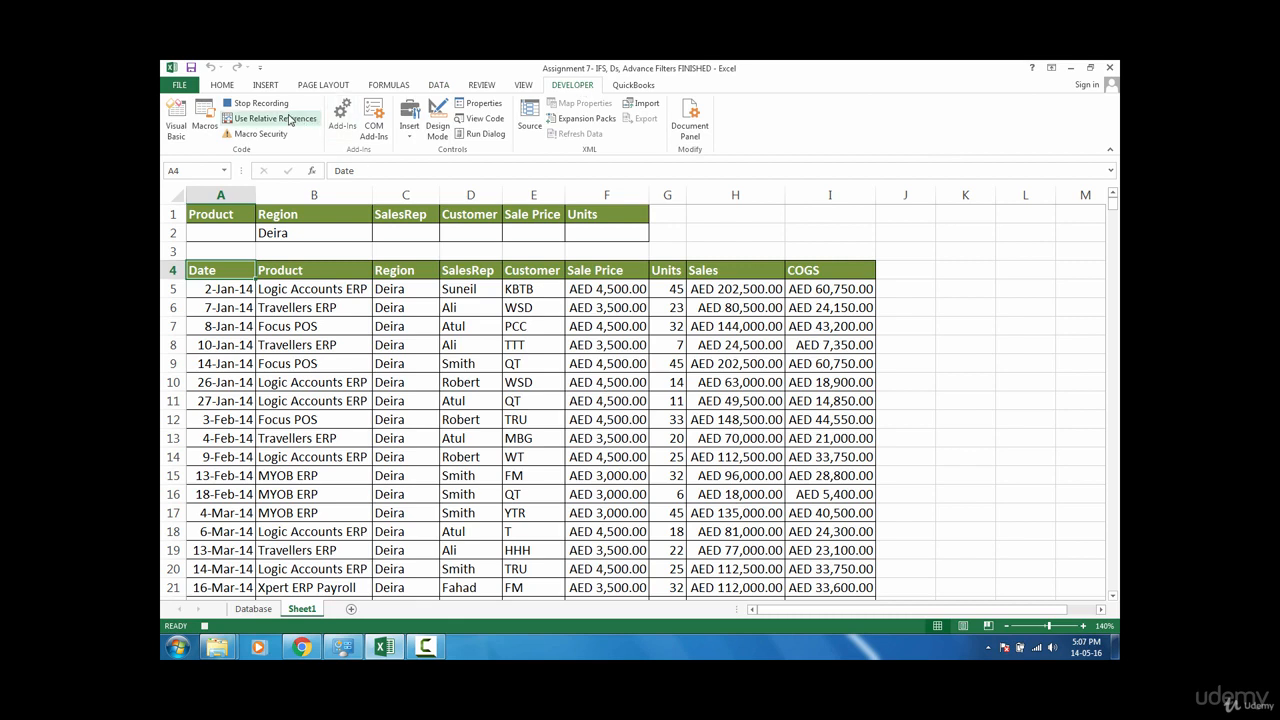
click(262, 104)
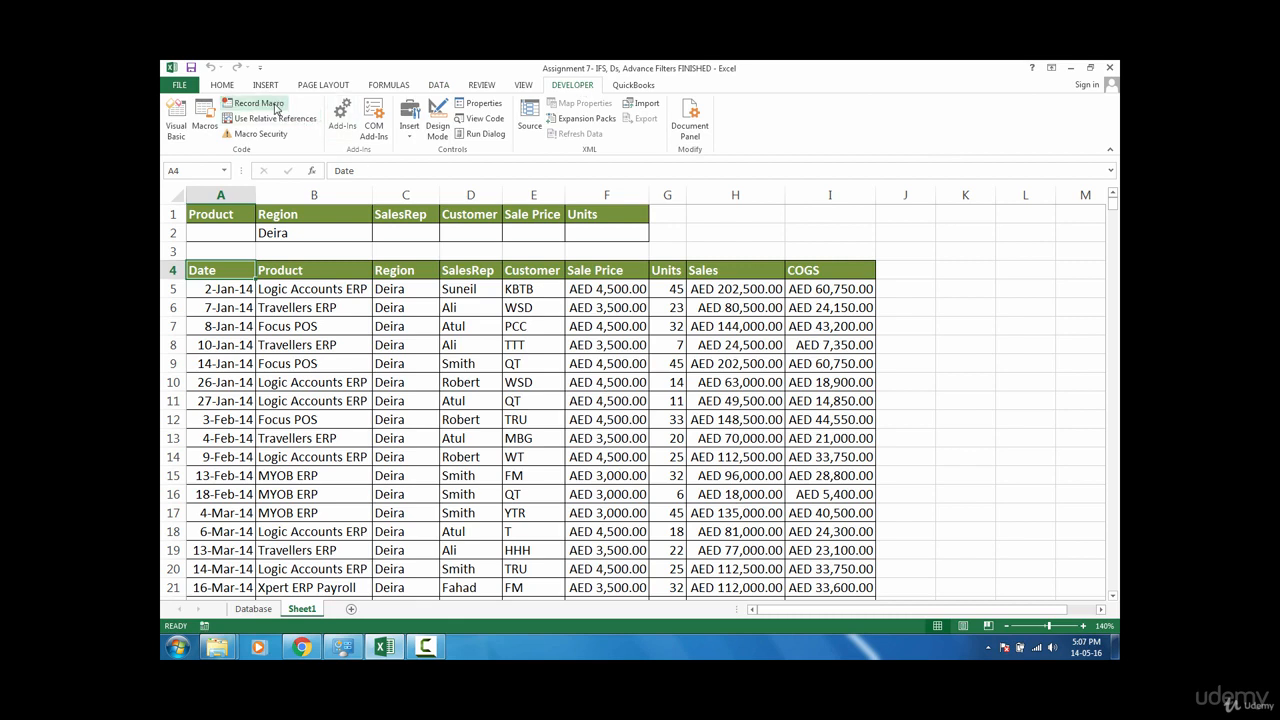
Step: Draw a form control button over cells H1:H2 and assign the Refresh macro to it
click(694, 216)
drag(718, 225, 717, 223)
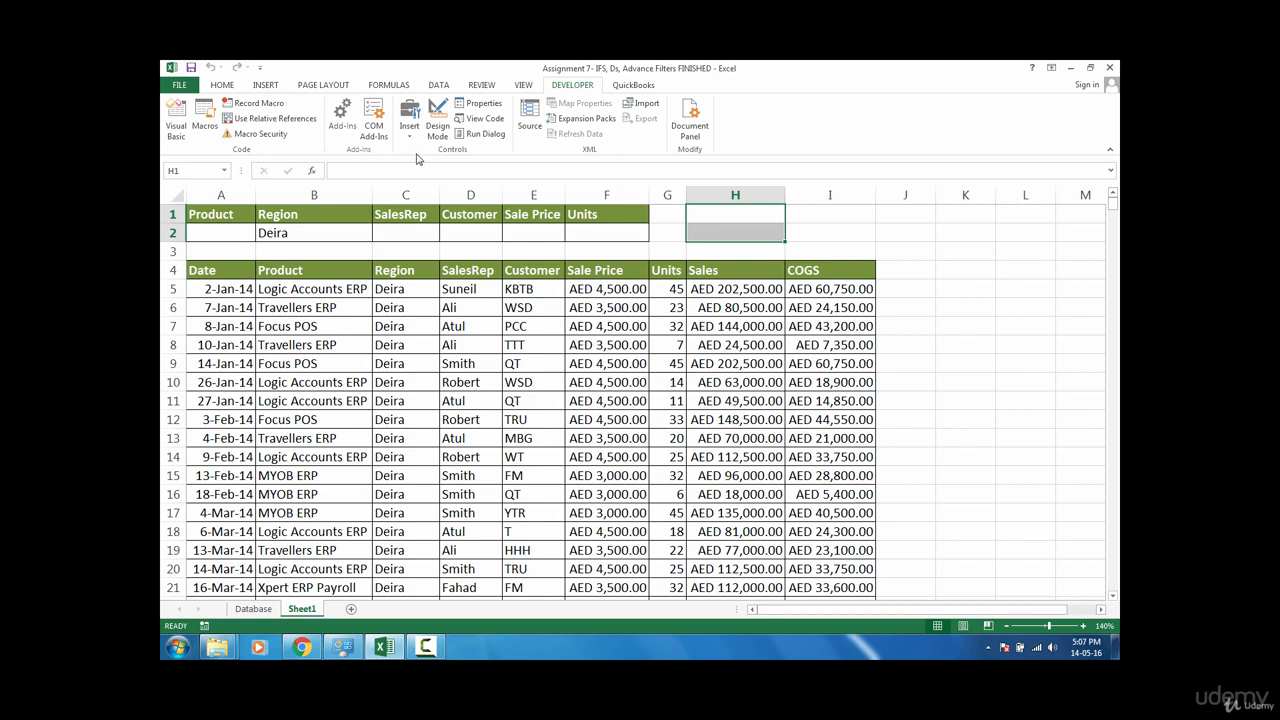
click(410, 118)
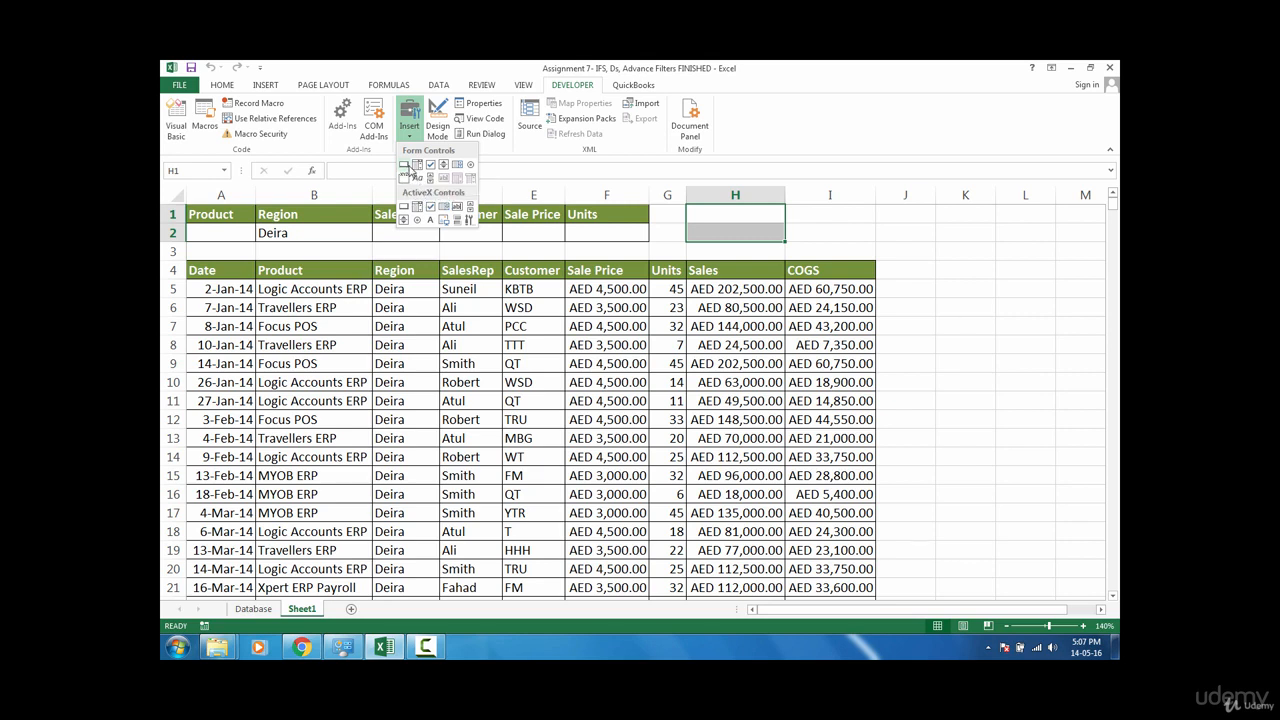
click(405, 170)
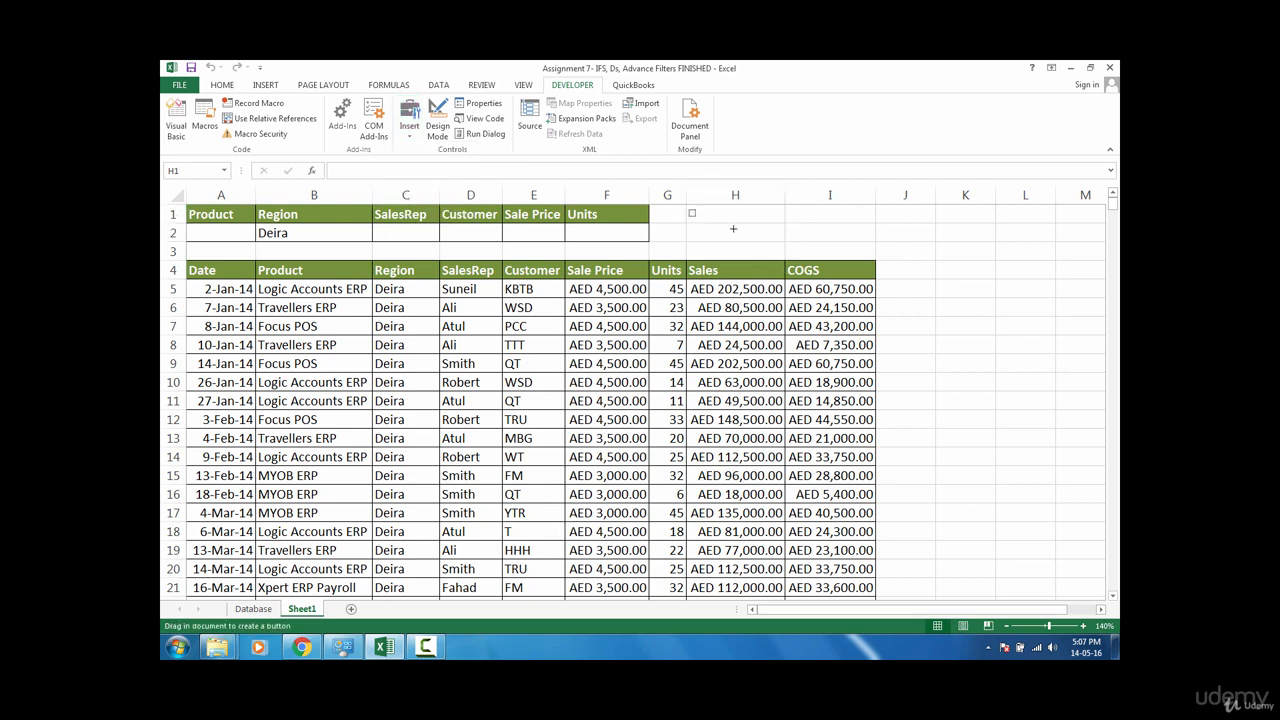
drag(688, 209, 784, 242)
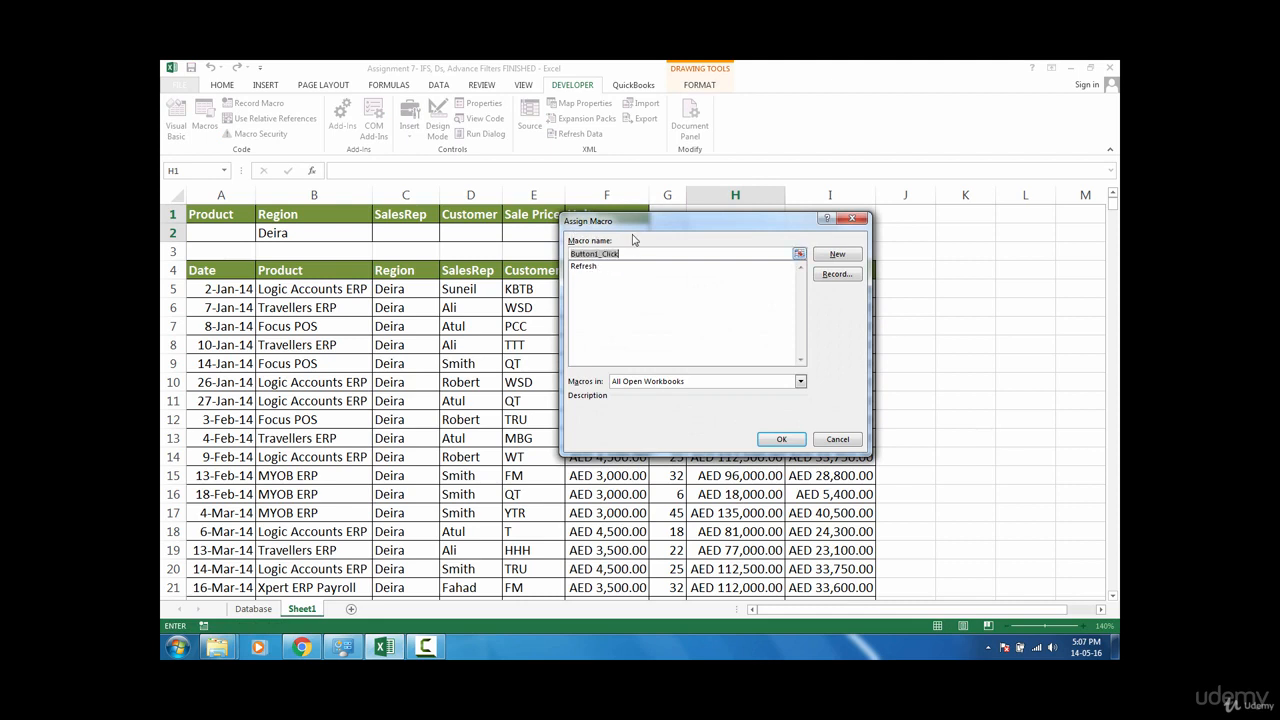
click(586, 271)
click(781, 439)
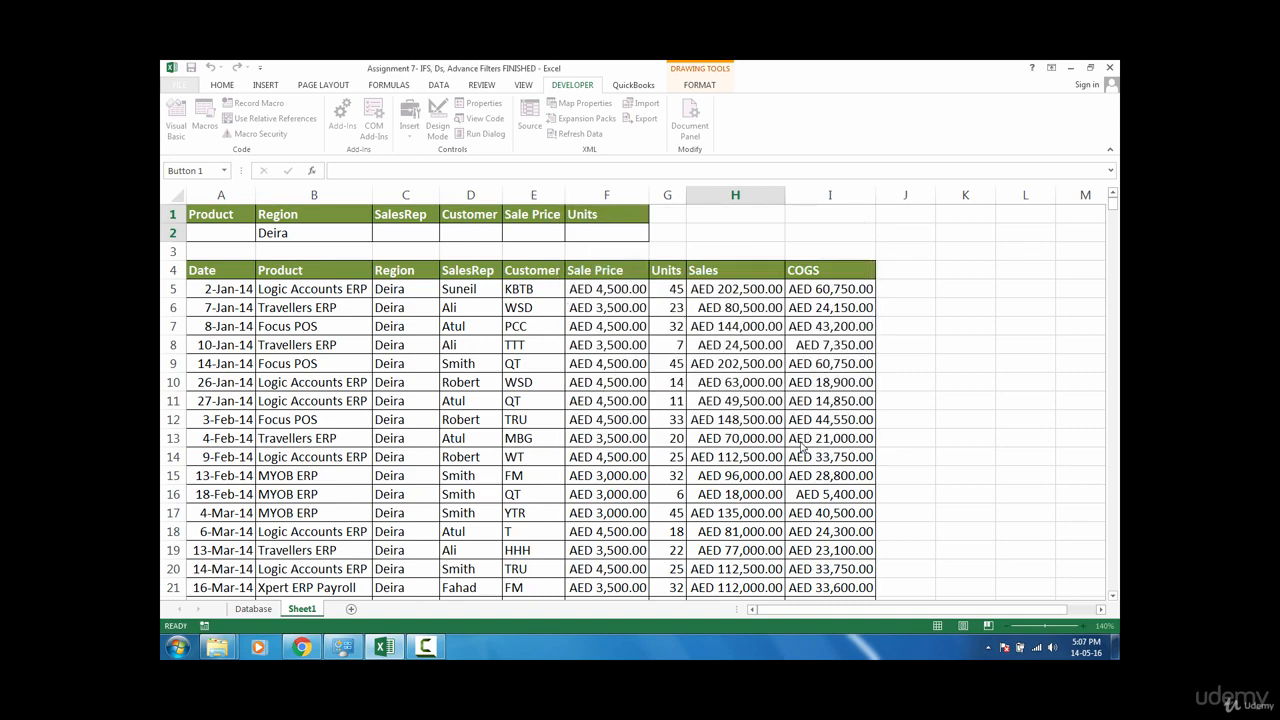
click(908, 254)
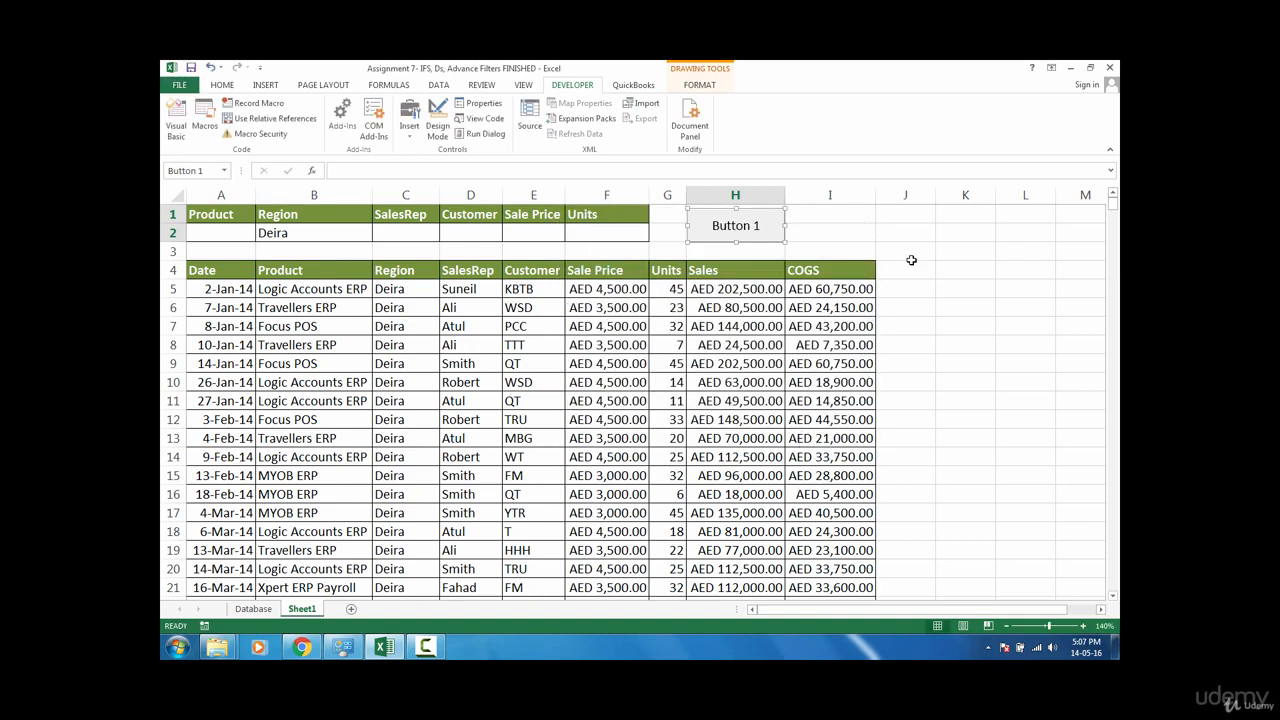
Step: Set the Region criterion in B2 to Motor City and run the button's macro to refresh the extracted records
click(355, 231)
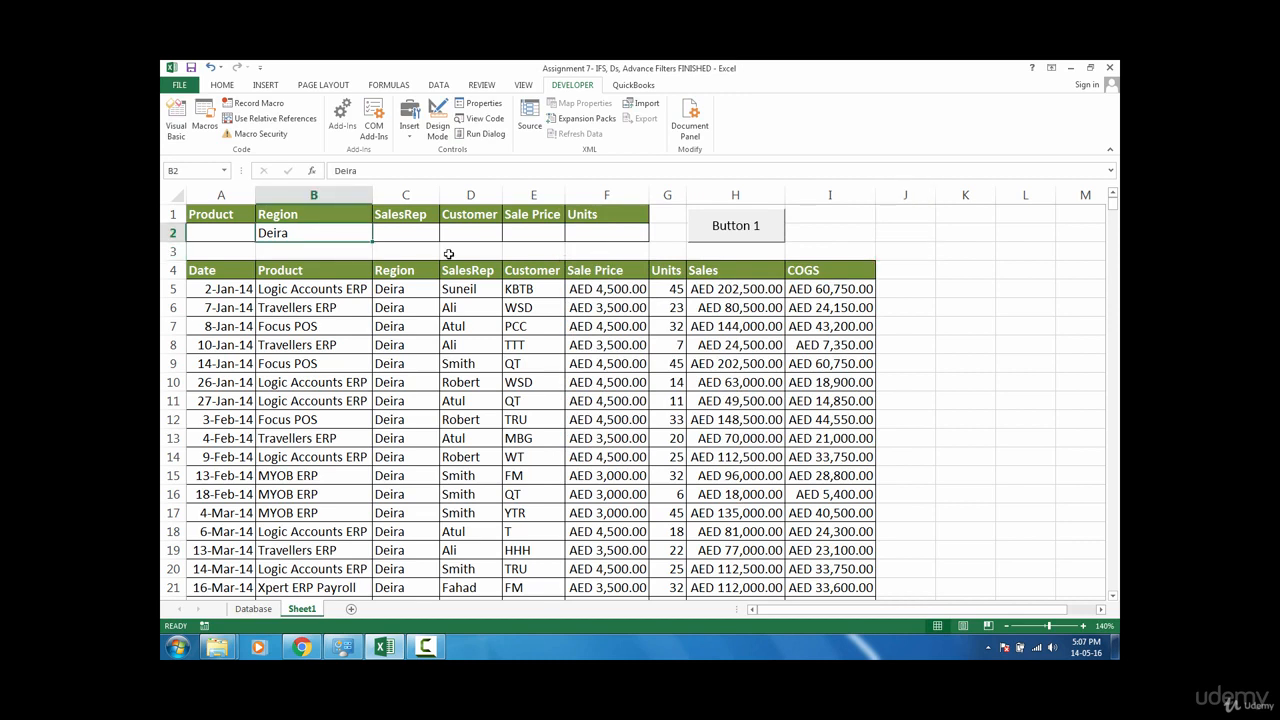
text(Mot)
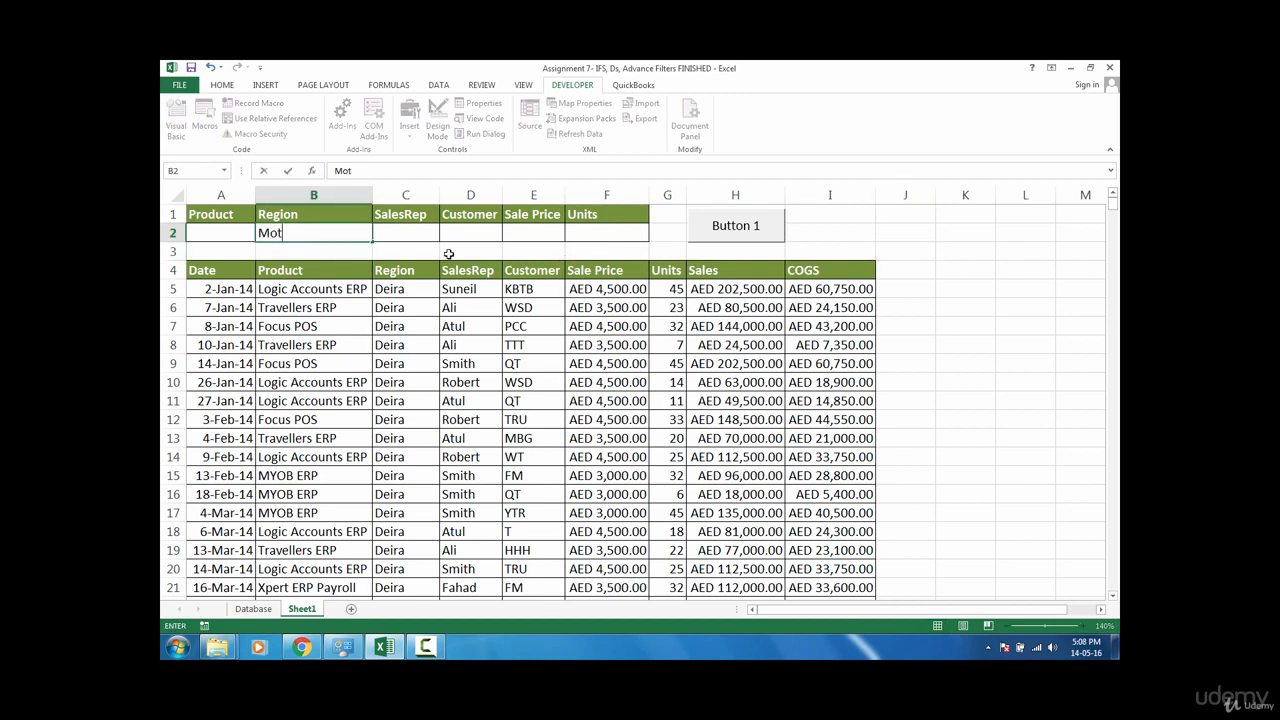
text(or City)
key(Return)
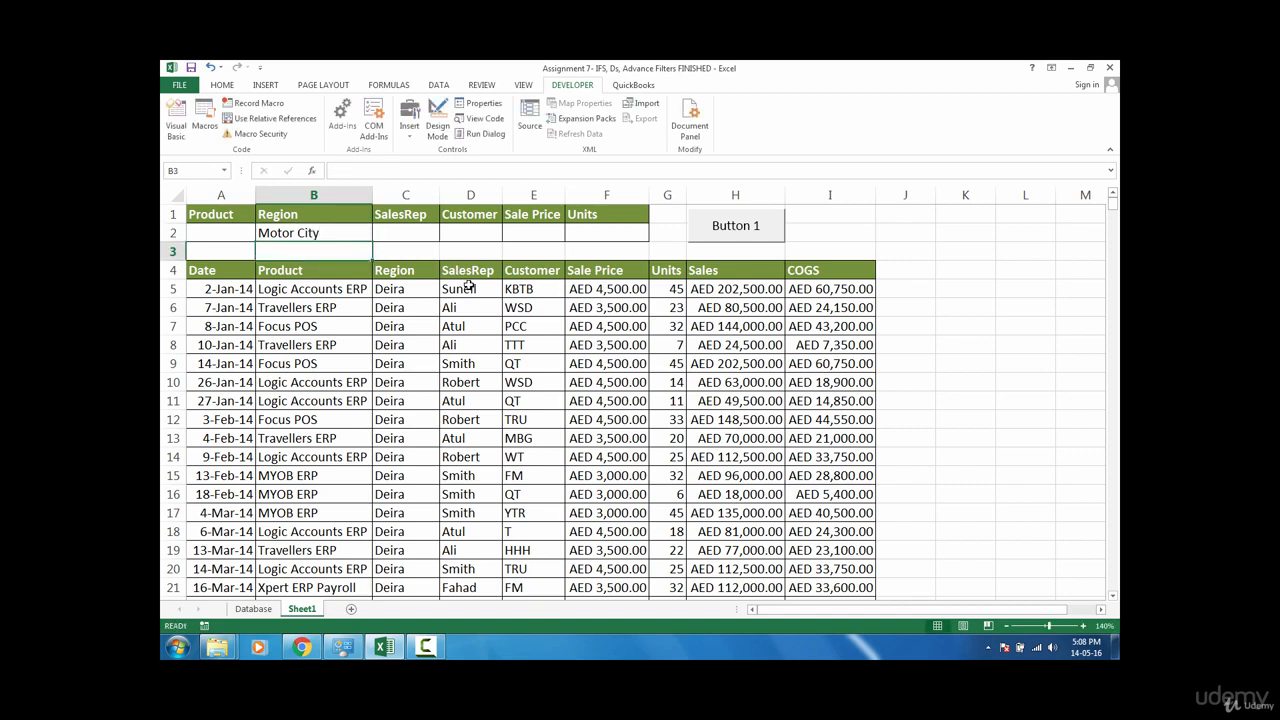
click(717, 232)
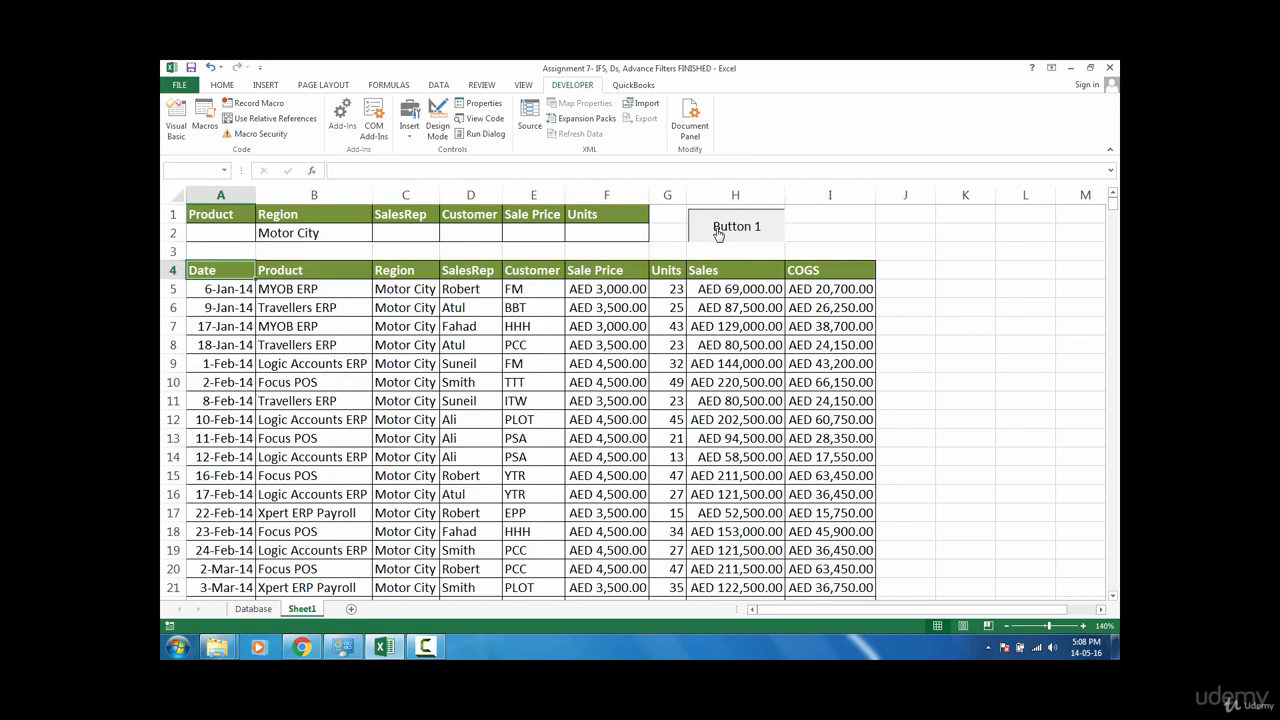
drag(418, 292, 419, 516)
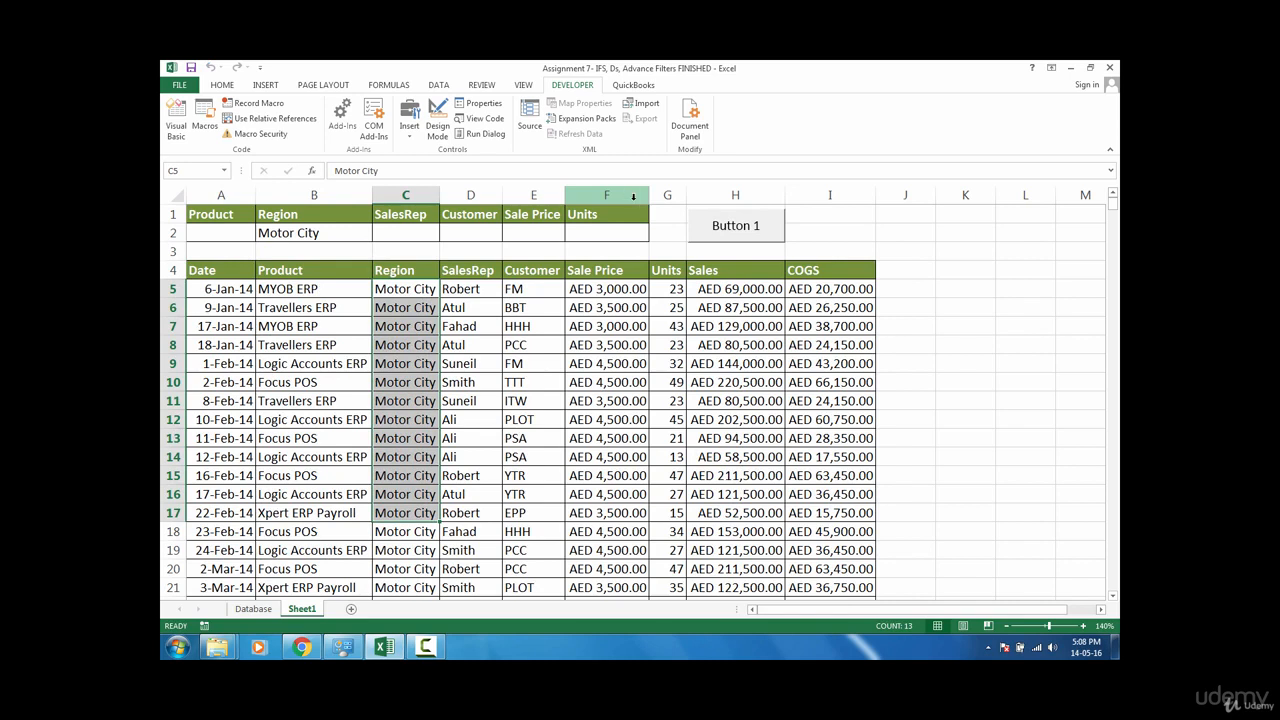
Step: Change the button's caption text to Refresh
click(728, 232)
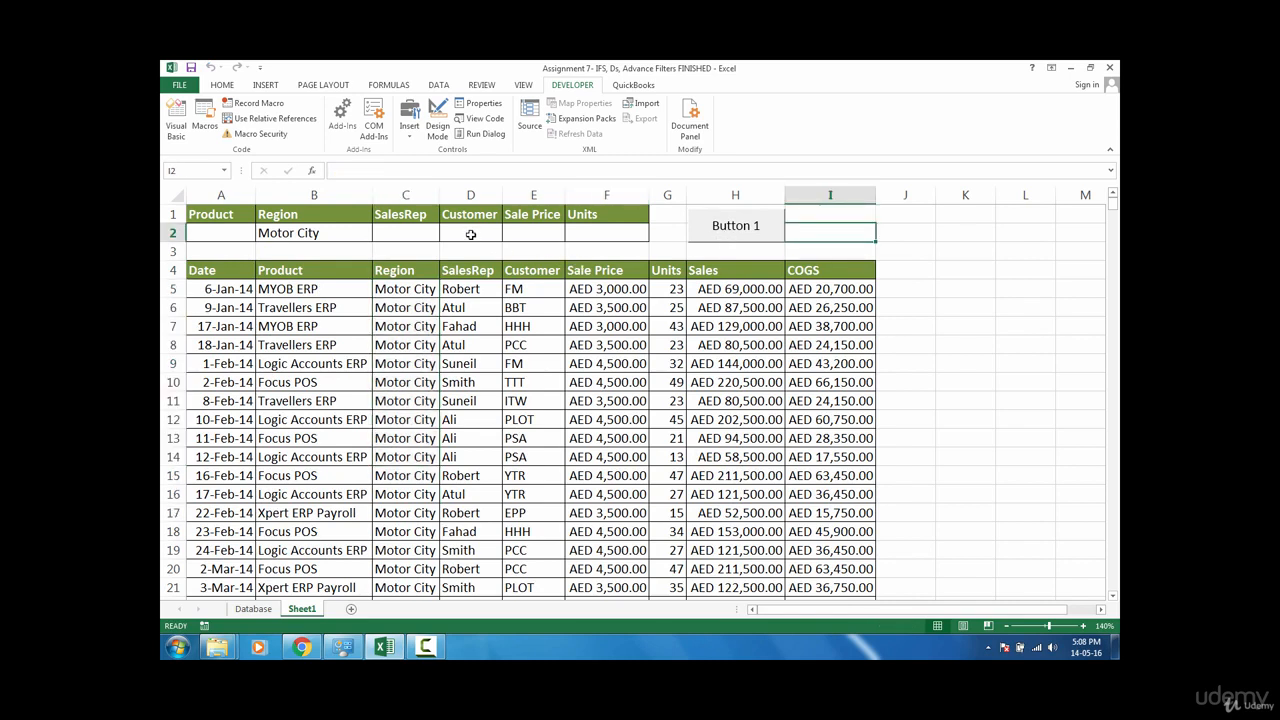
right_click(732, 235)
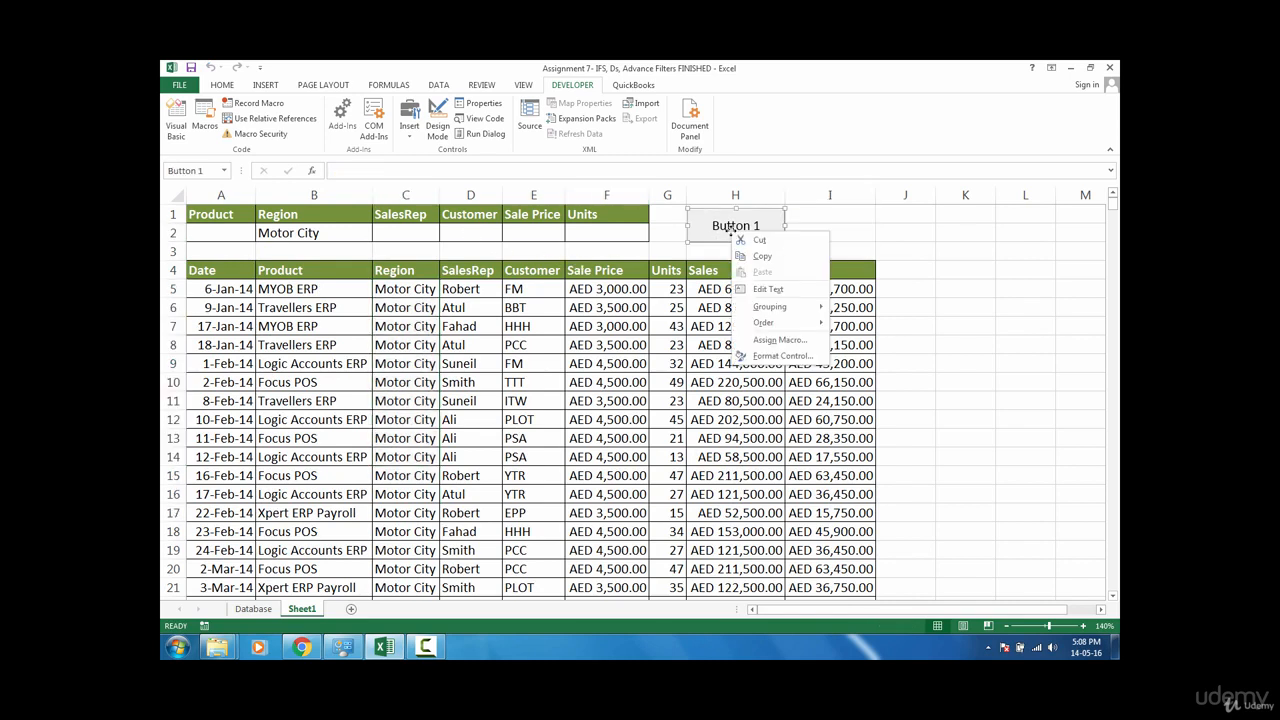
click(731, 233)
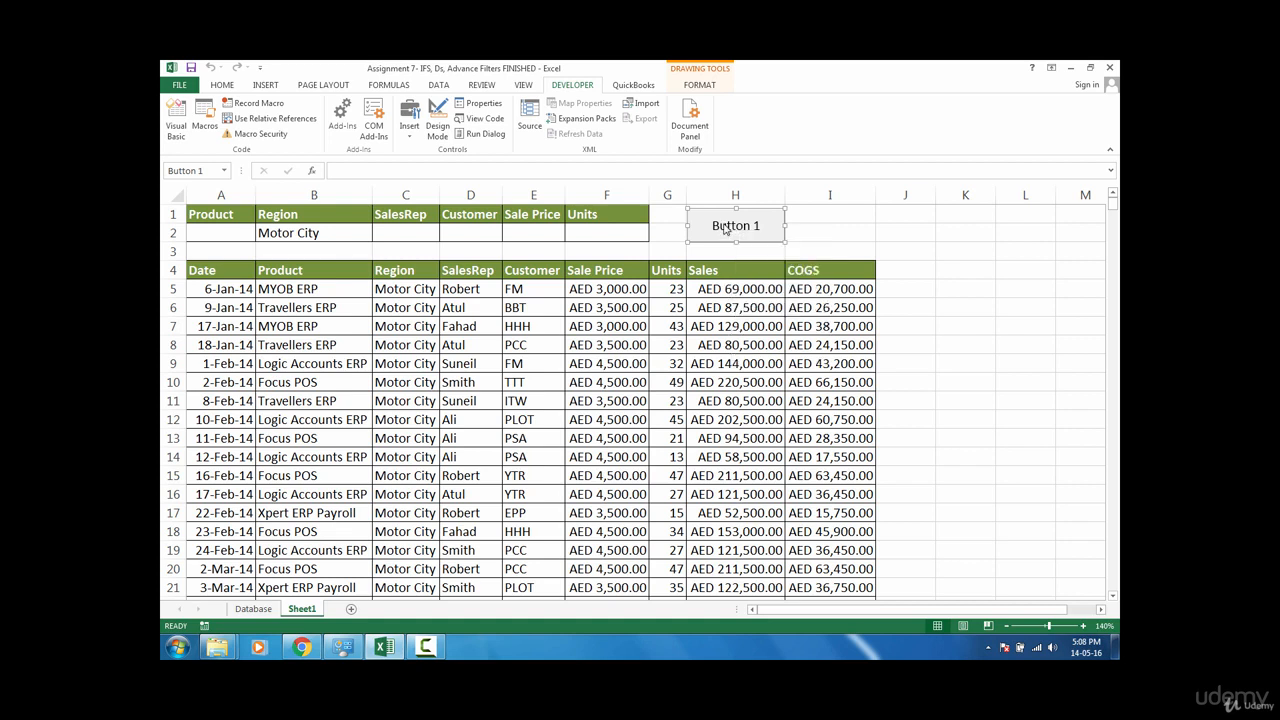
click(760, 225)
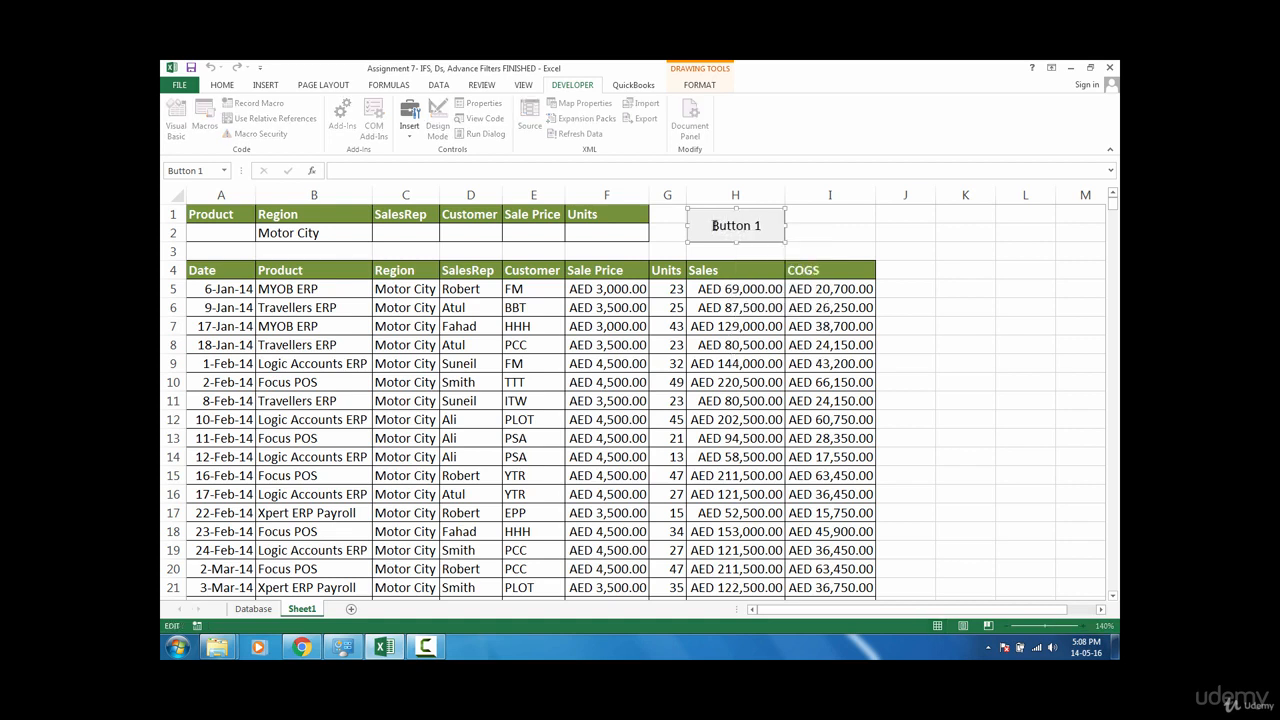
click(711, 225)
drag(711, 225, 767, 226)
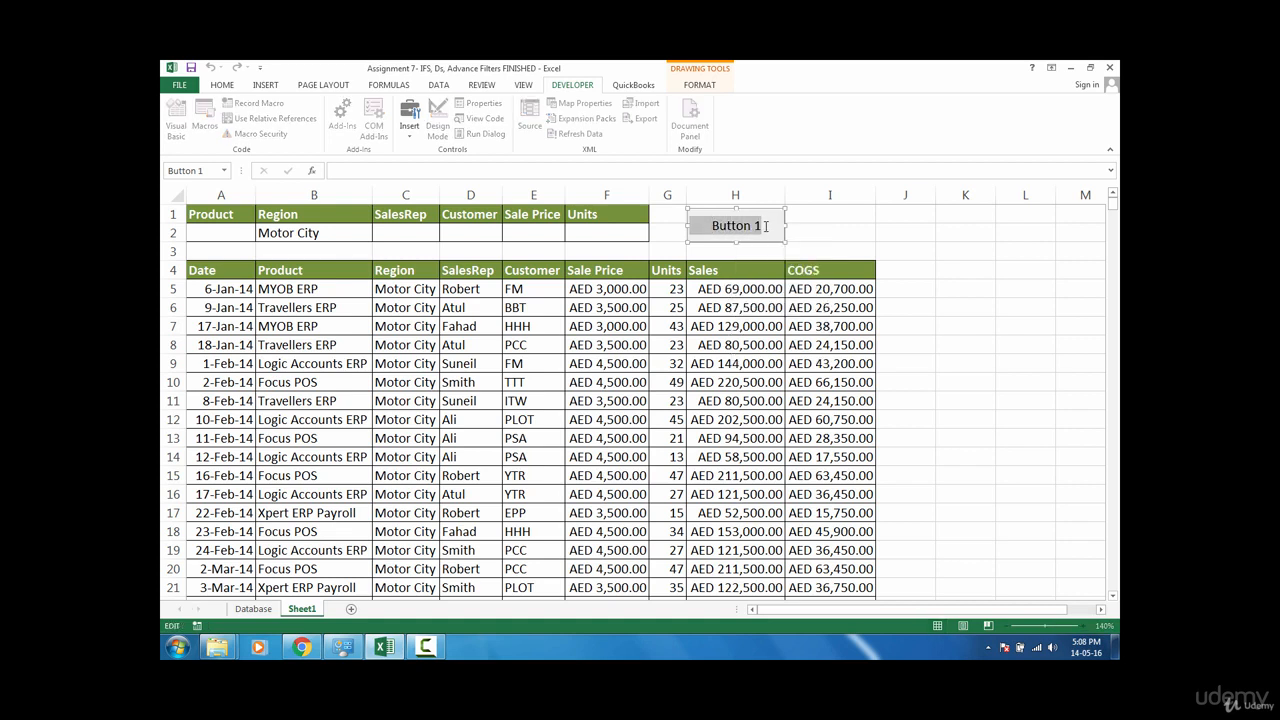
key(Delete)
text(R)
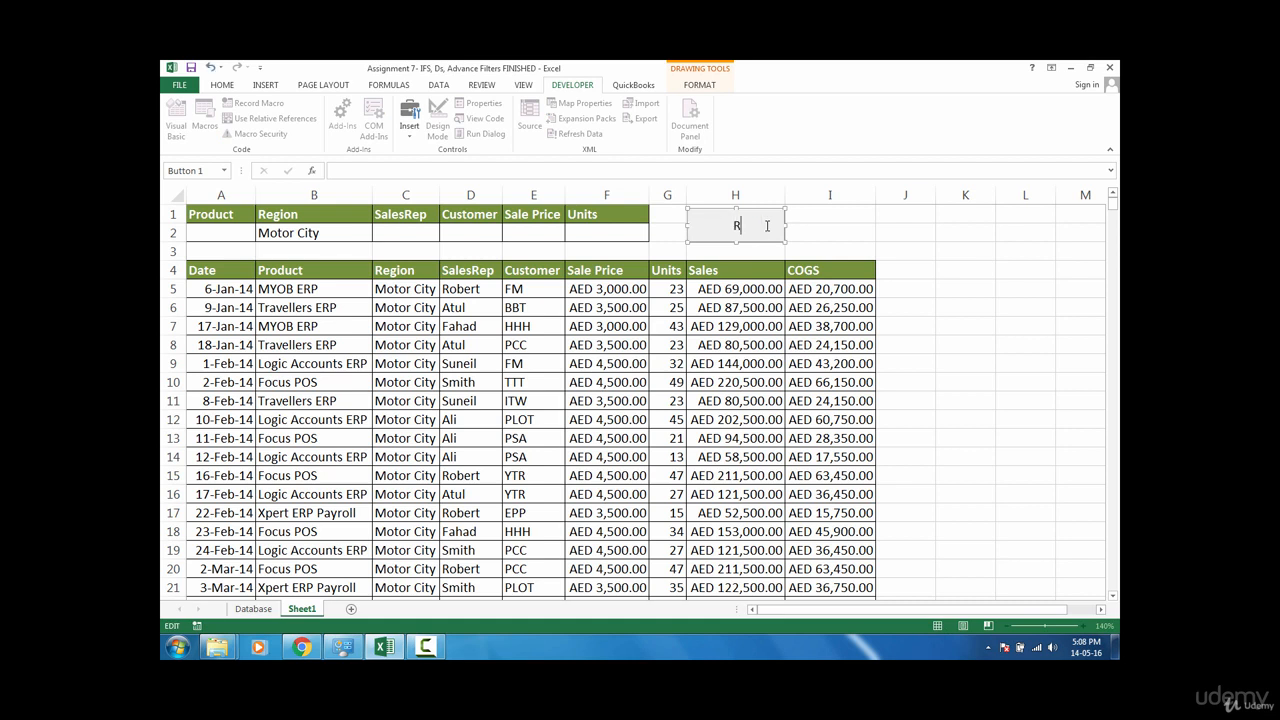
text(efresh)
click(900, 232)
click(857, 237)
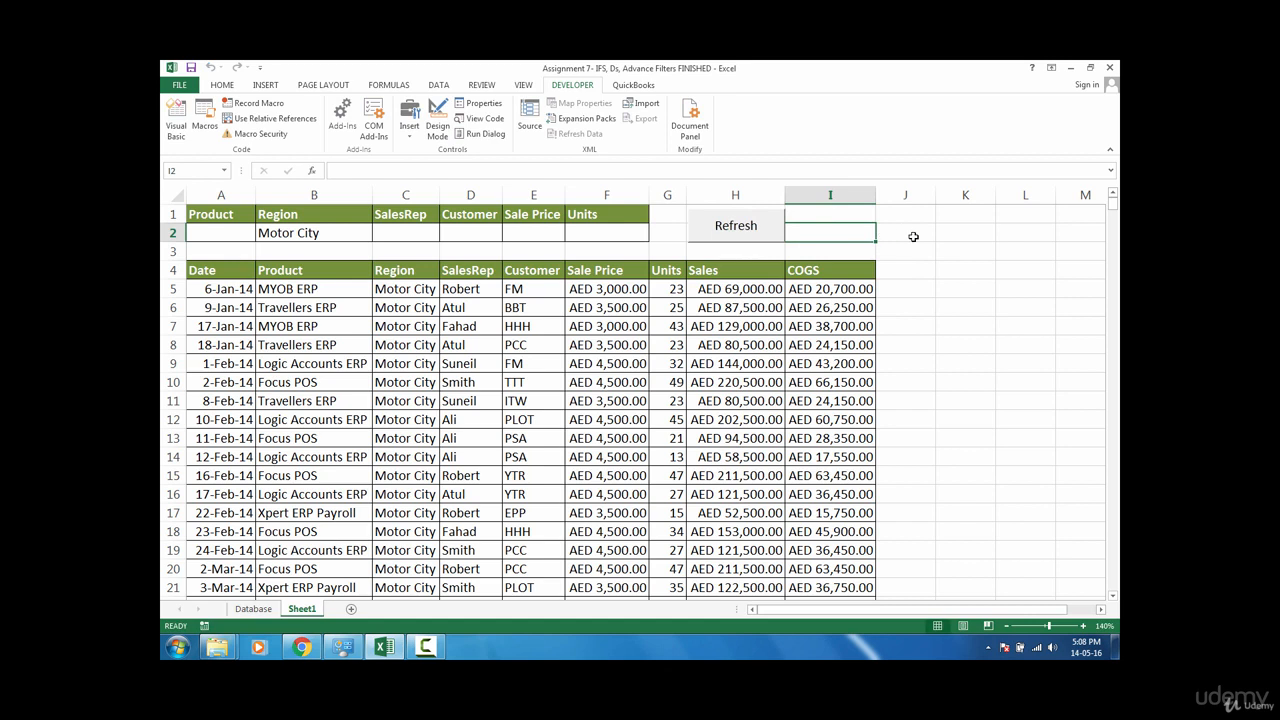
Step: Clear all contents of the extracted records range from A4 across and down to the end of the data
click(226, 276)
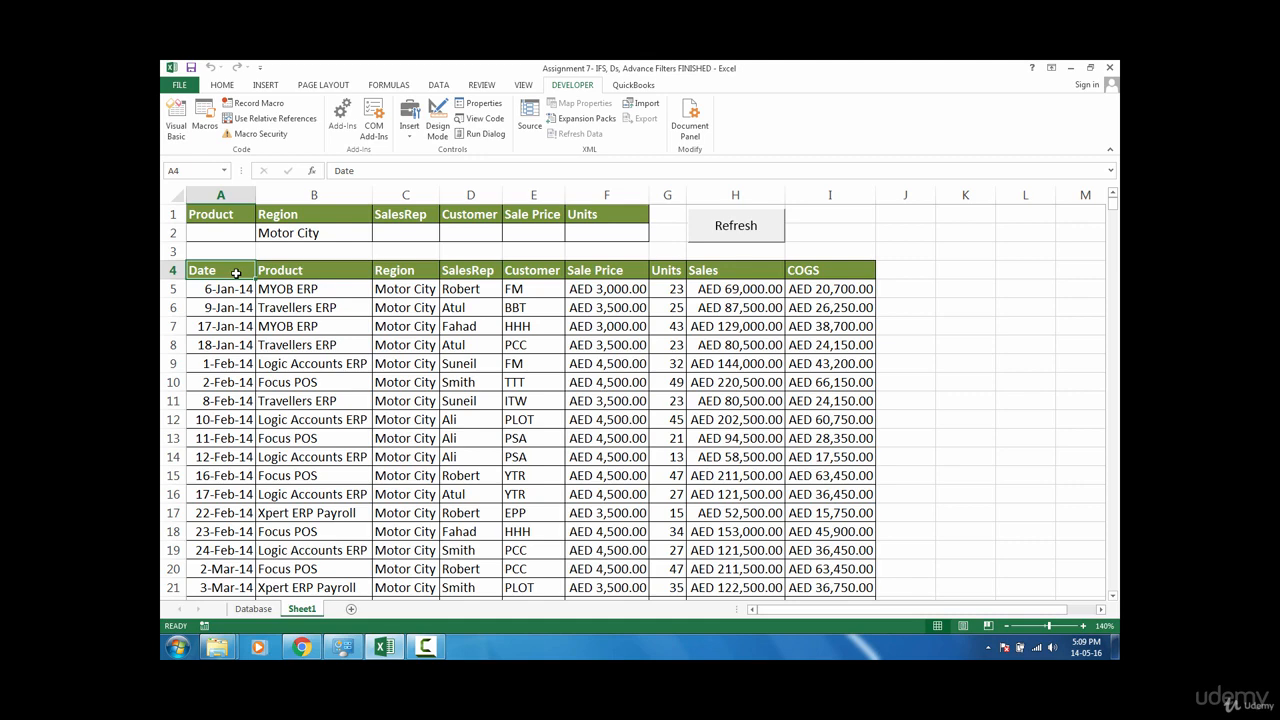
key(ctrl+shift+Right)
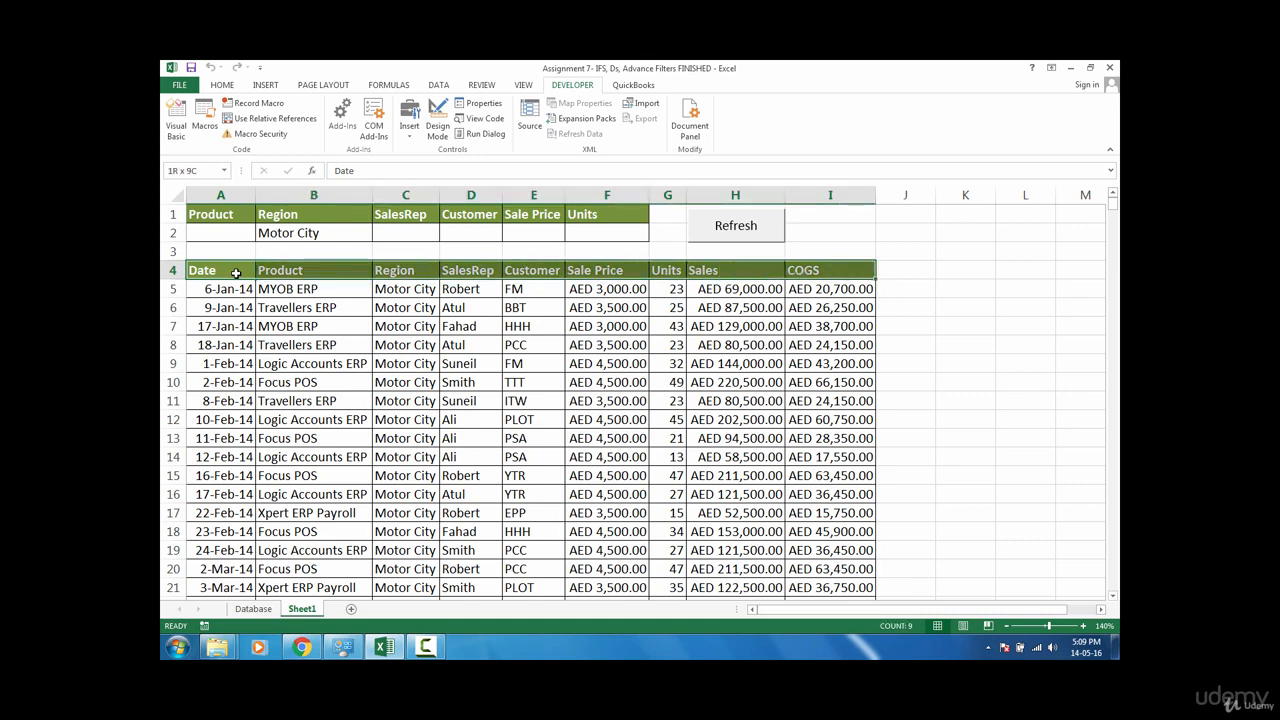
key(ctrl+shift+Down)
key(alt)
key(h)
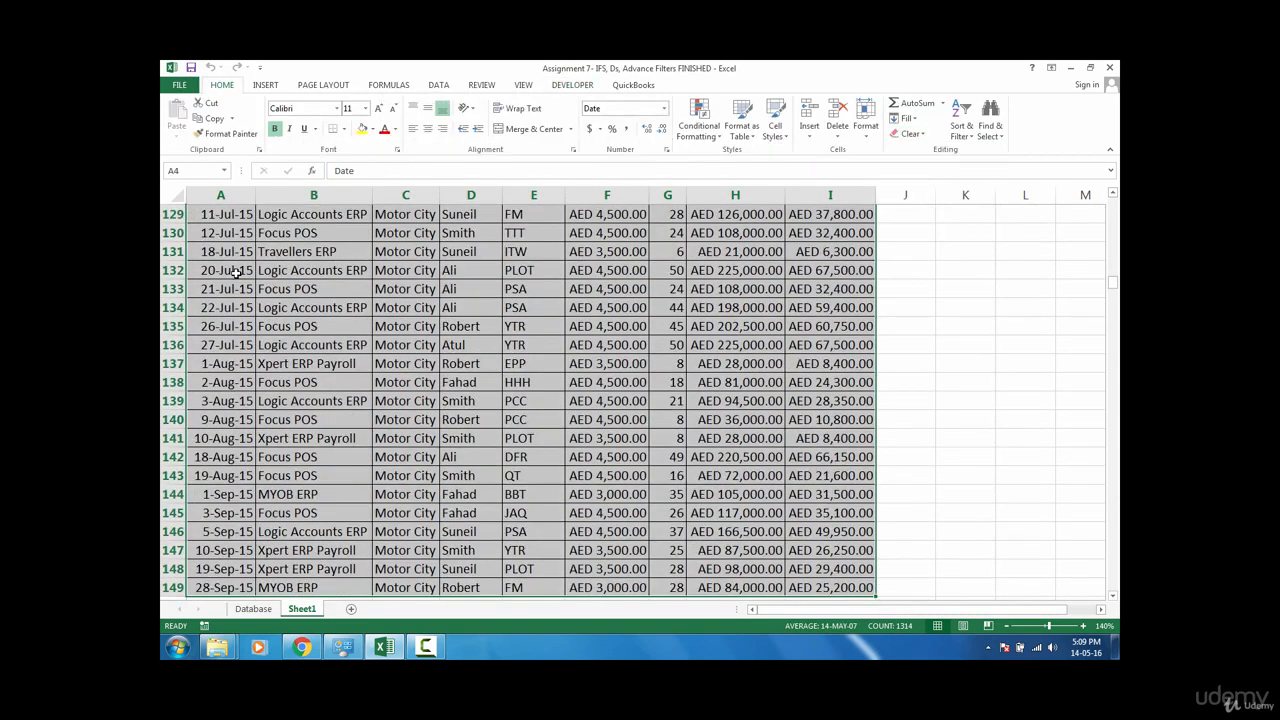
key(e)
key(a)
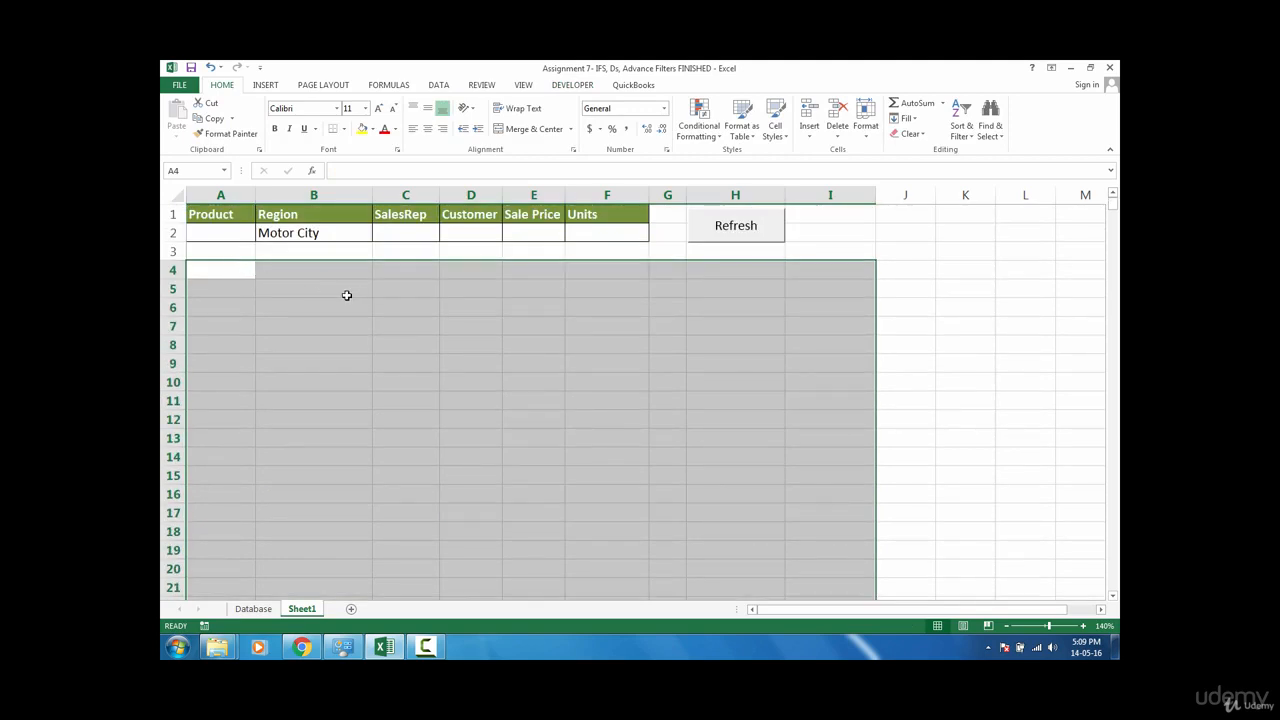
click(228, 270)
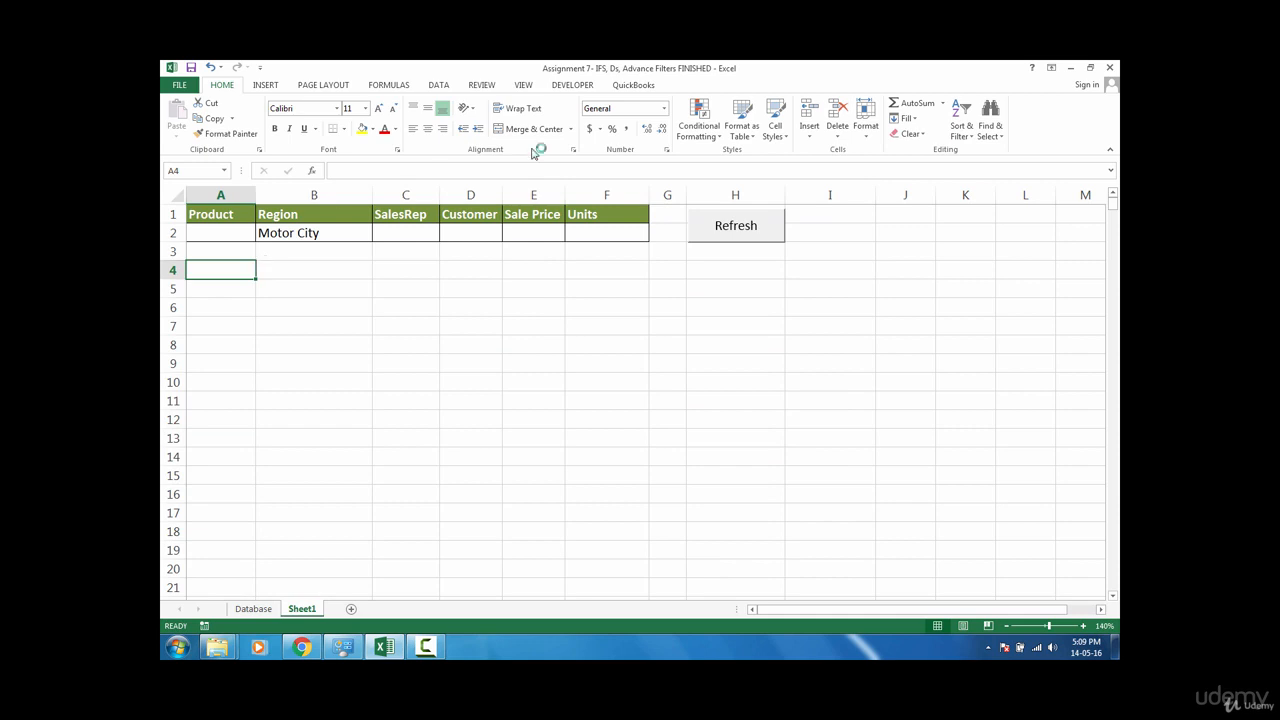
Step: Open the Refresh macro for editing and delete its first Range("A4").Select line
click(580, 86)
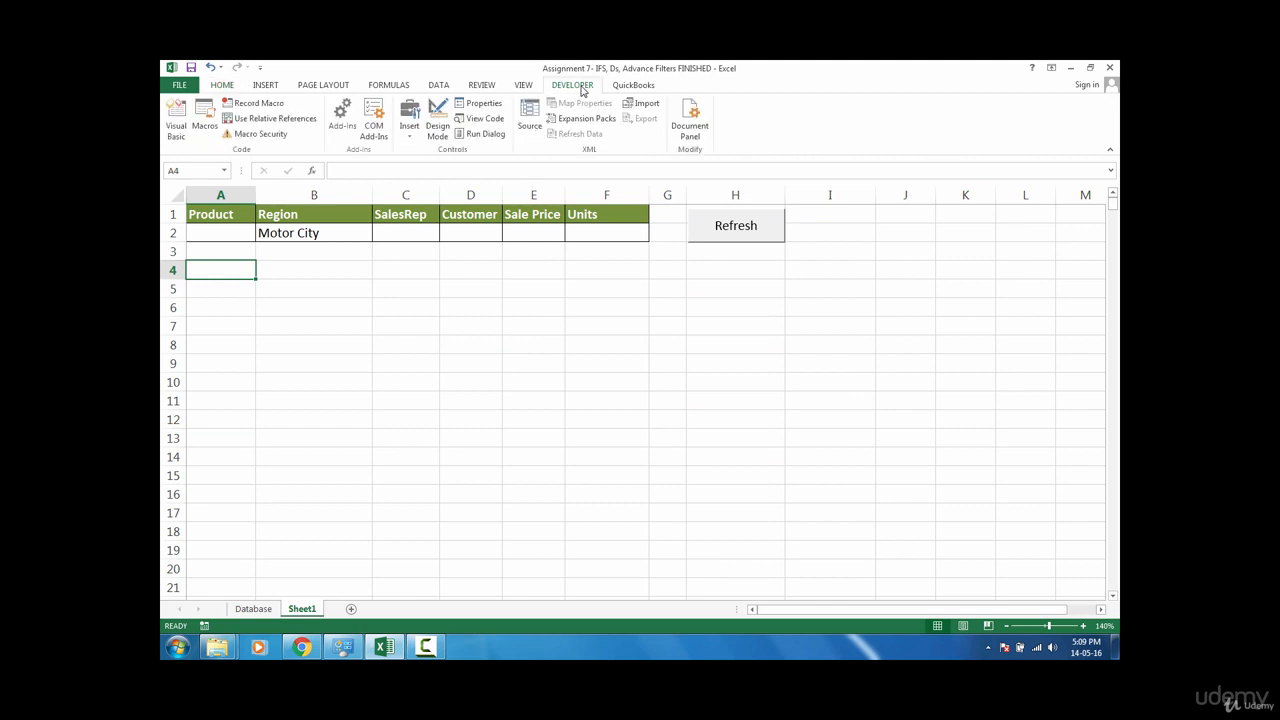
click(205, 127)
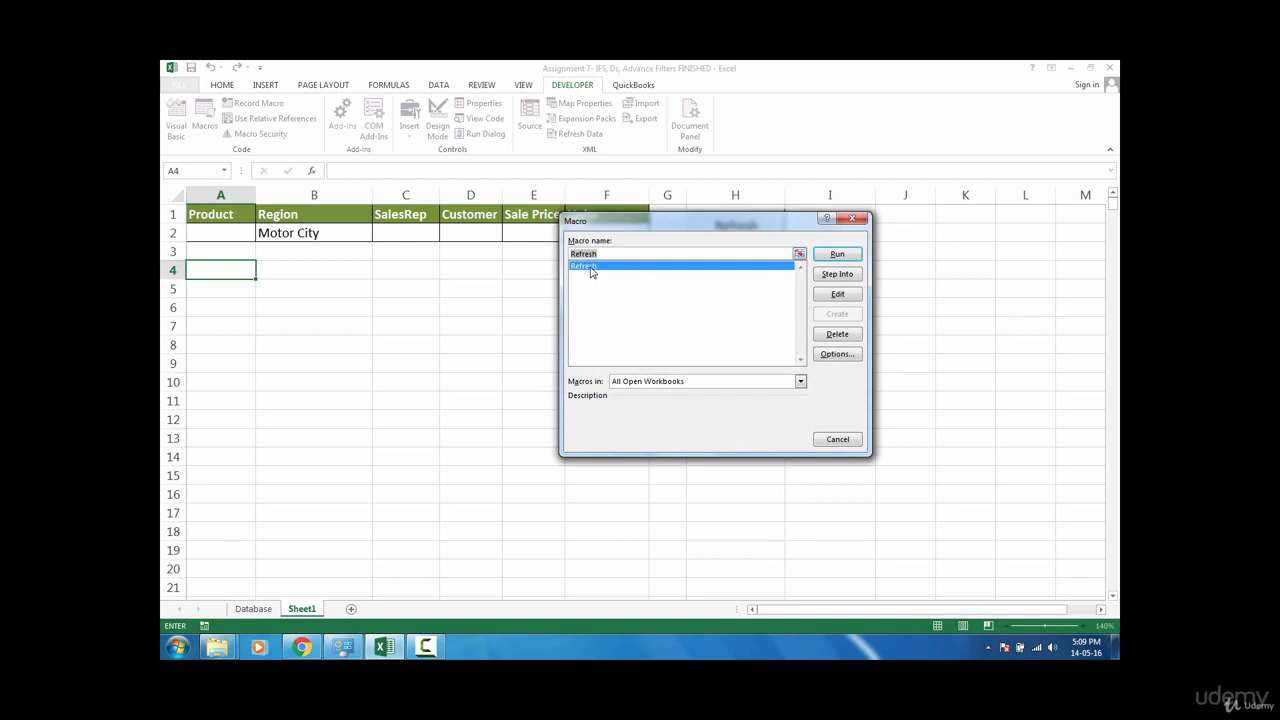
click(838, 294)
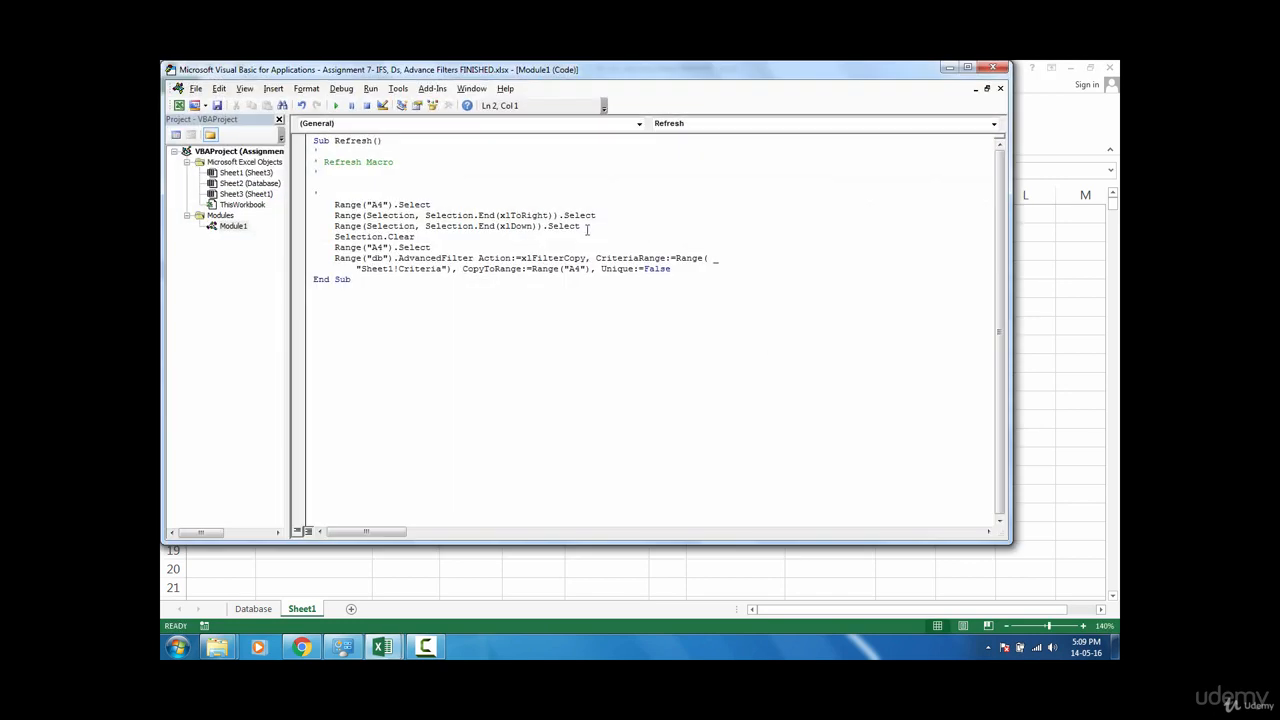
drag(662, 84, 1000, 93)
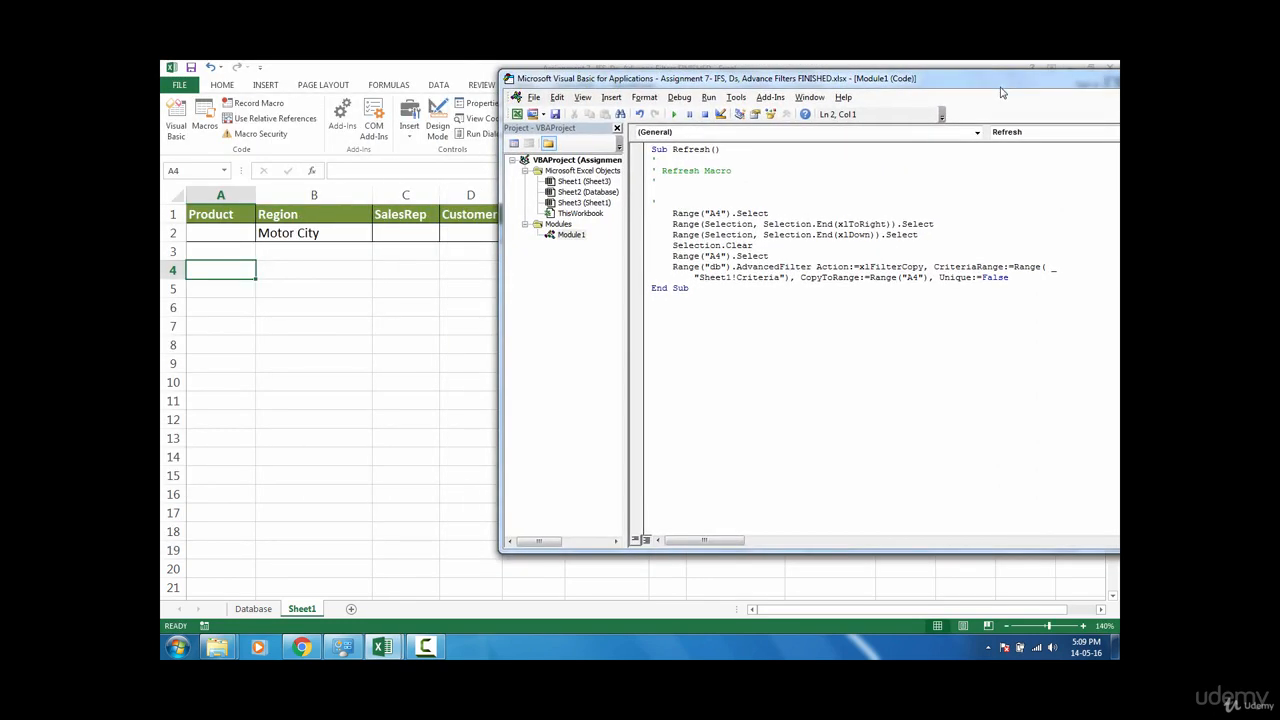
click(780, 215)
drag(773, 213, 664, 211)
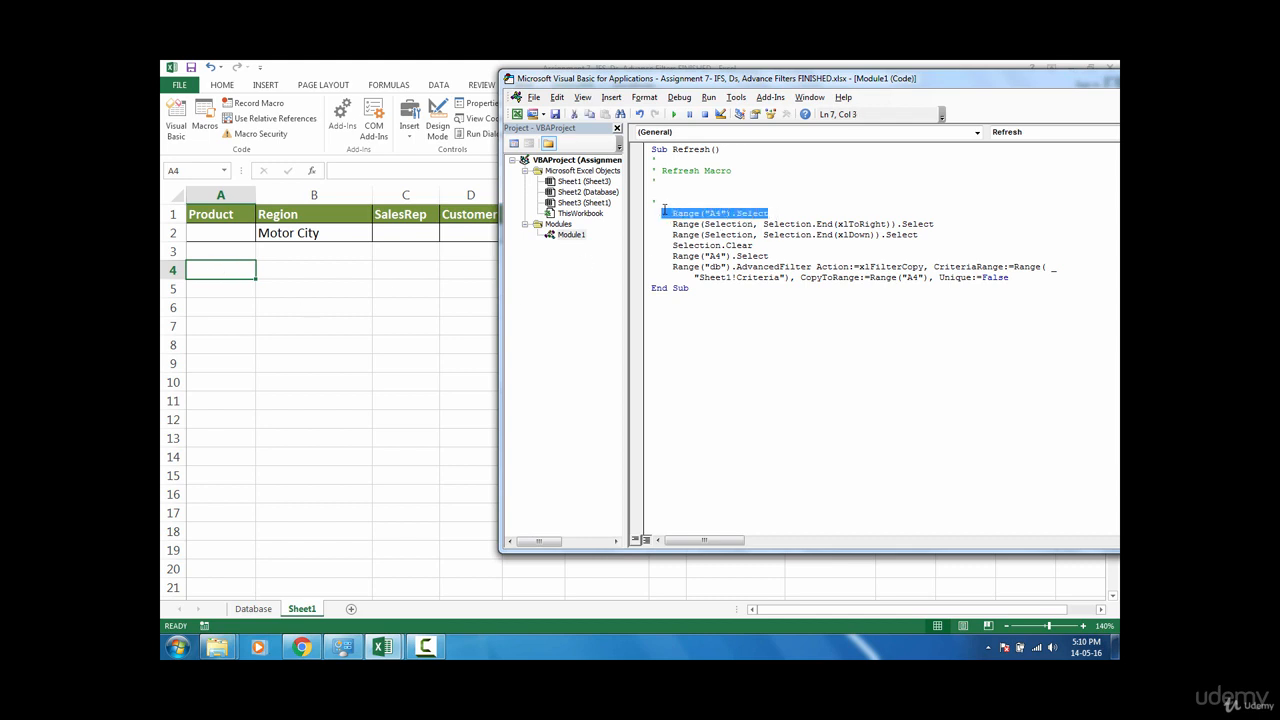
key(Delete)
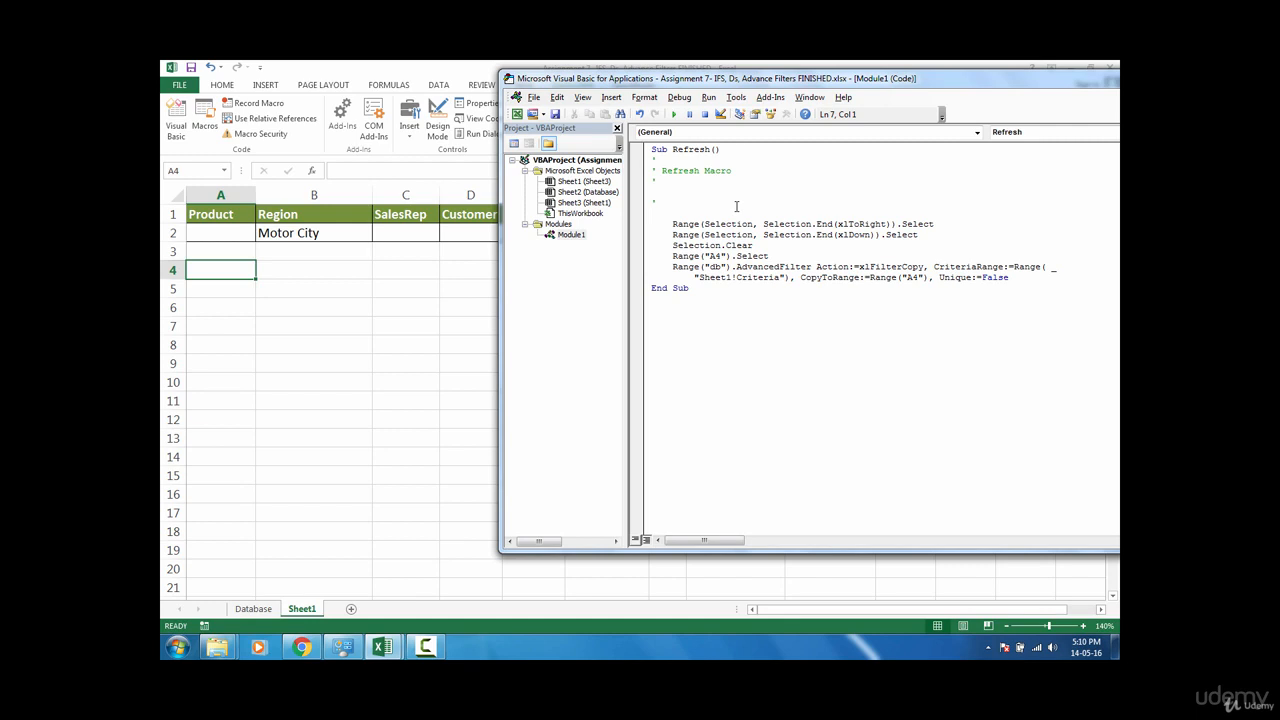
Step: Close the Visual Basic editor to return to the worksheet
drag(996, 82, 842, 130)
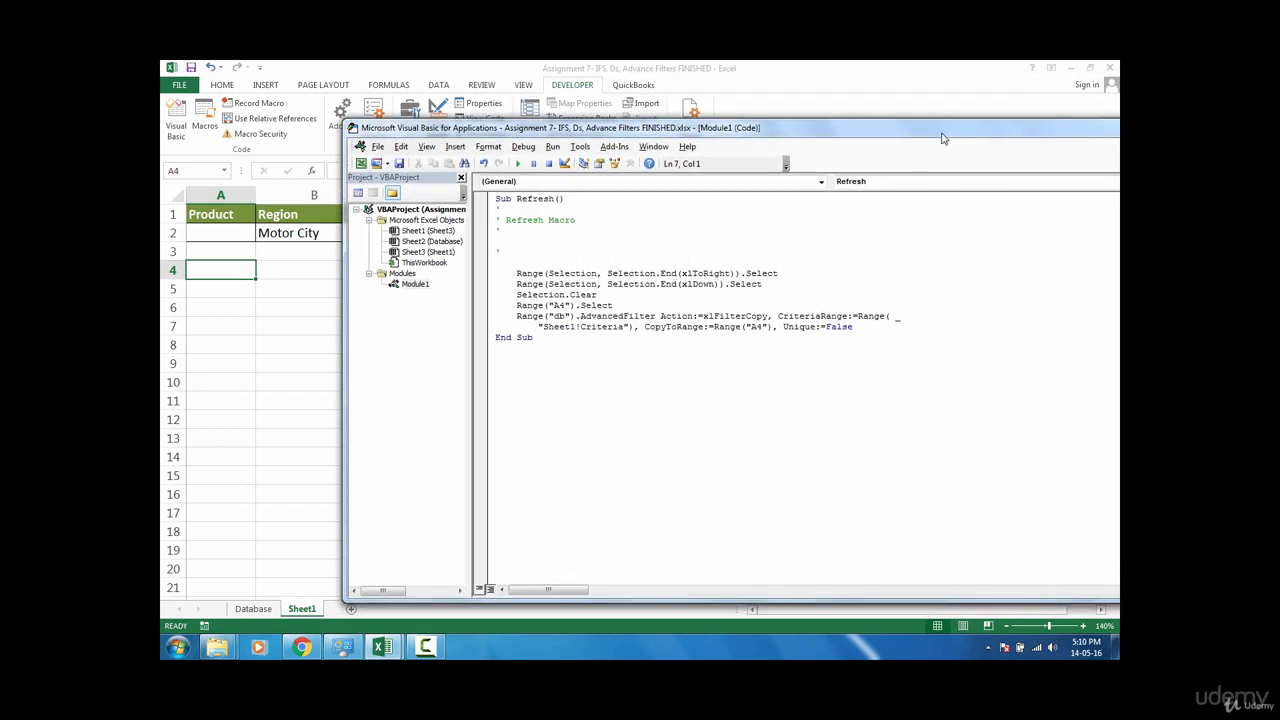
drag(927, 130, 788, 114)
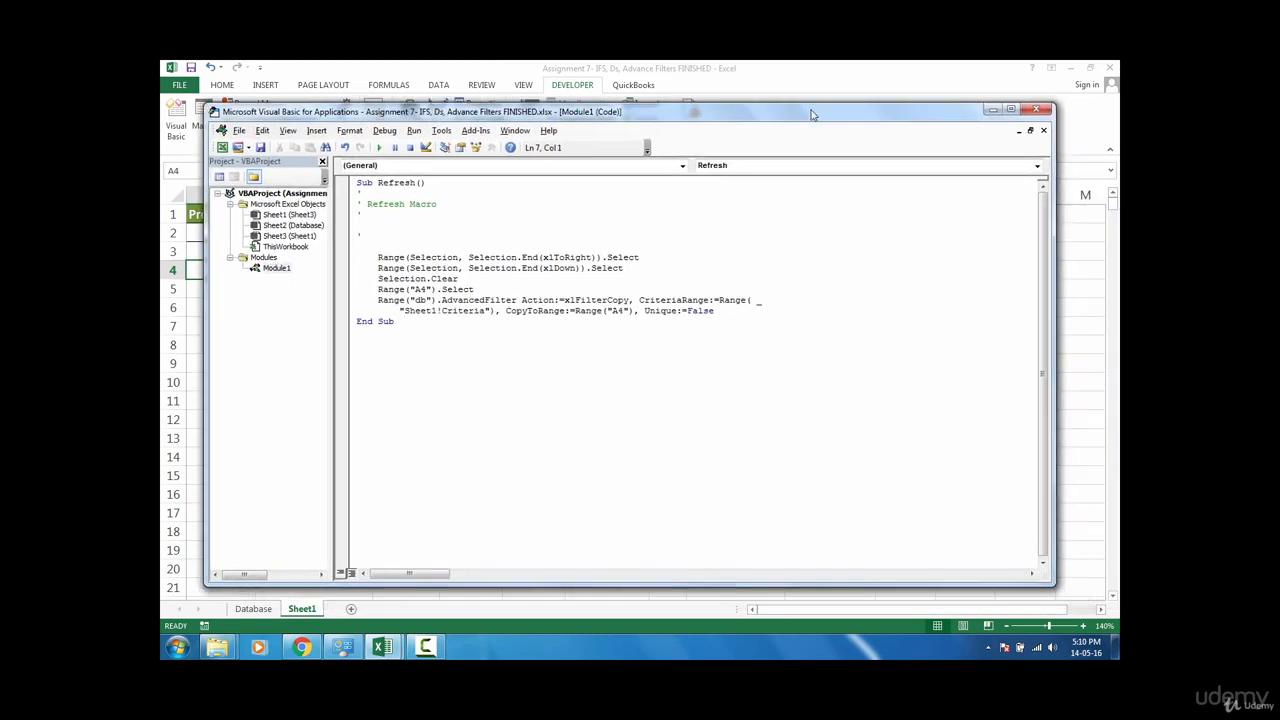
click(1037, 111)
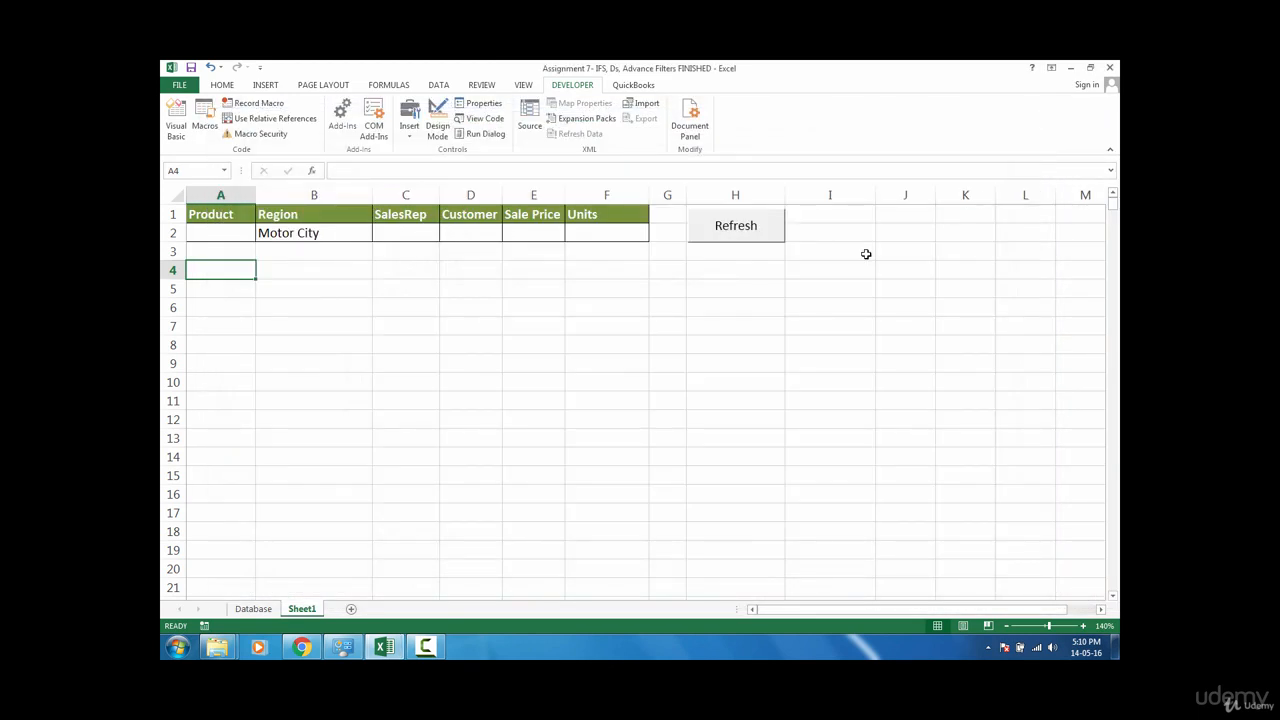
Step: Set the Region criterion in B2 to Deira and run the Refresh button
click(355, 234)
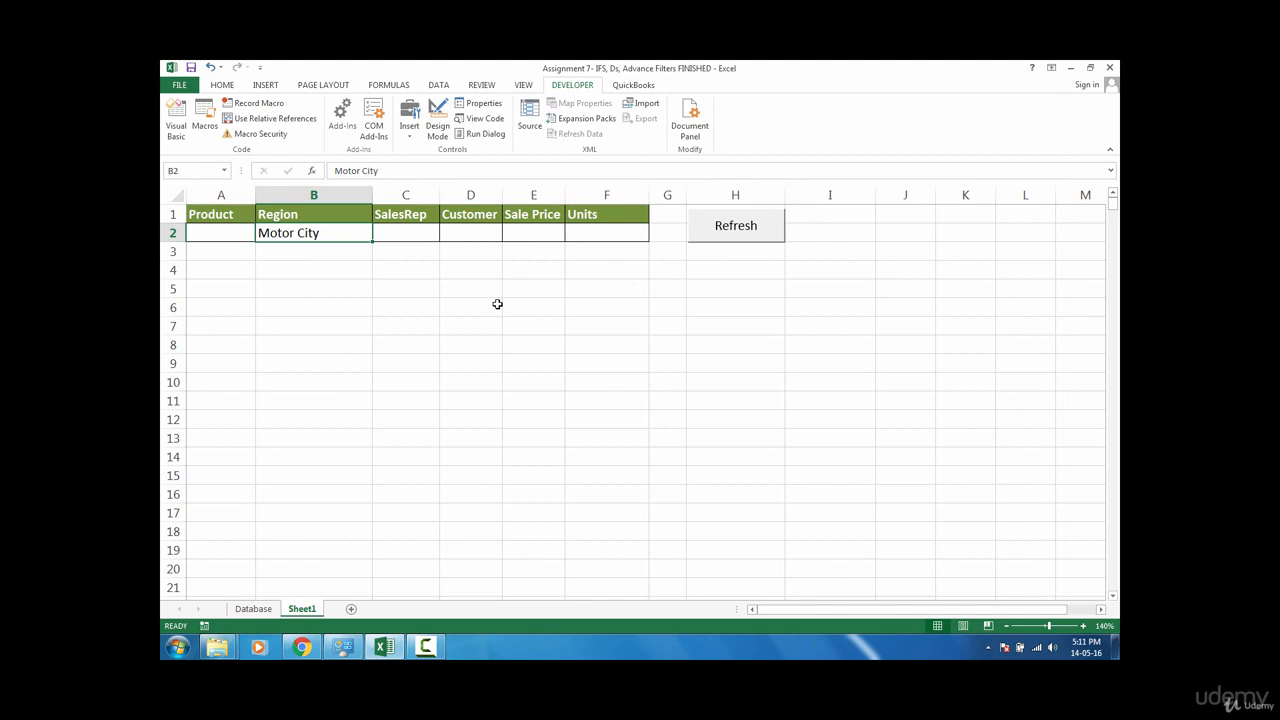
text(Deira)
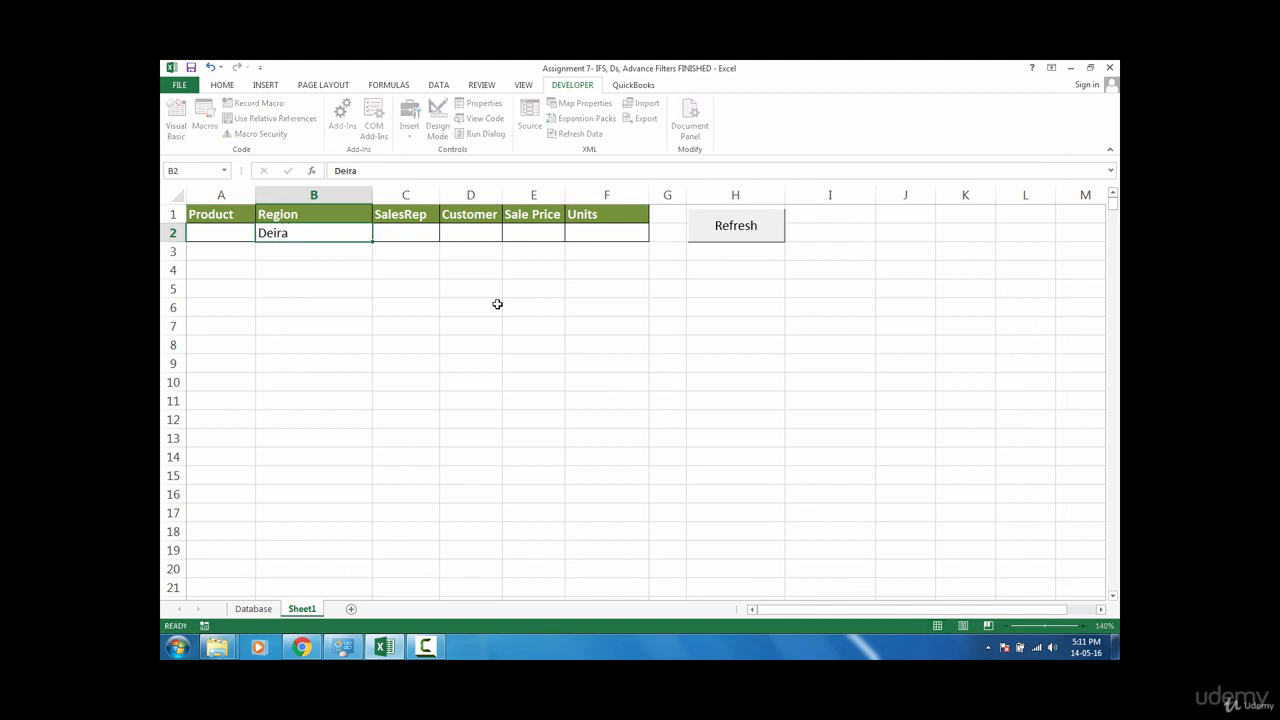
key(Return)
click(738, 226)
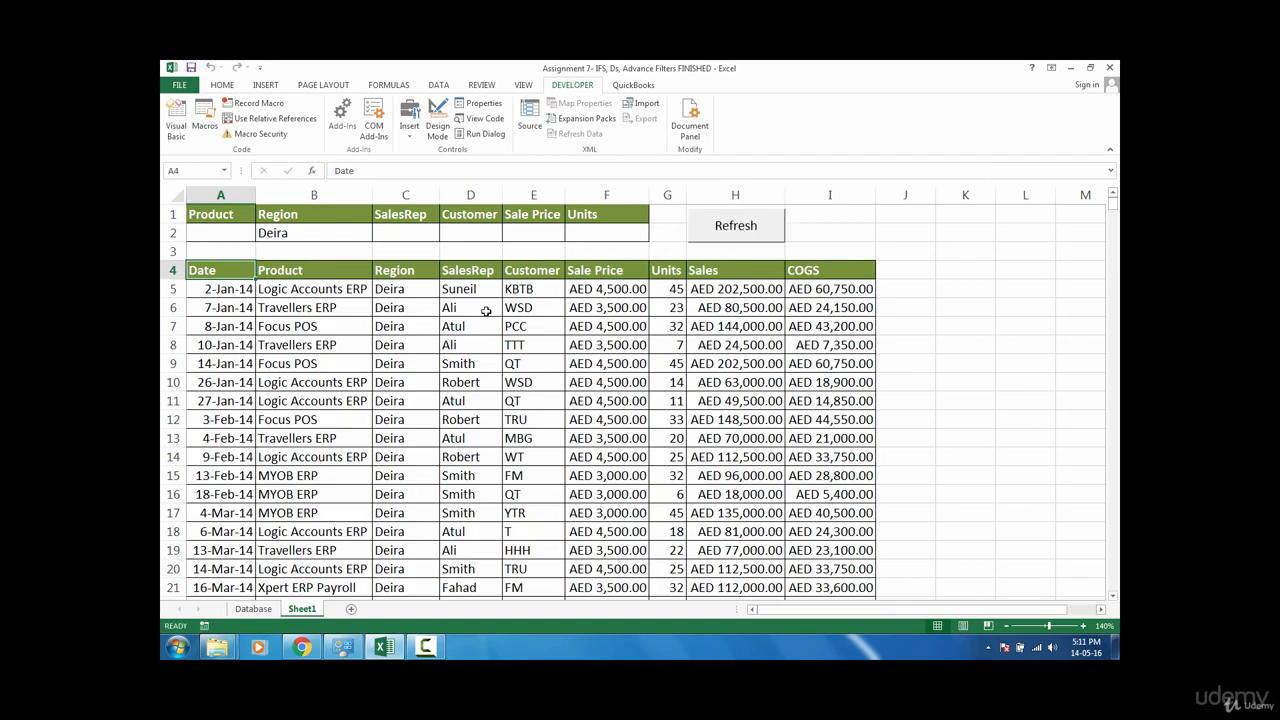
Step: Set the SalesRep criterion in C2 to Atul and run the Refresh button to update the extracted records
click(420, 238)
text(Atuk)
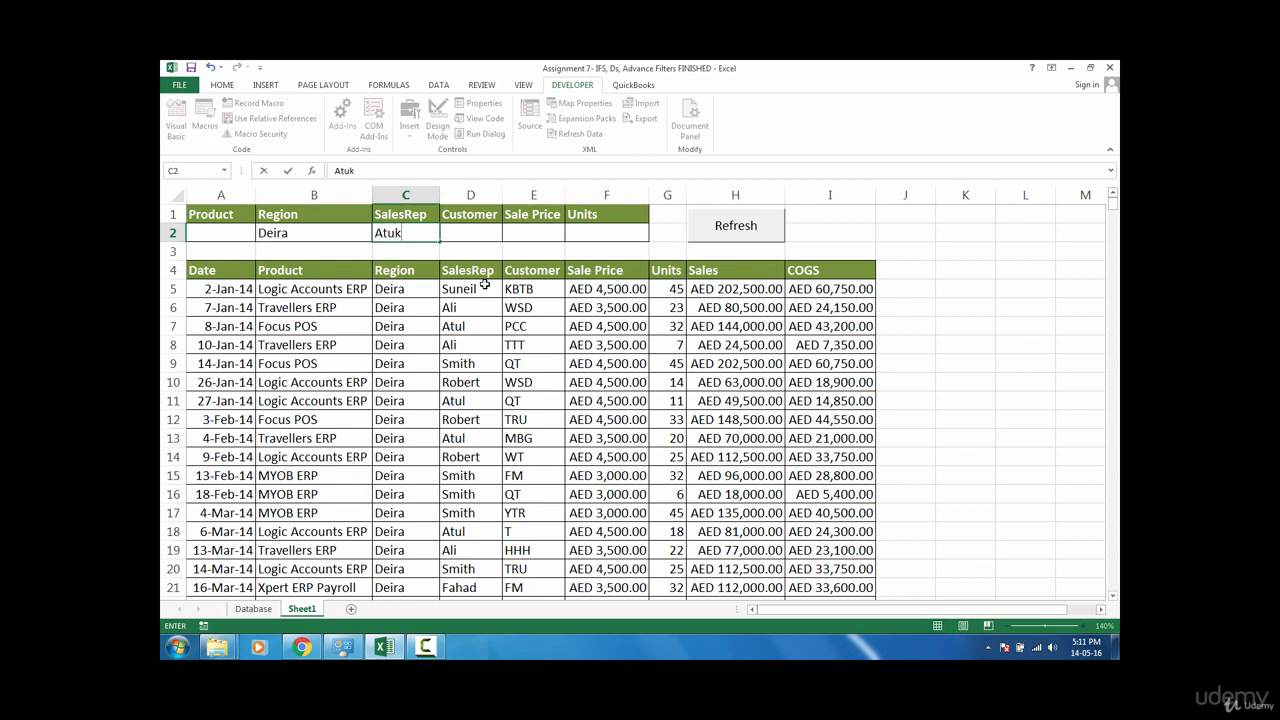
key(BackSpace)
text(l)
key(Return)
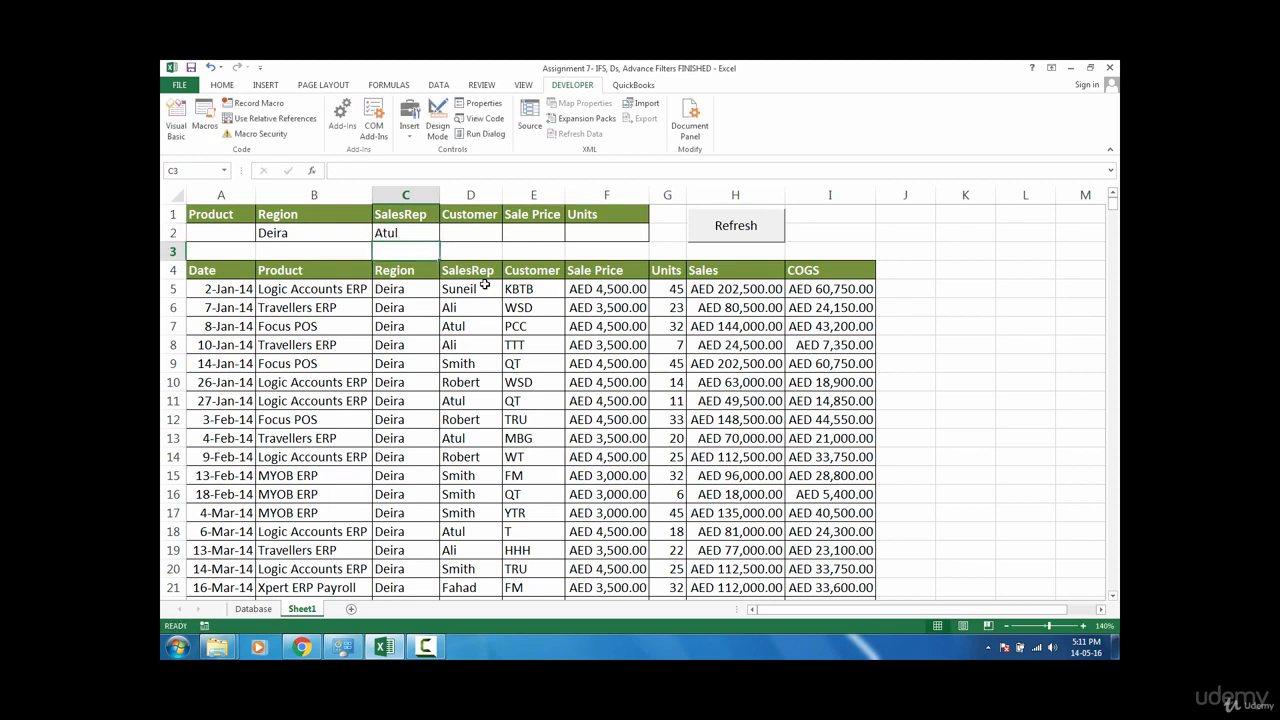
click(736, 230)
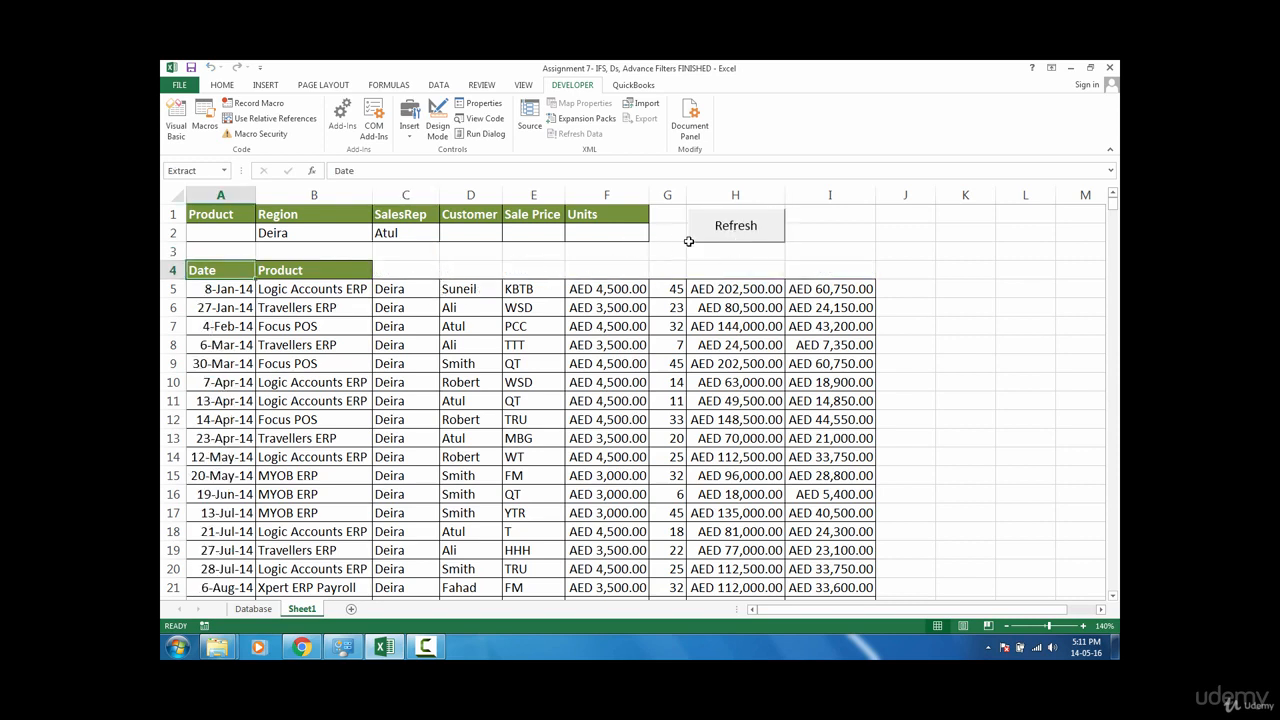
click(726, 230)
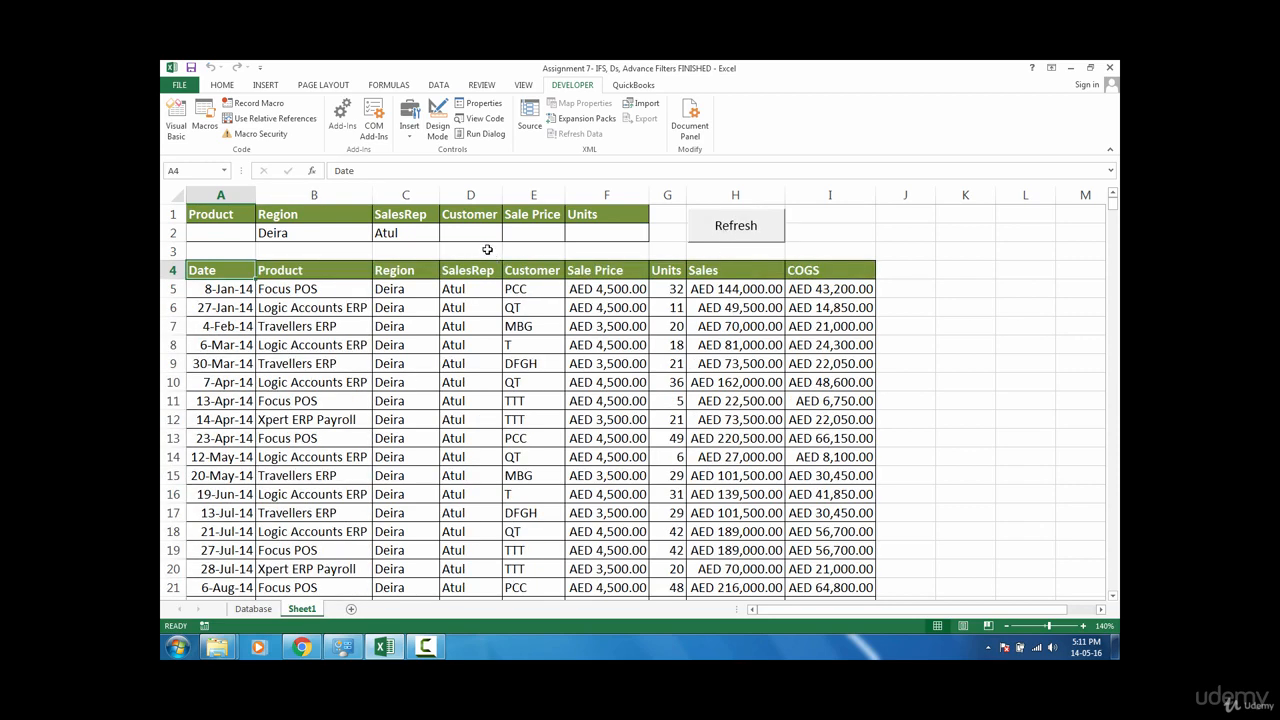
Step: Change the SalesRep criterion in C2 to smith and run the Refresh button again
click(418, 233)
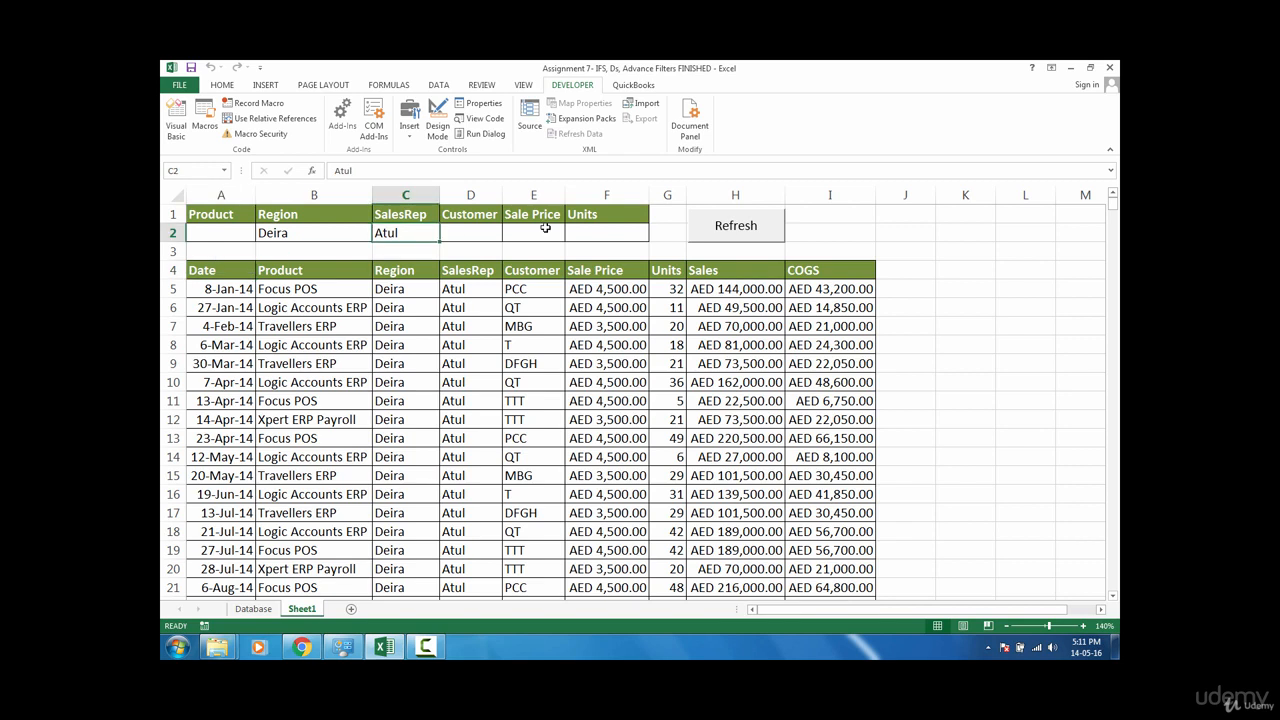
text(smith)
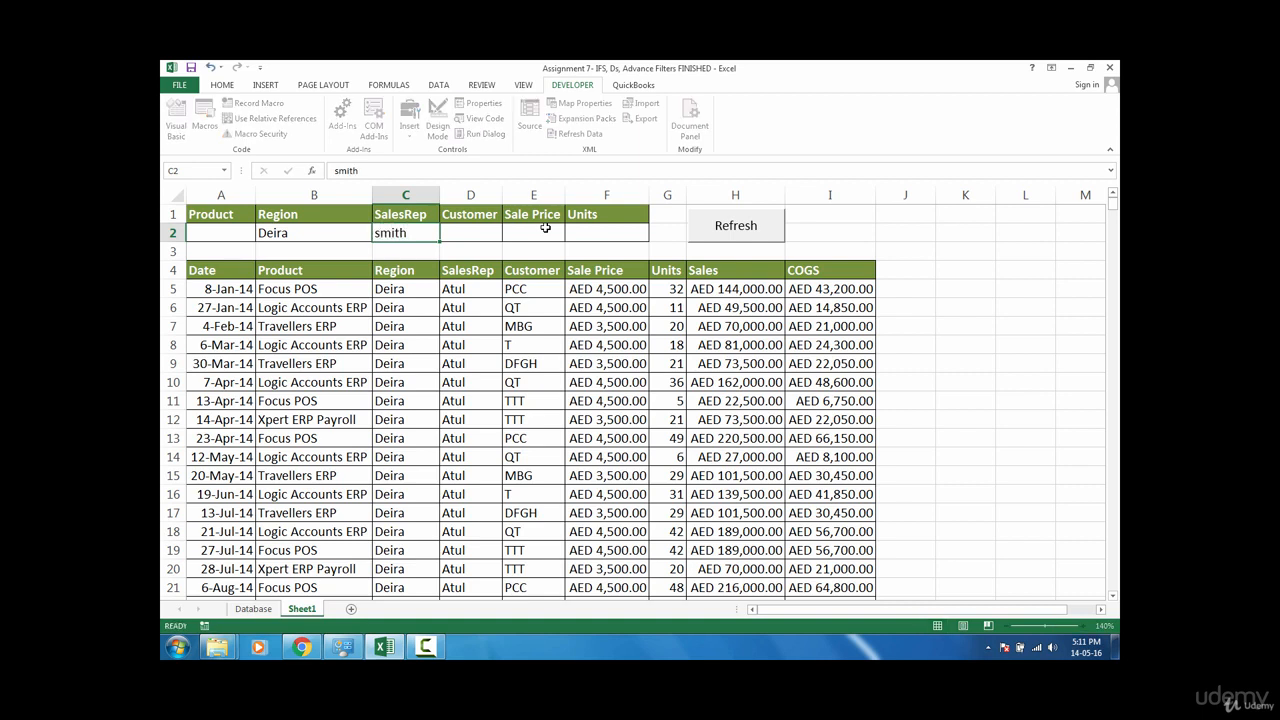
key(Return)
click(755, 234)
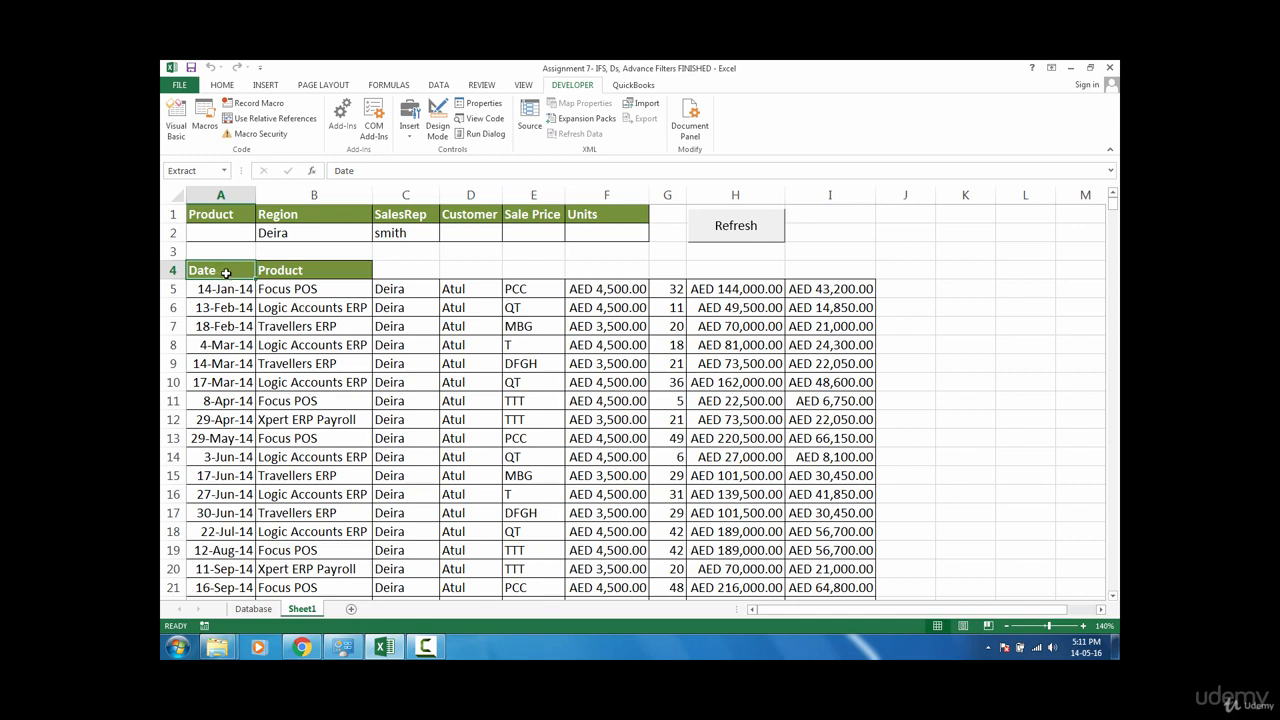
click(743, 226)
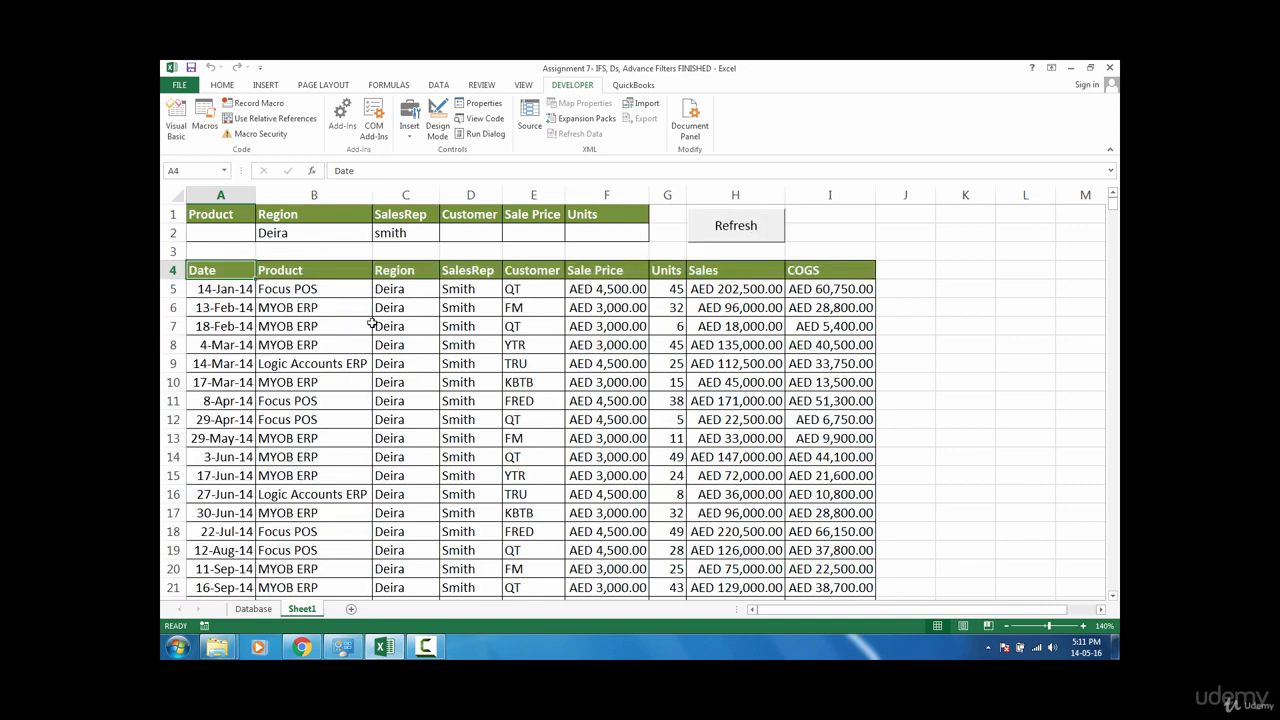
click(426, 251)
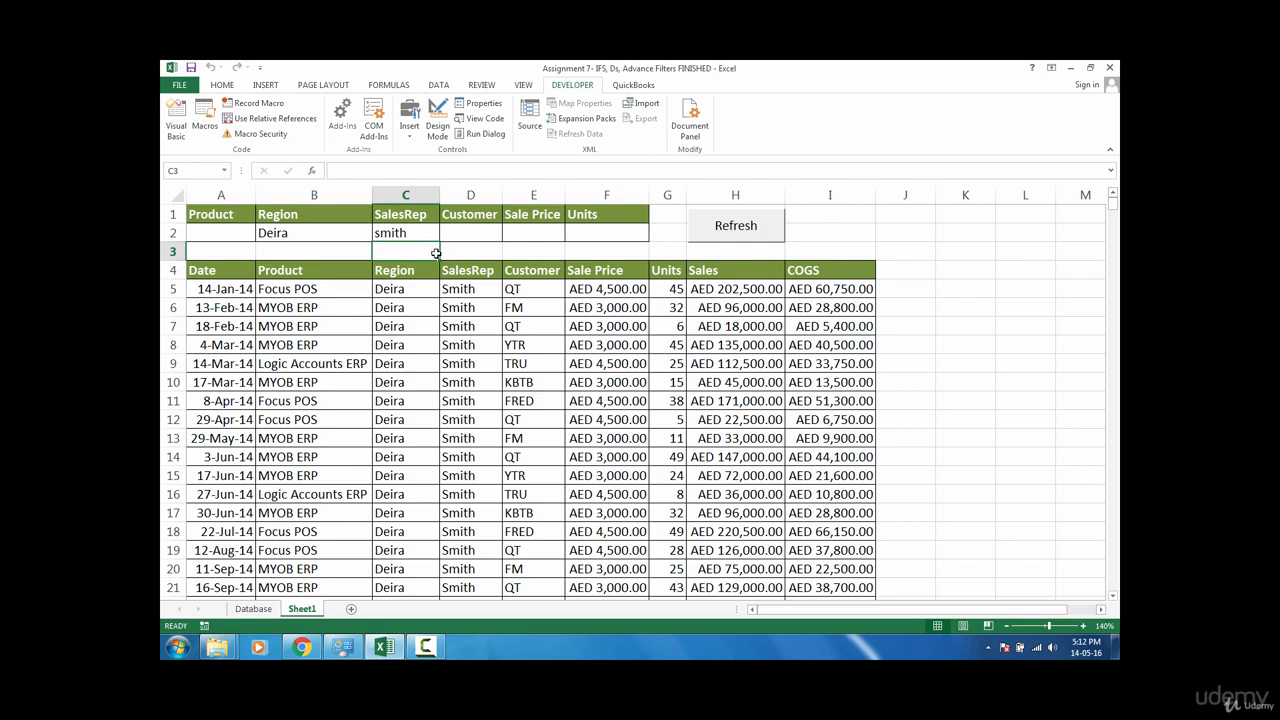
click(205, 271)
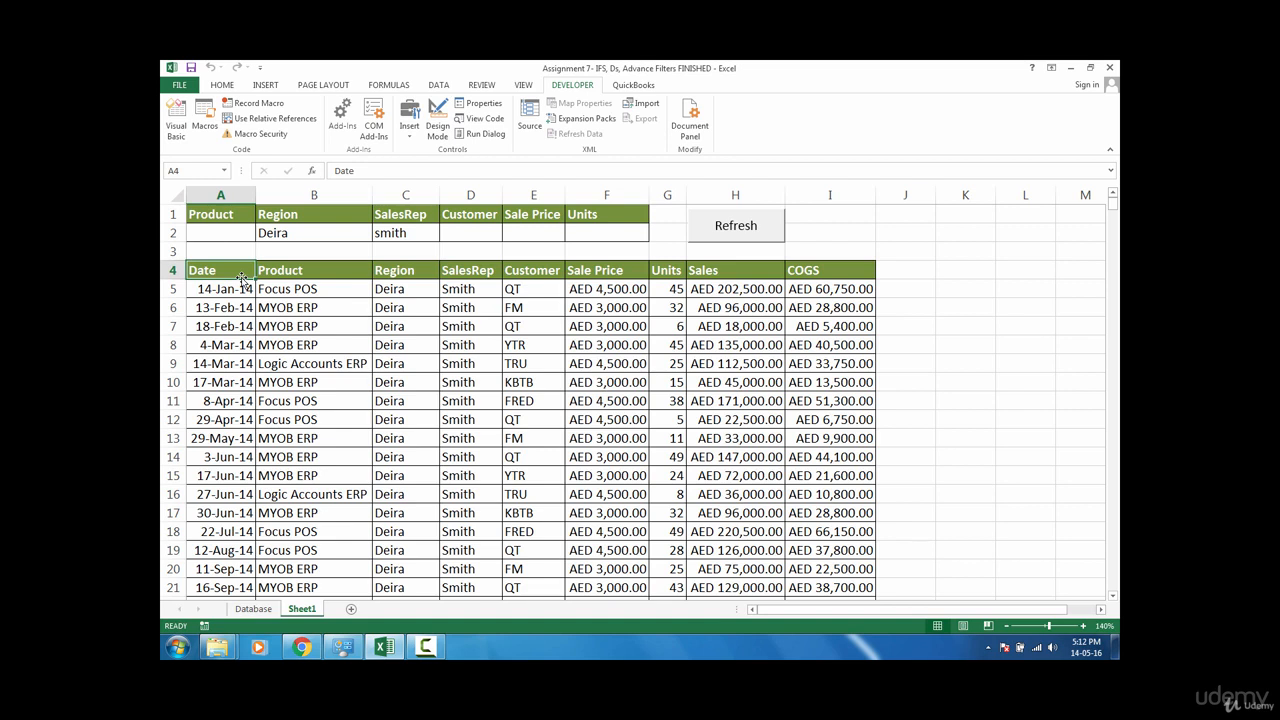
click(395, 253)
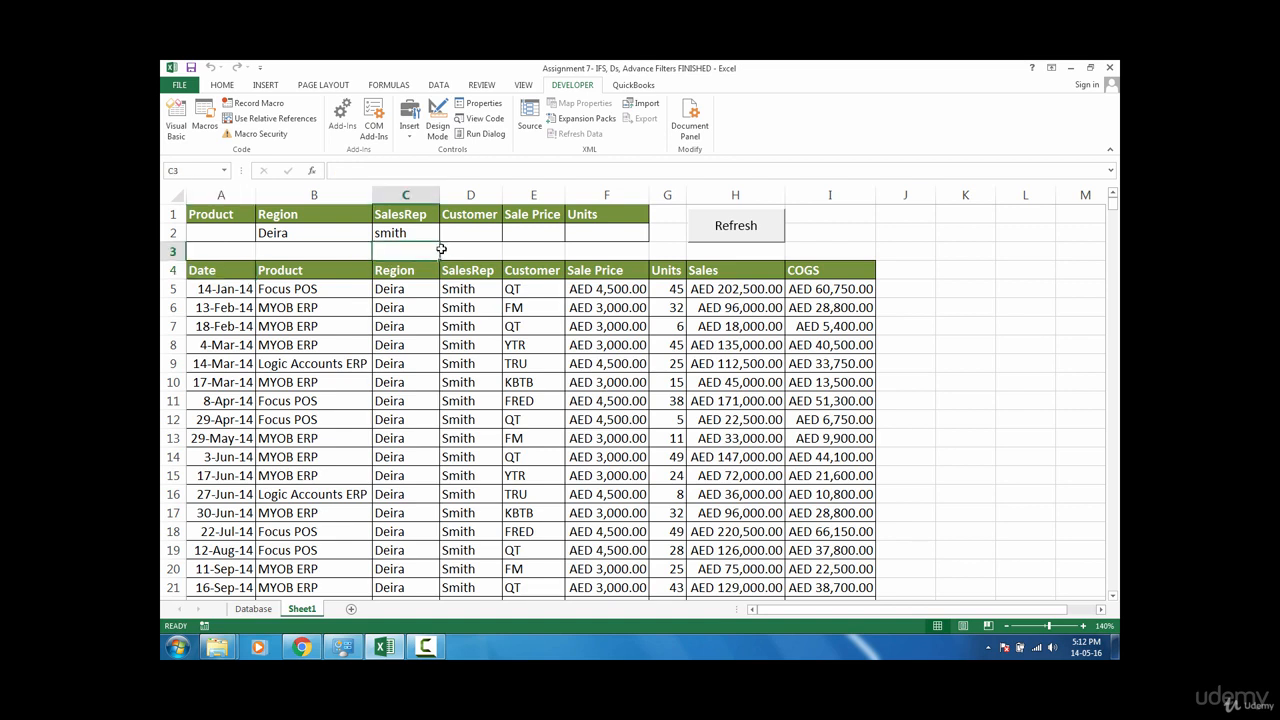
Step: Open the Refresh macro for editing and add Range("a4").Select as its first line
click(207, 270)
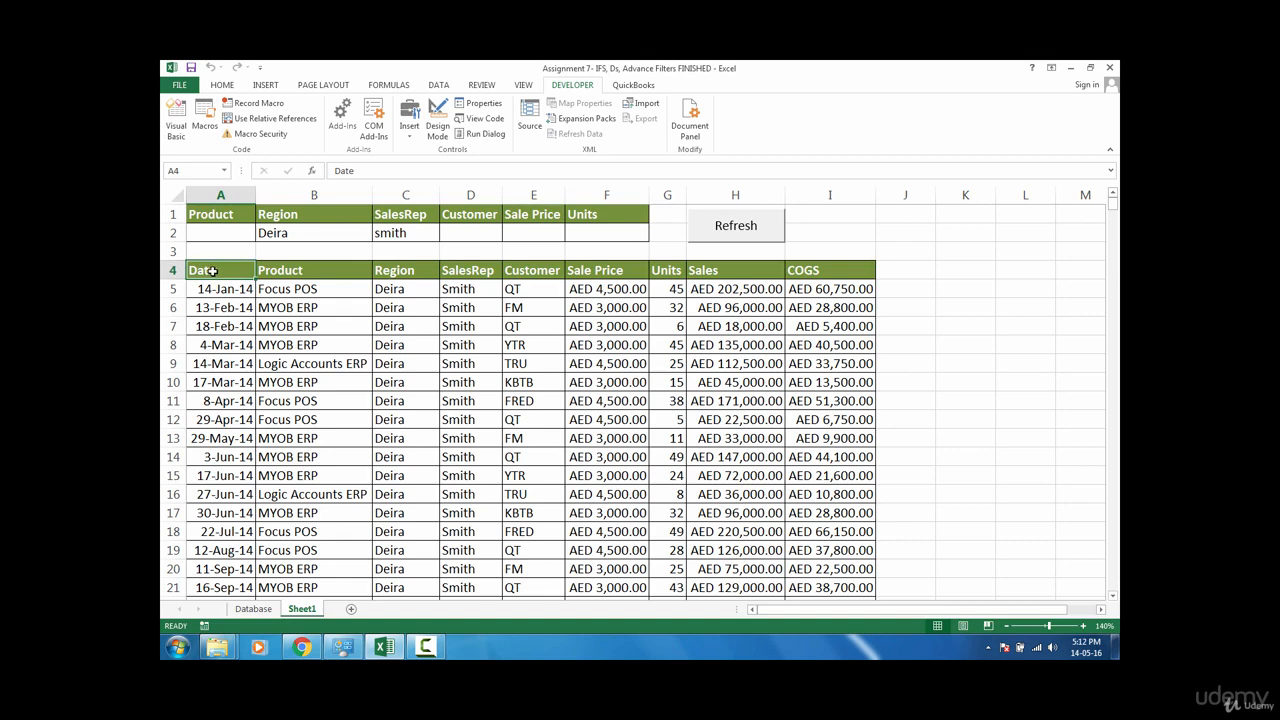
click(204, 118)
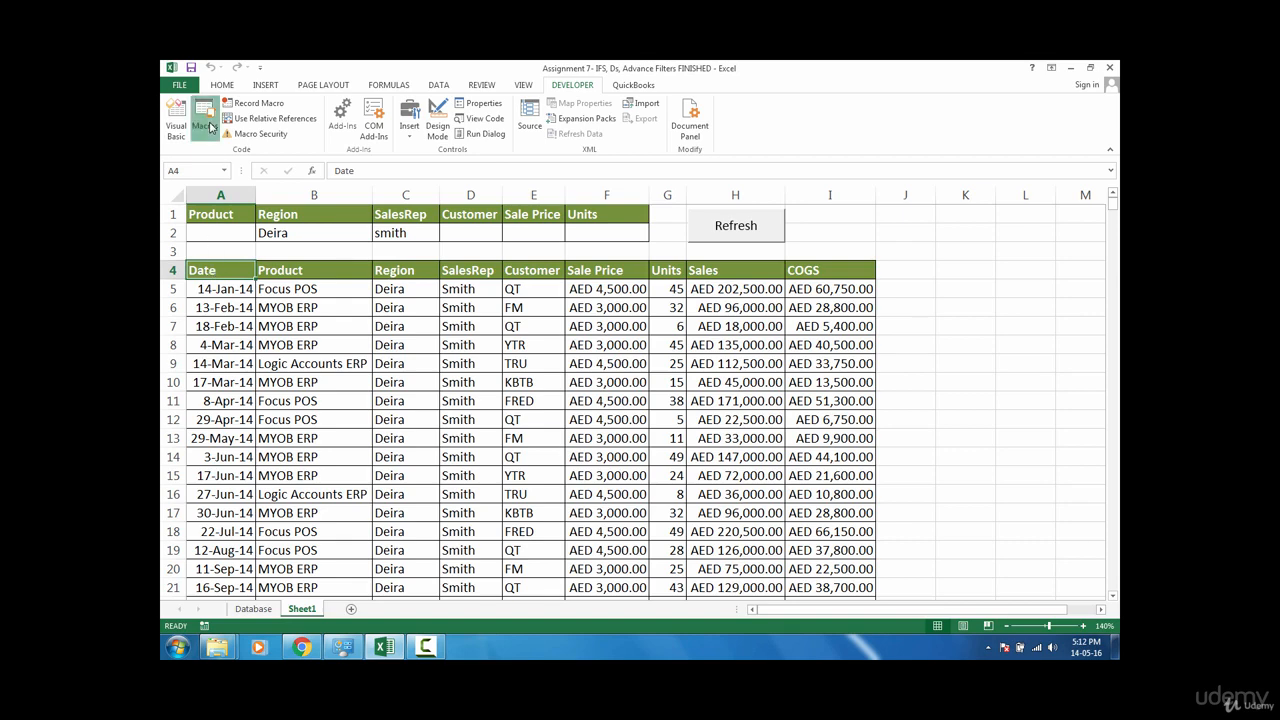
click(834, 294)
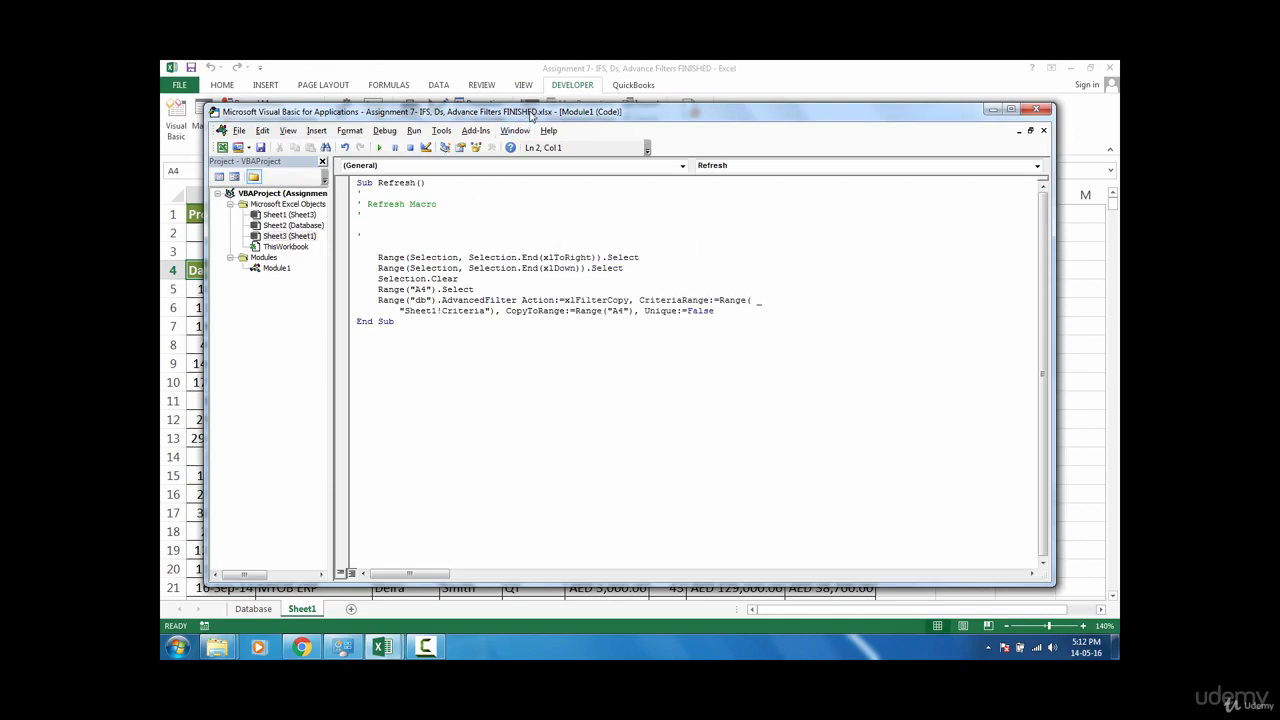
drag(530, 112, 830, 130)
click(696, 262)
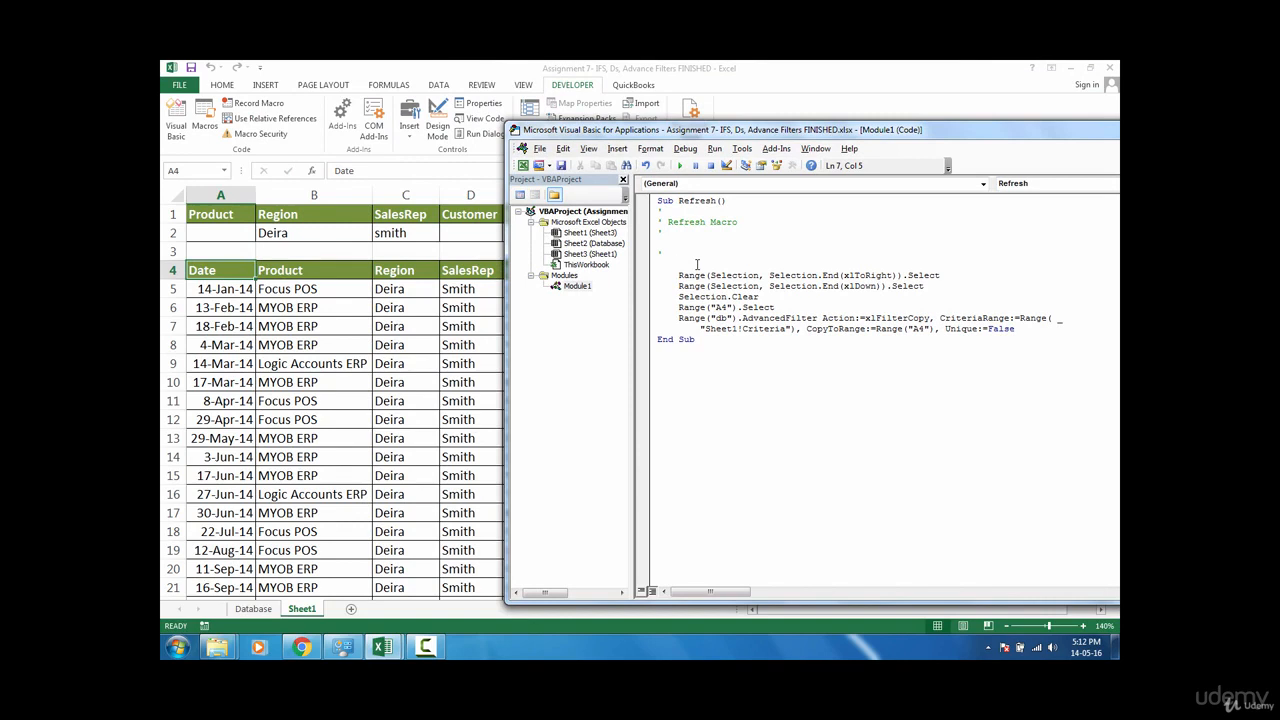
text(range(")
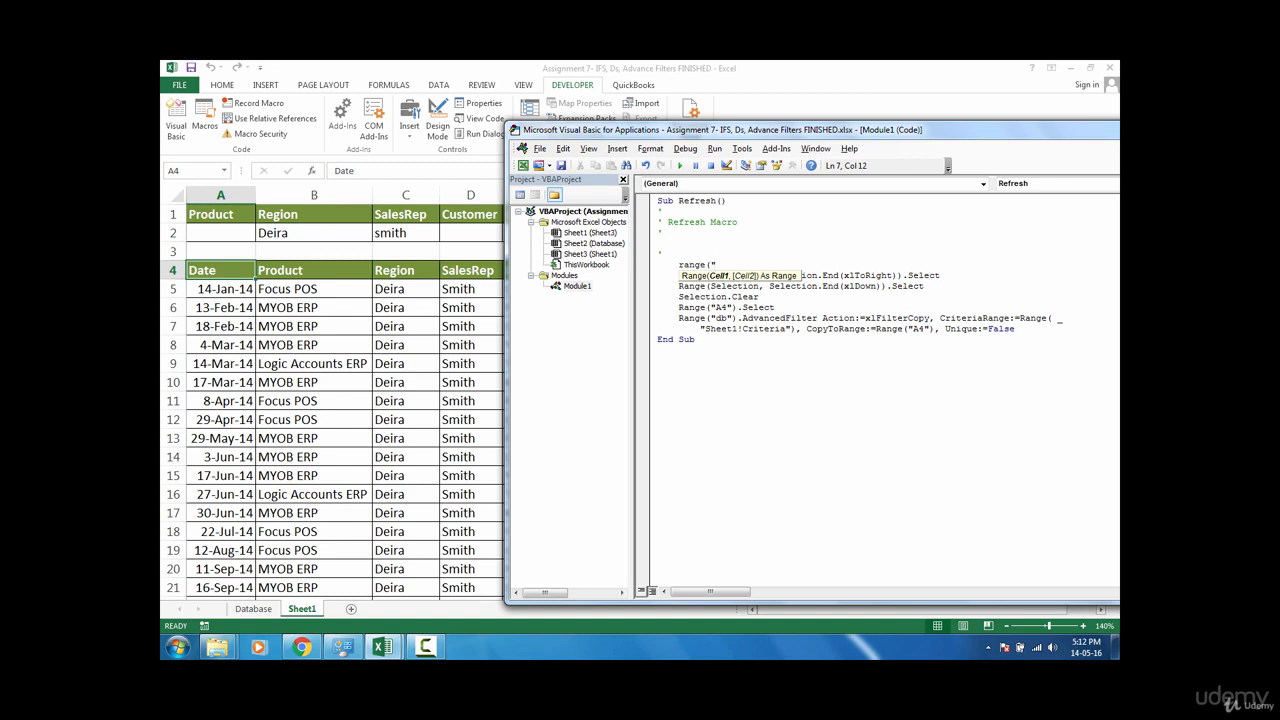
text(a4").sell)
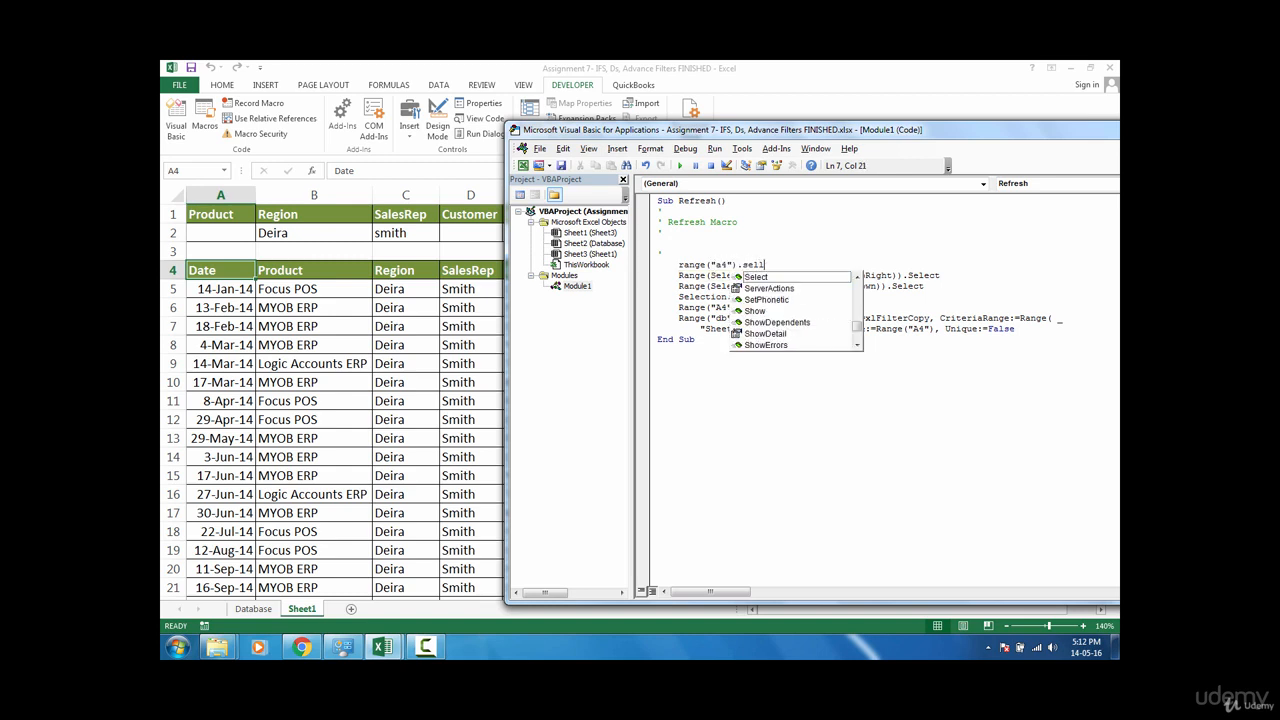
key(Tab)
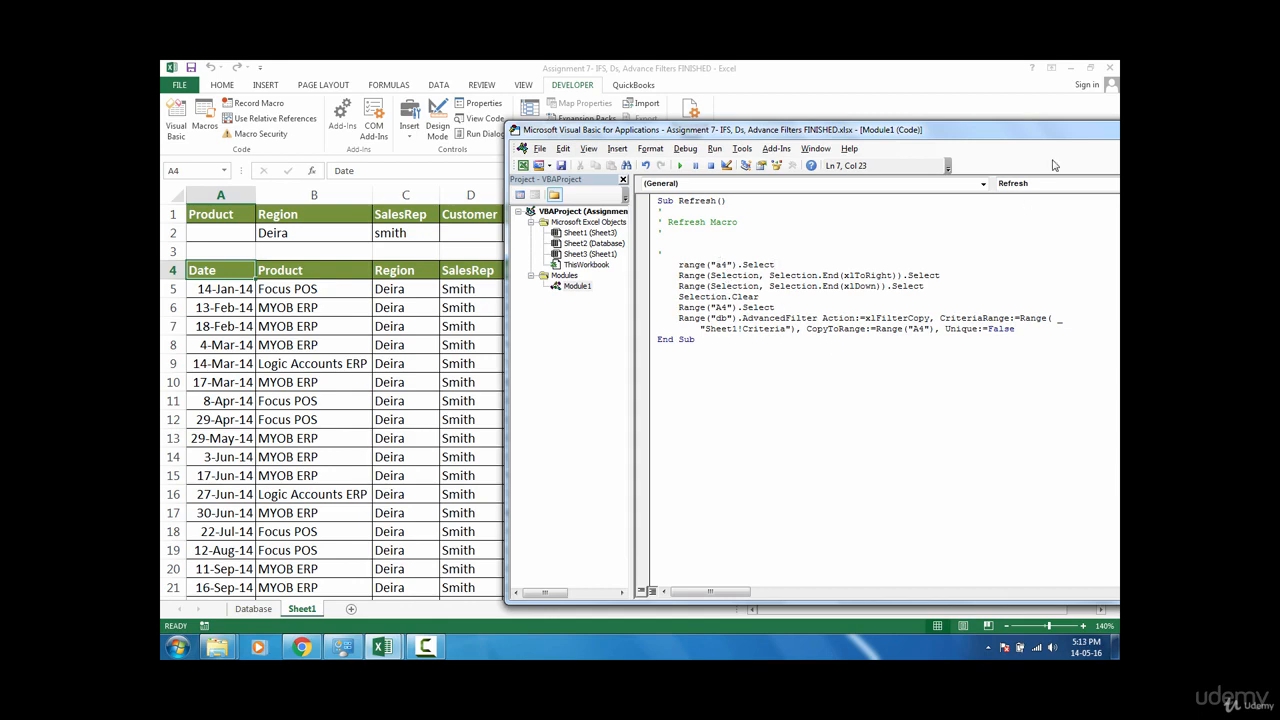
Step: Clear all extracted records on Sheet1 from A4 across and down
drag(1066, 139, 1004, 144)
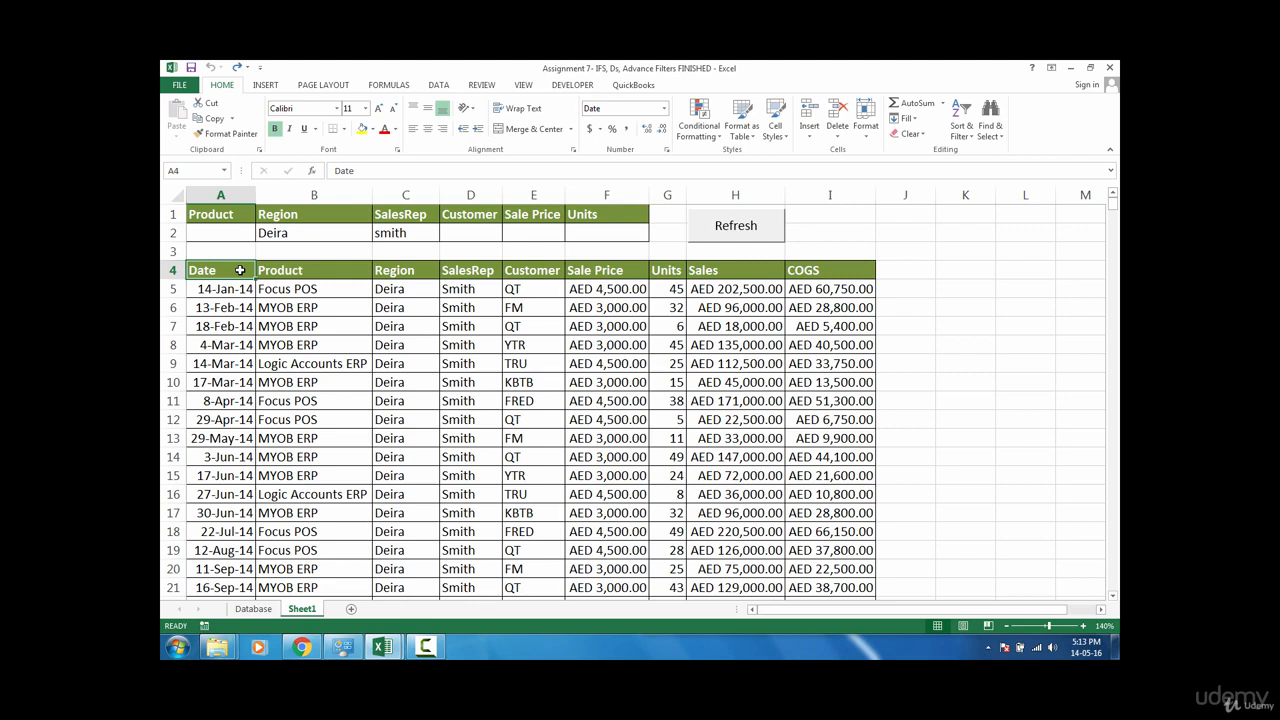
key(ctrl+shift+Right)
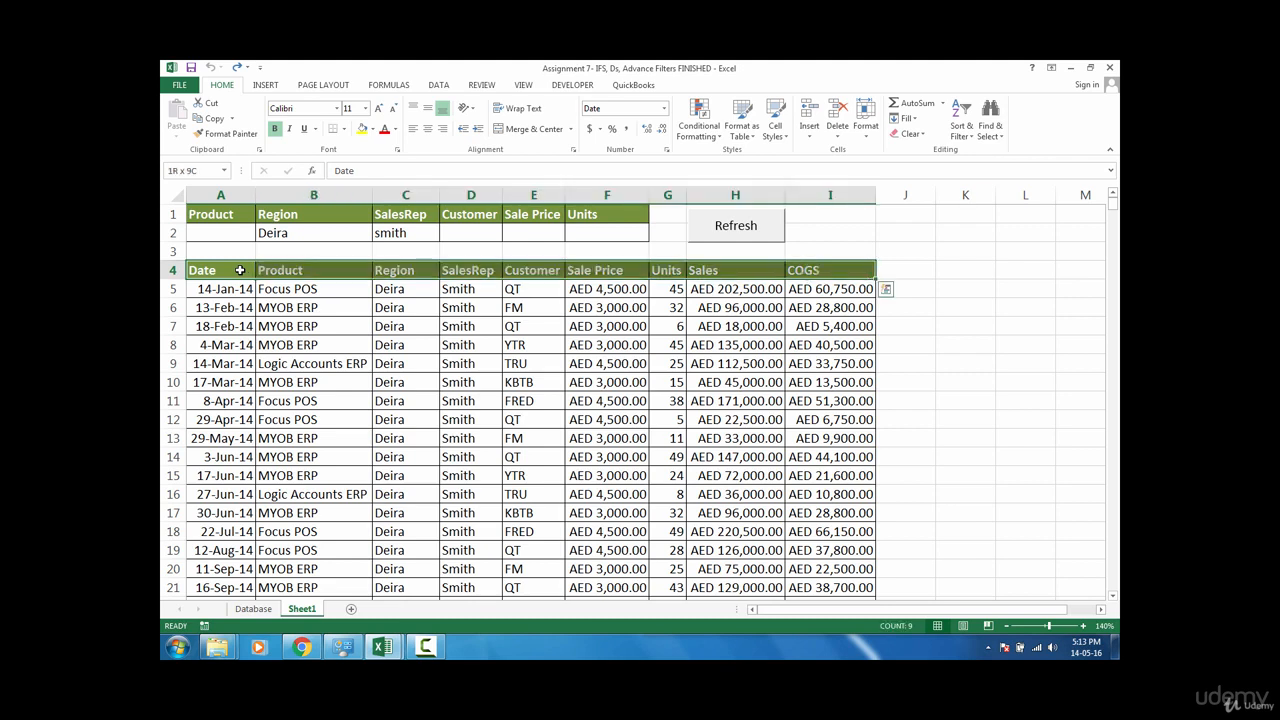
key(ctrl+shift+Down)
key(alt)
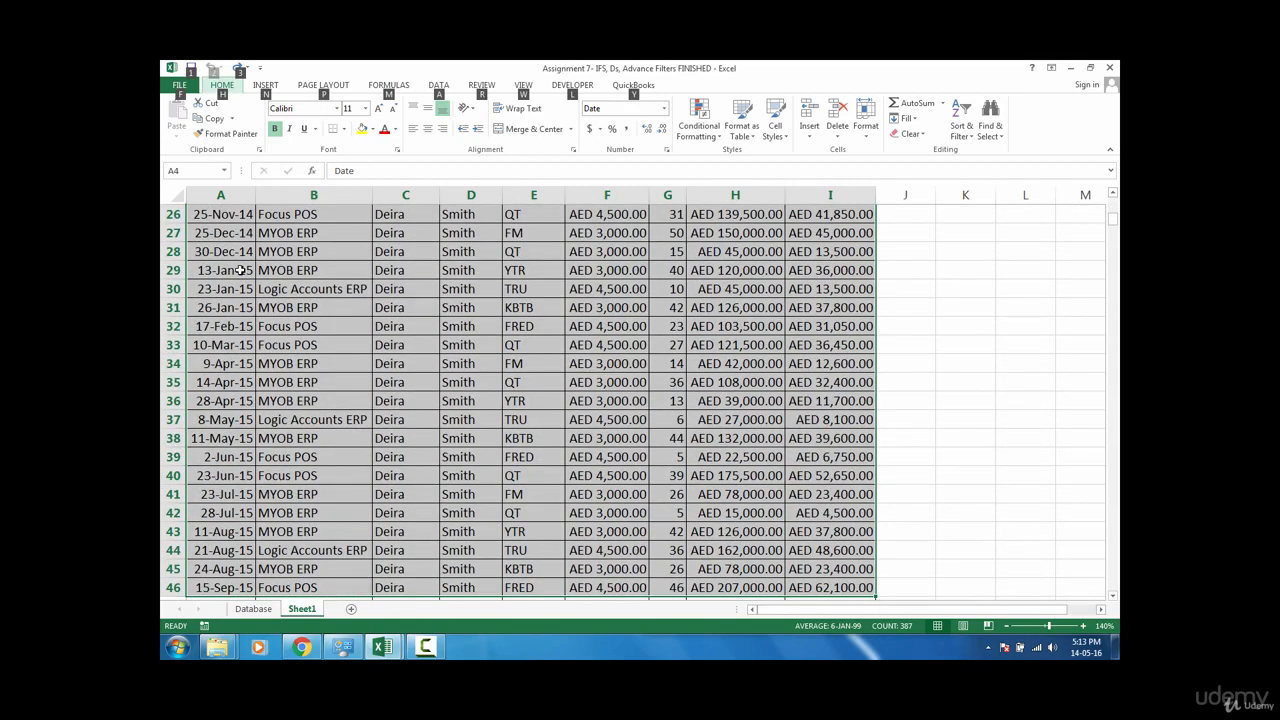
key(h)
key(e)
key(a)
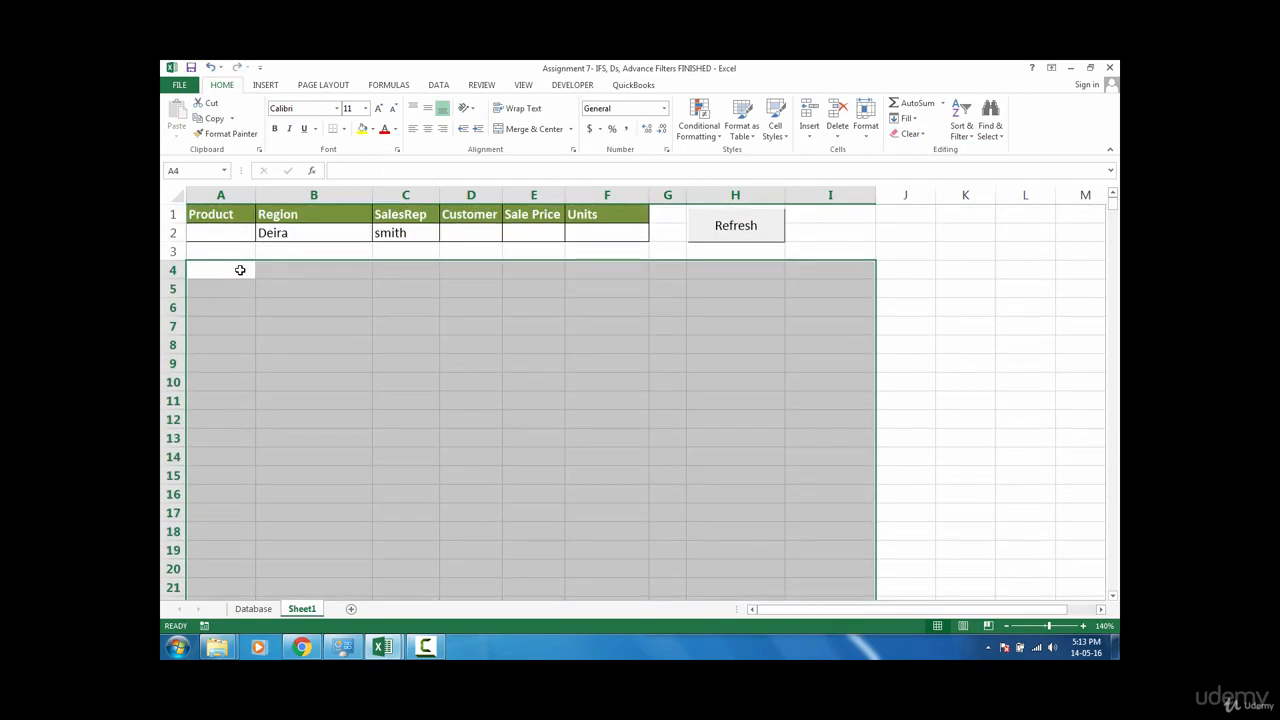
click(228, 271)
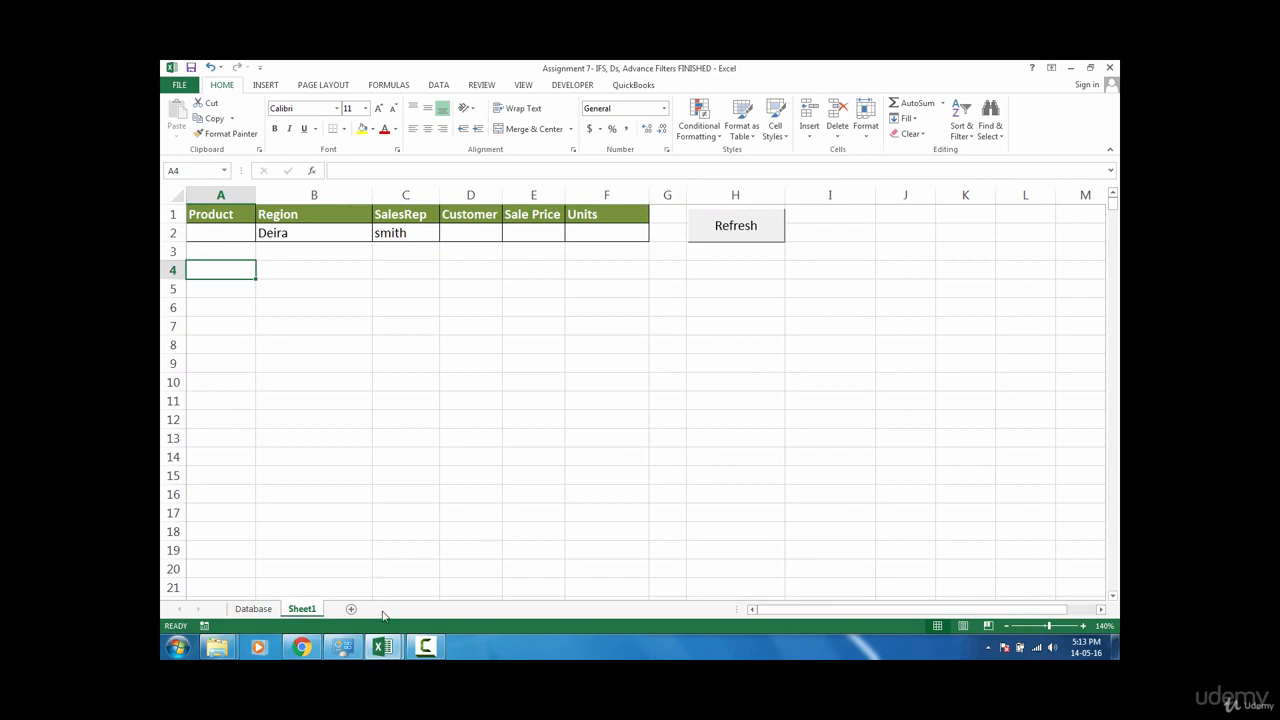
Step: Place the Visual Basic editor beside the worksheet, start stepping through the Refresh macro, then reset execution
click(386, 651)
click(456, 575)
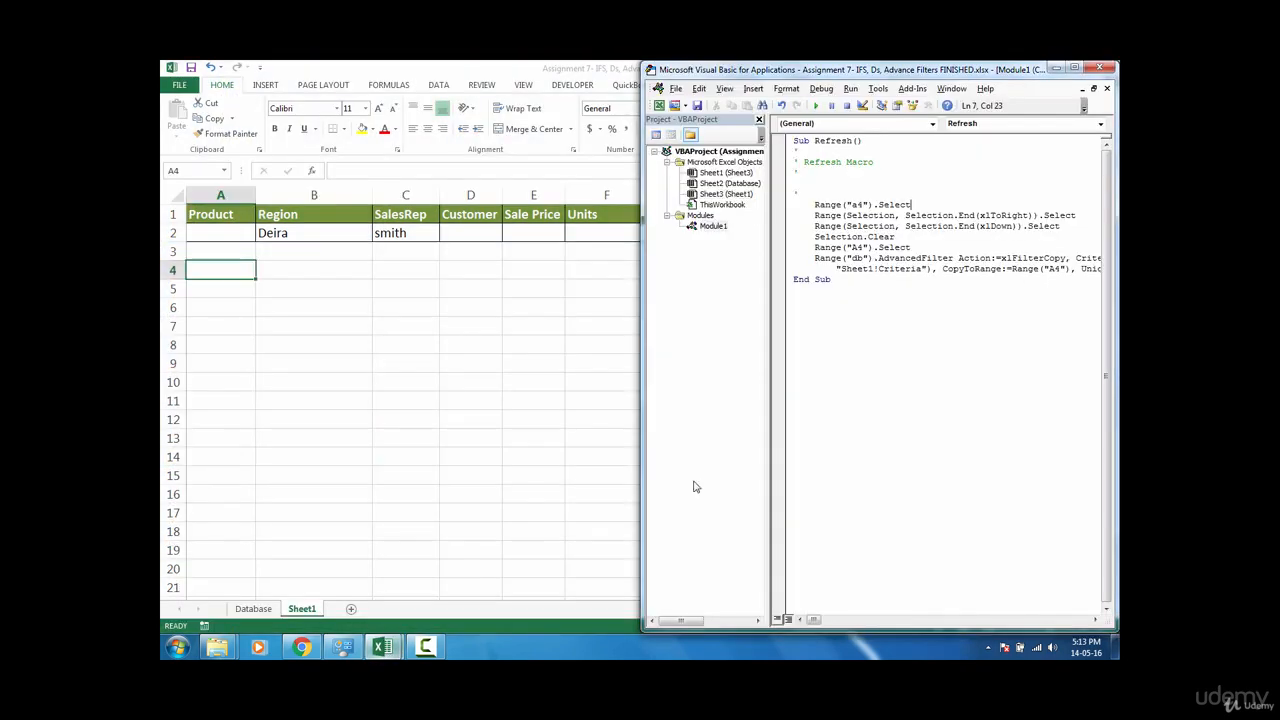
drag(988, 66, 1000, 67)
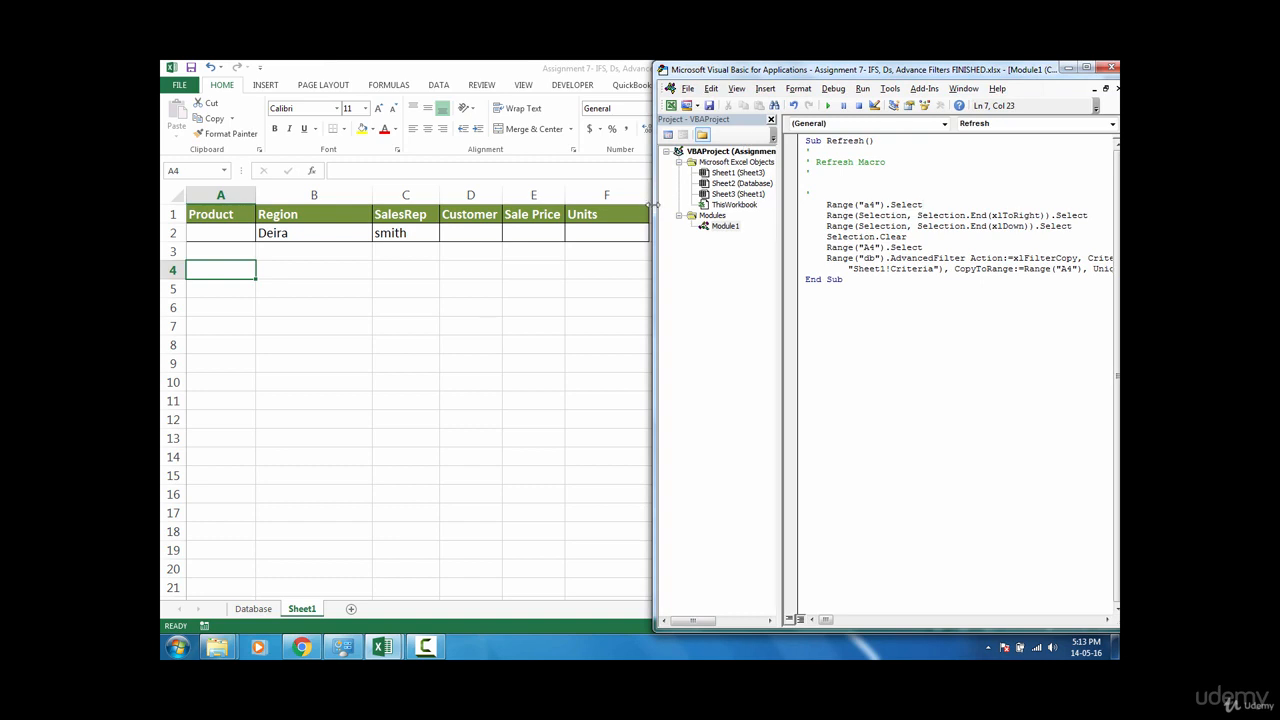
drag(653, 205, 668, 205)
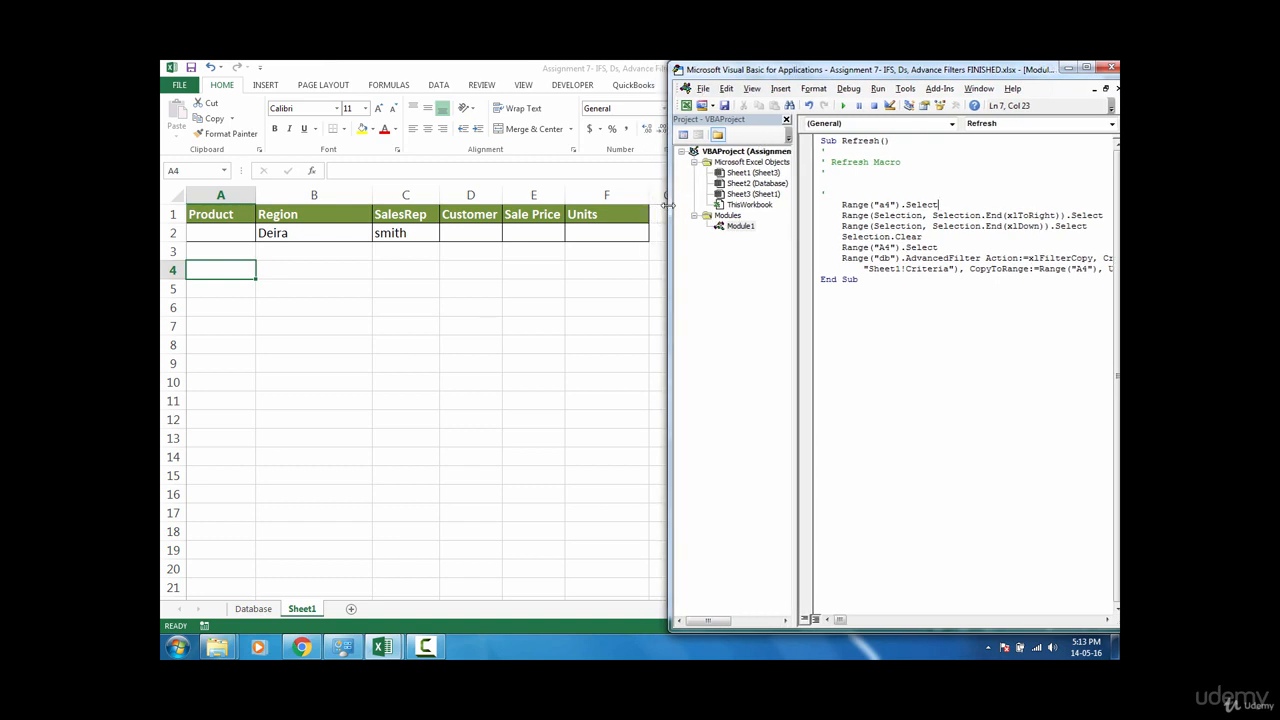
click(860, 204)
key(F5)
key(F8)
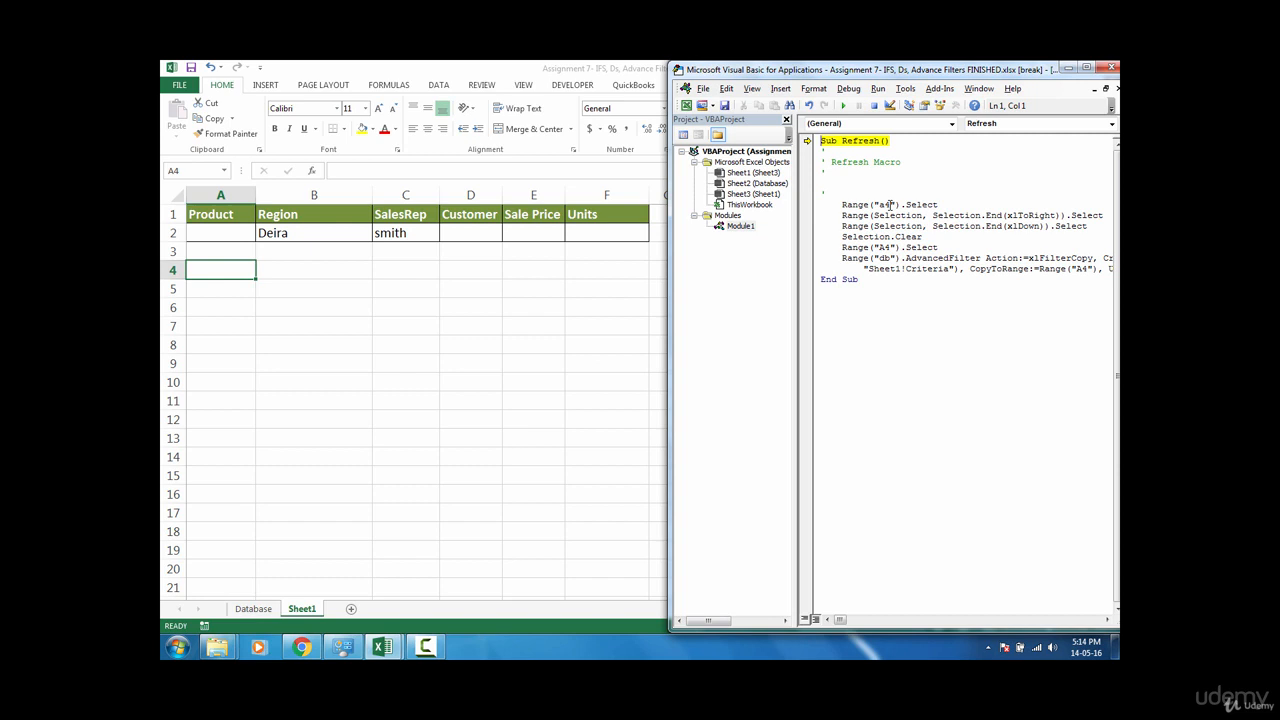
key(F8)
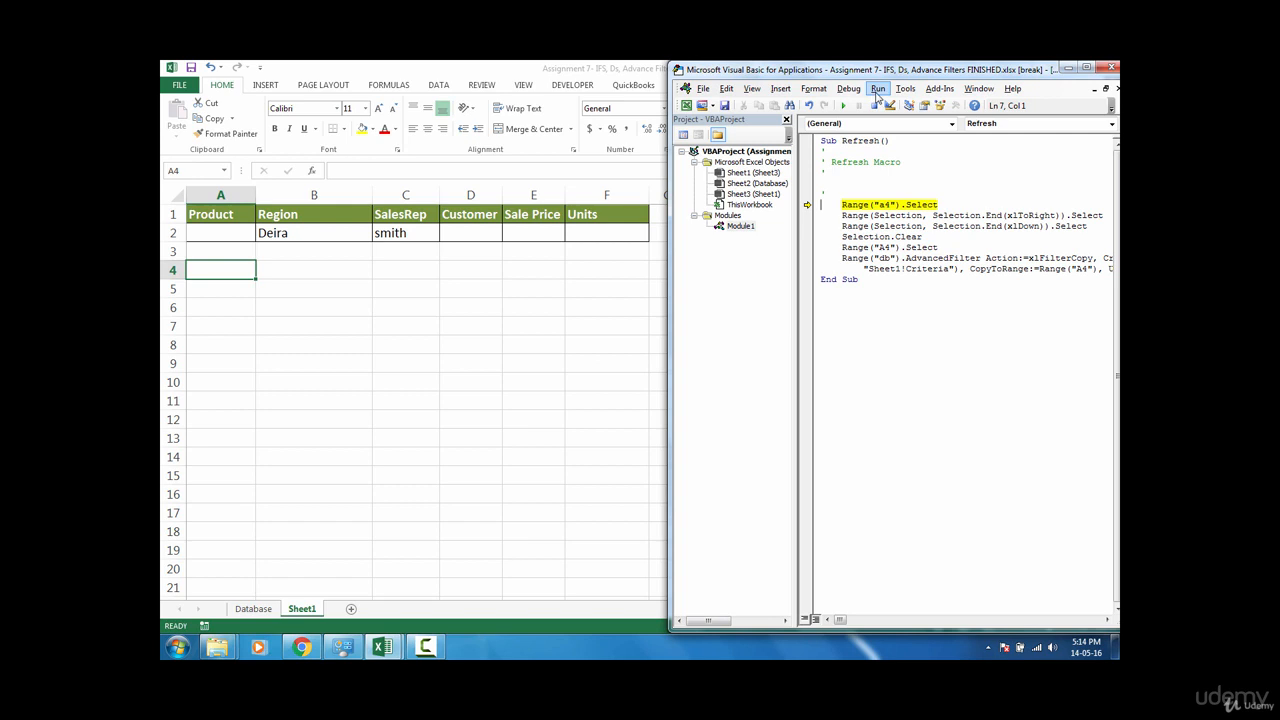
click(878, 92)
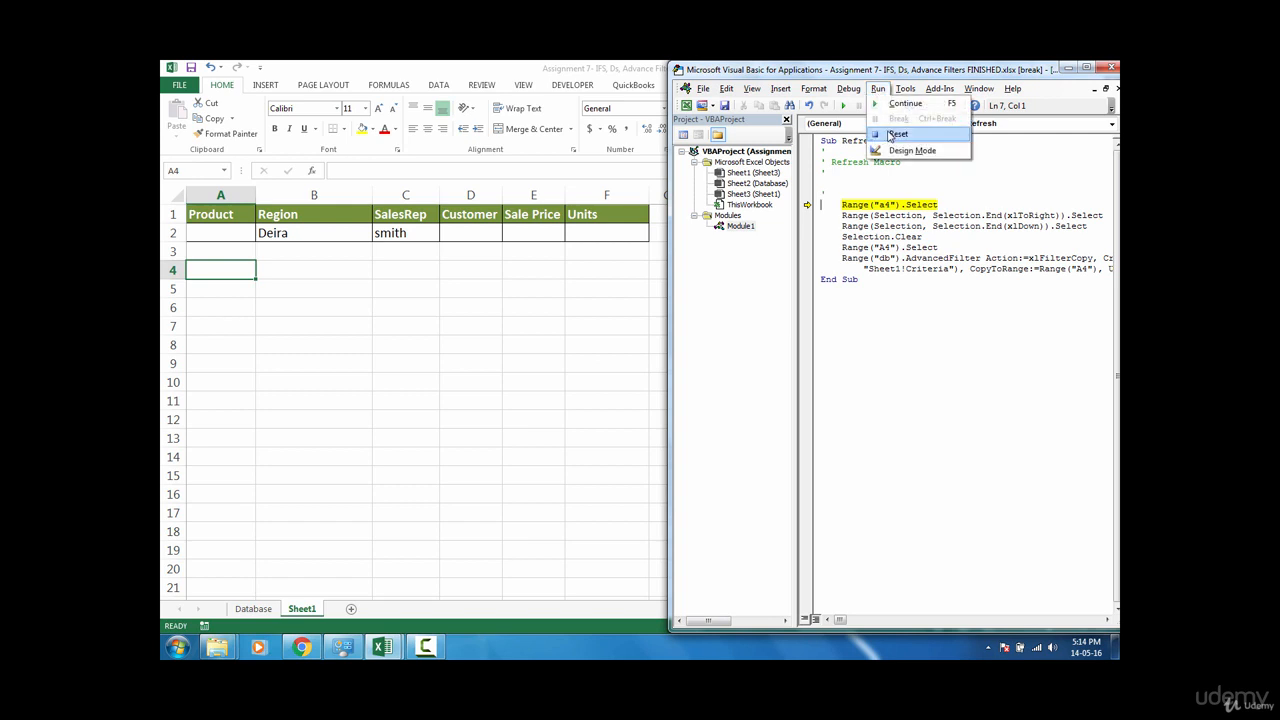
click(891, 134)
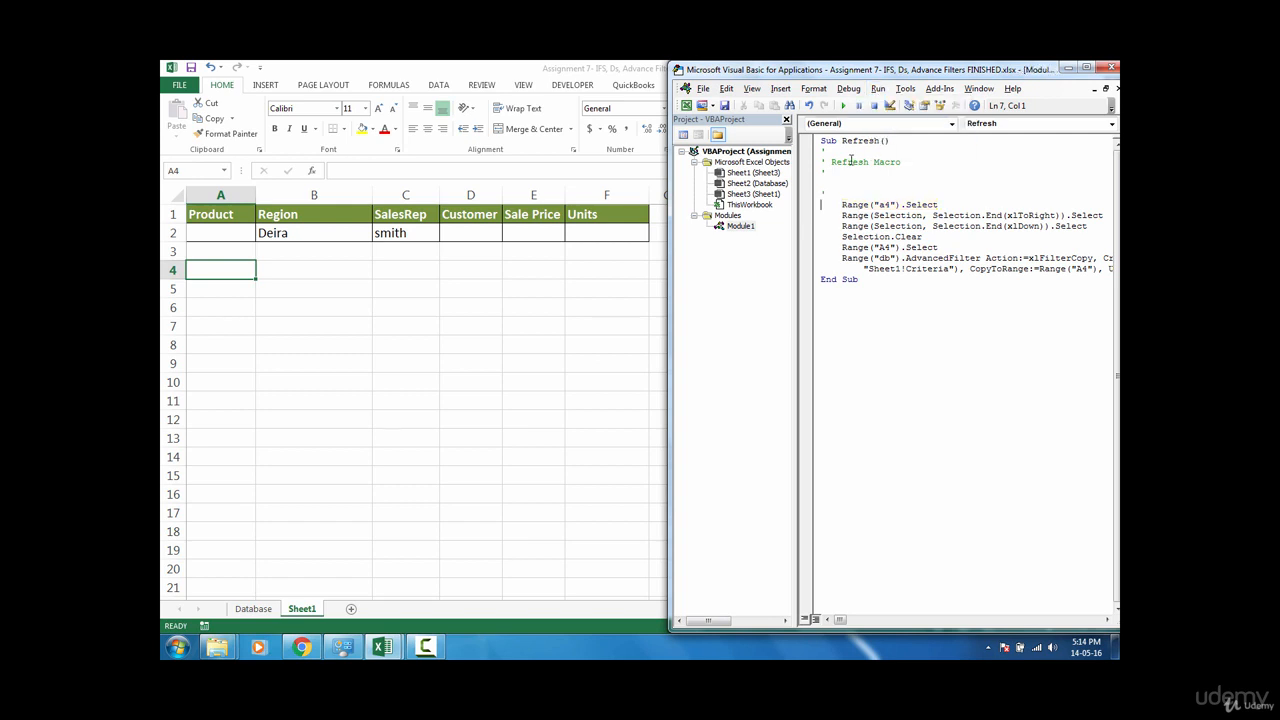
Step: Step through the Refresh macro line by line while watching the worksheet clear and refill the extract range
click(477, 235)
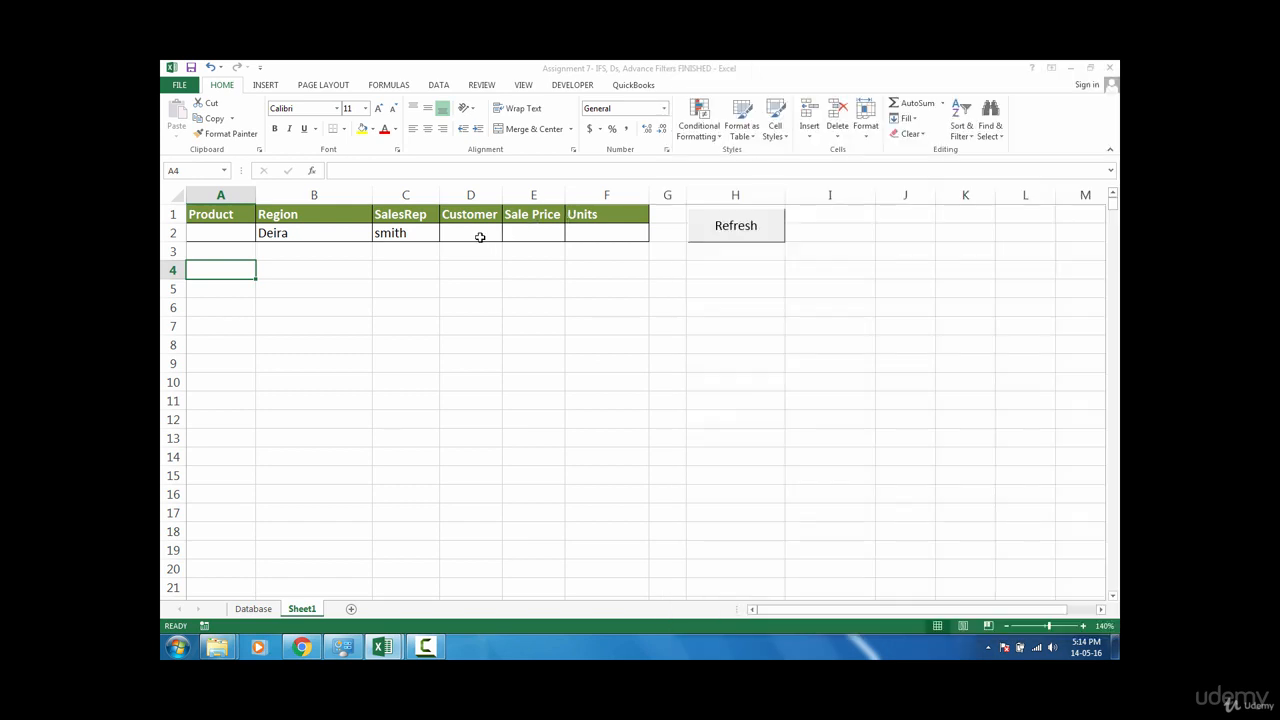
click(382, 648)
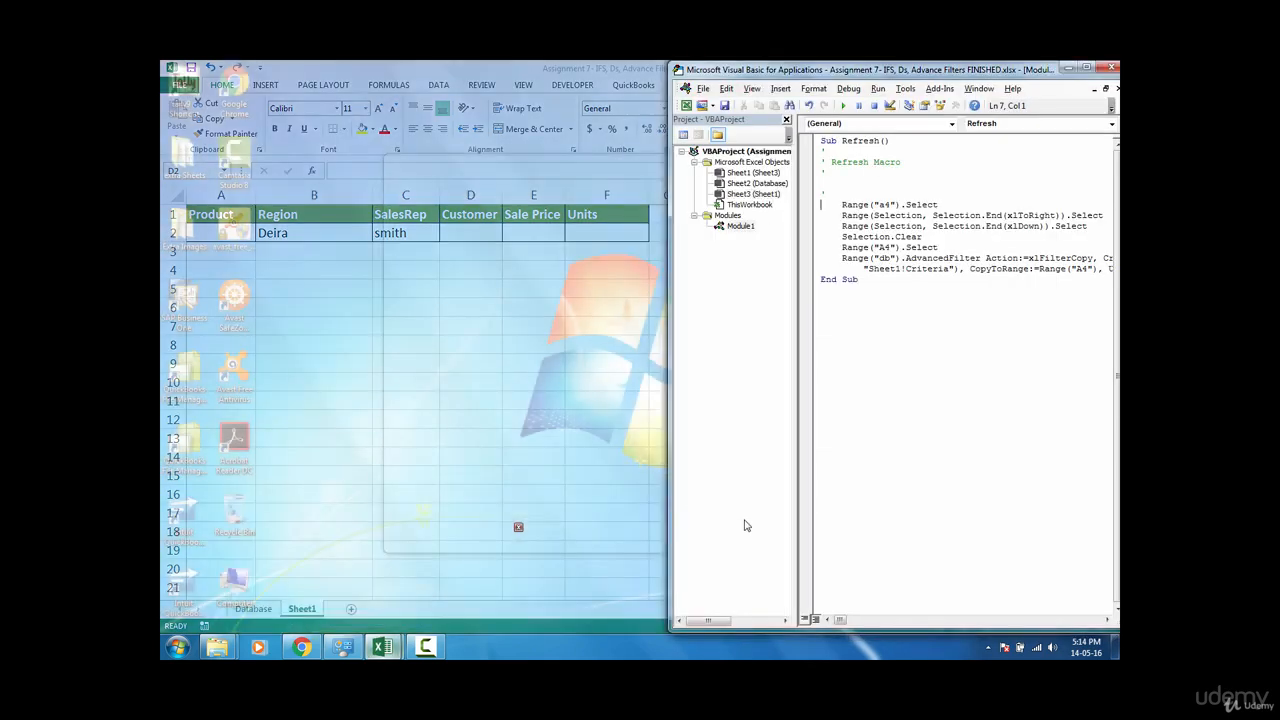
click(451, 594)
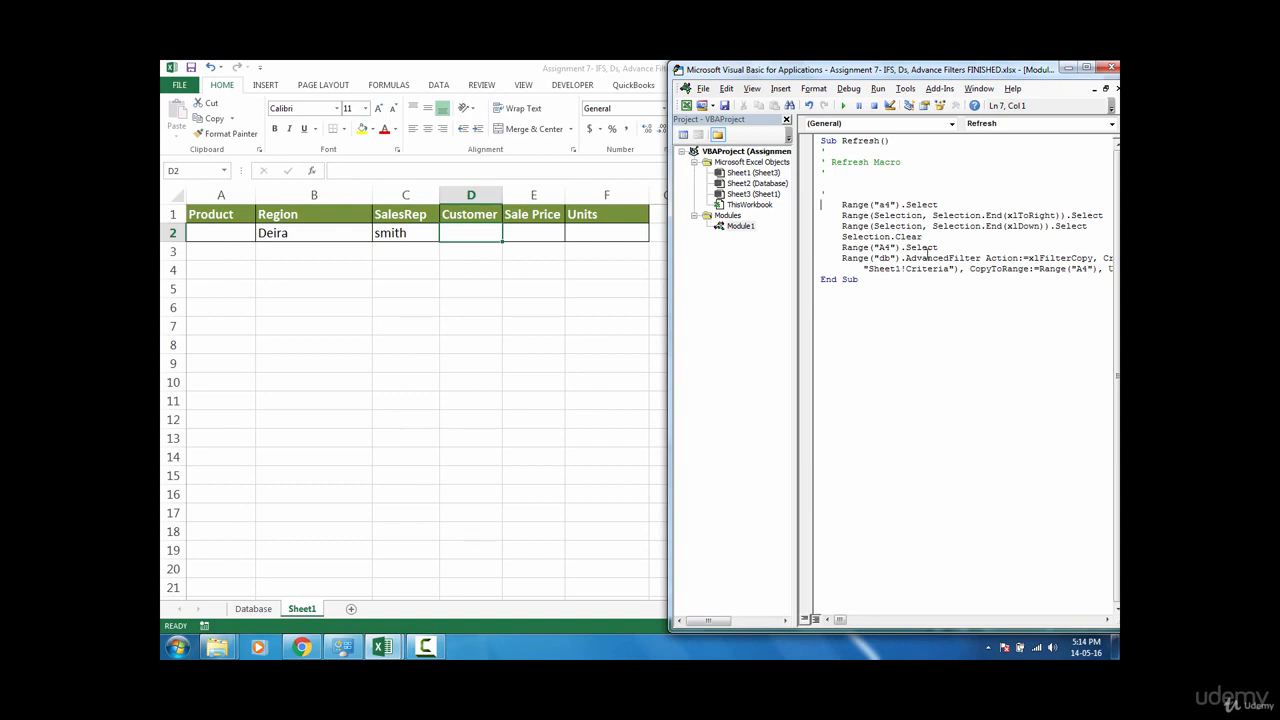
key(F8)
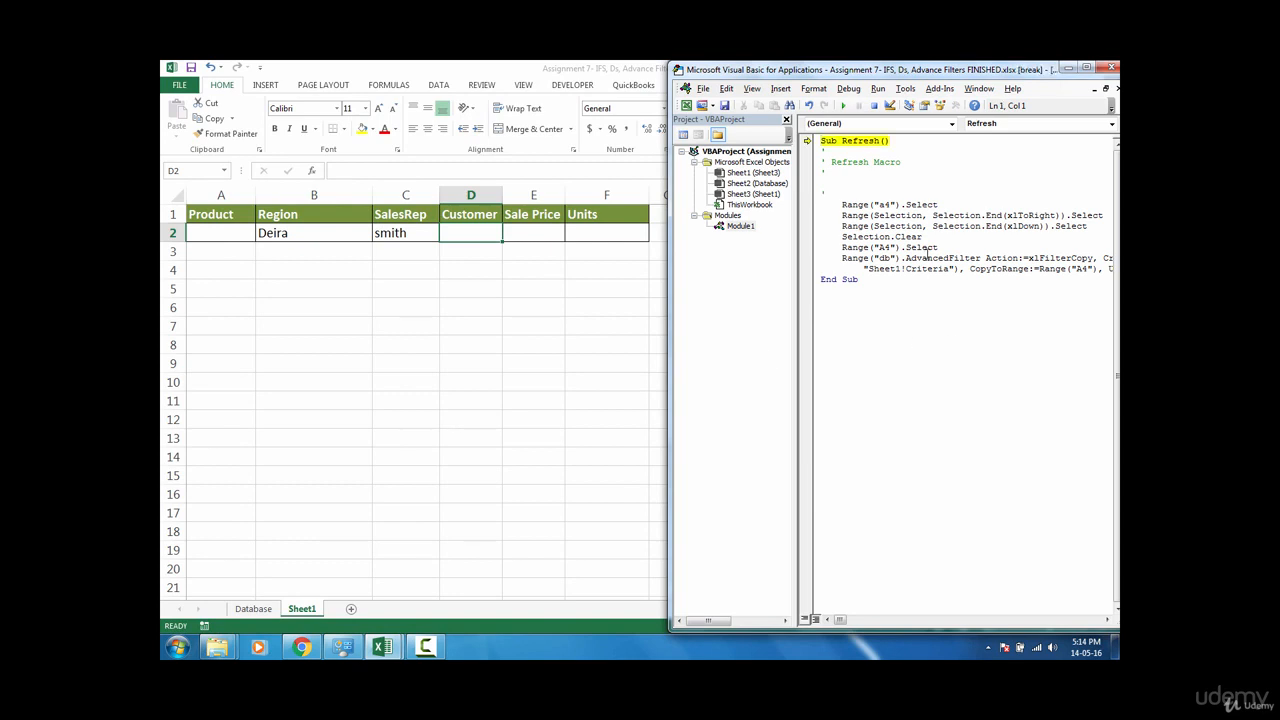
key(F8)
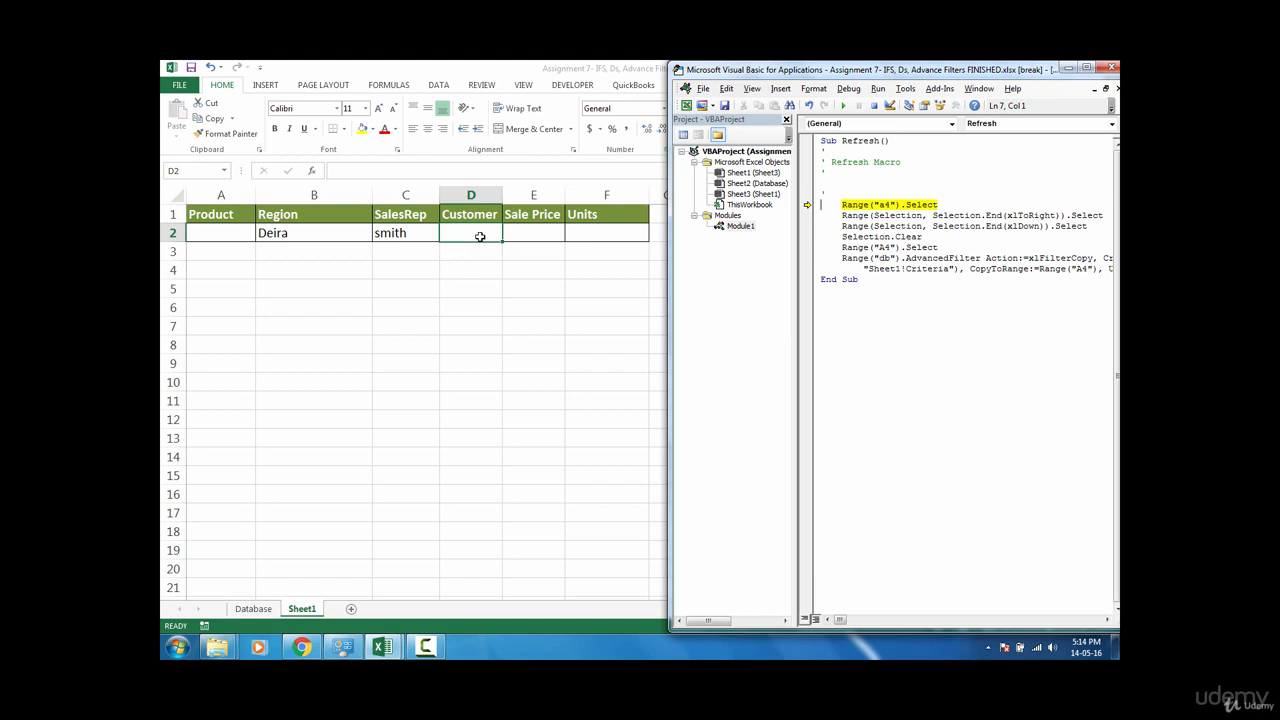
key(F8)
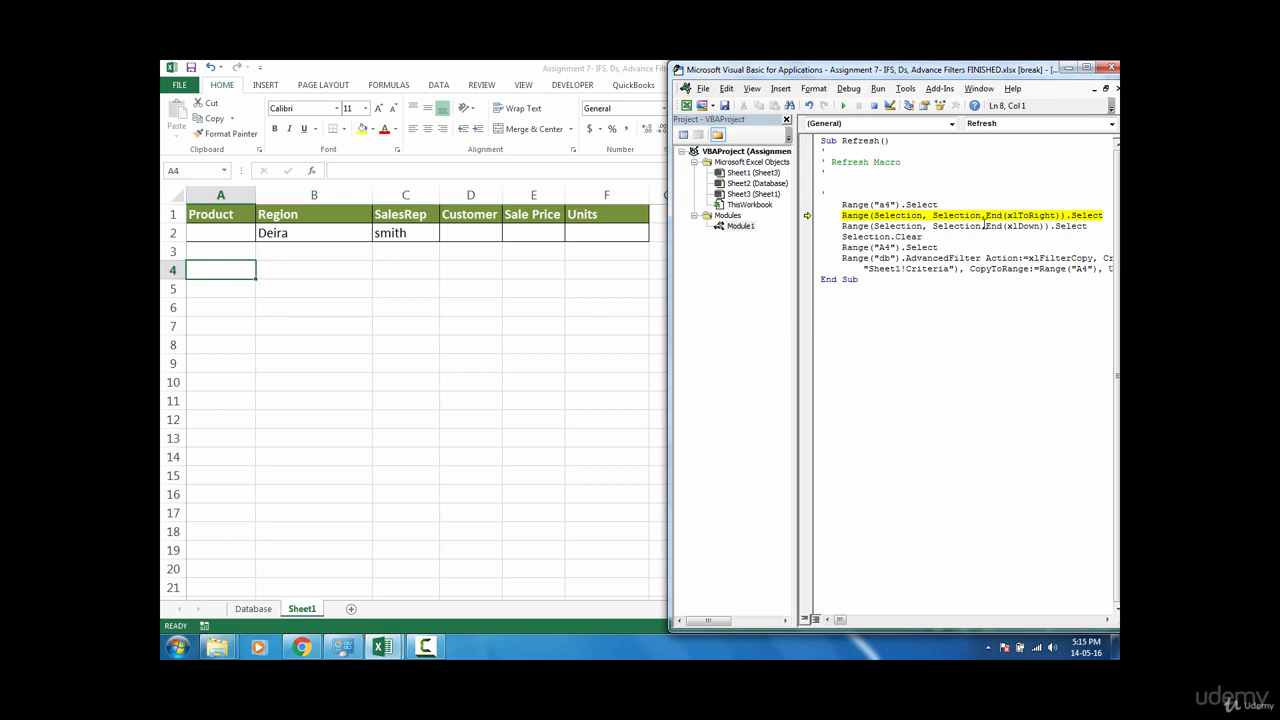
mouse_move(997, 218)
key(F8)
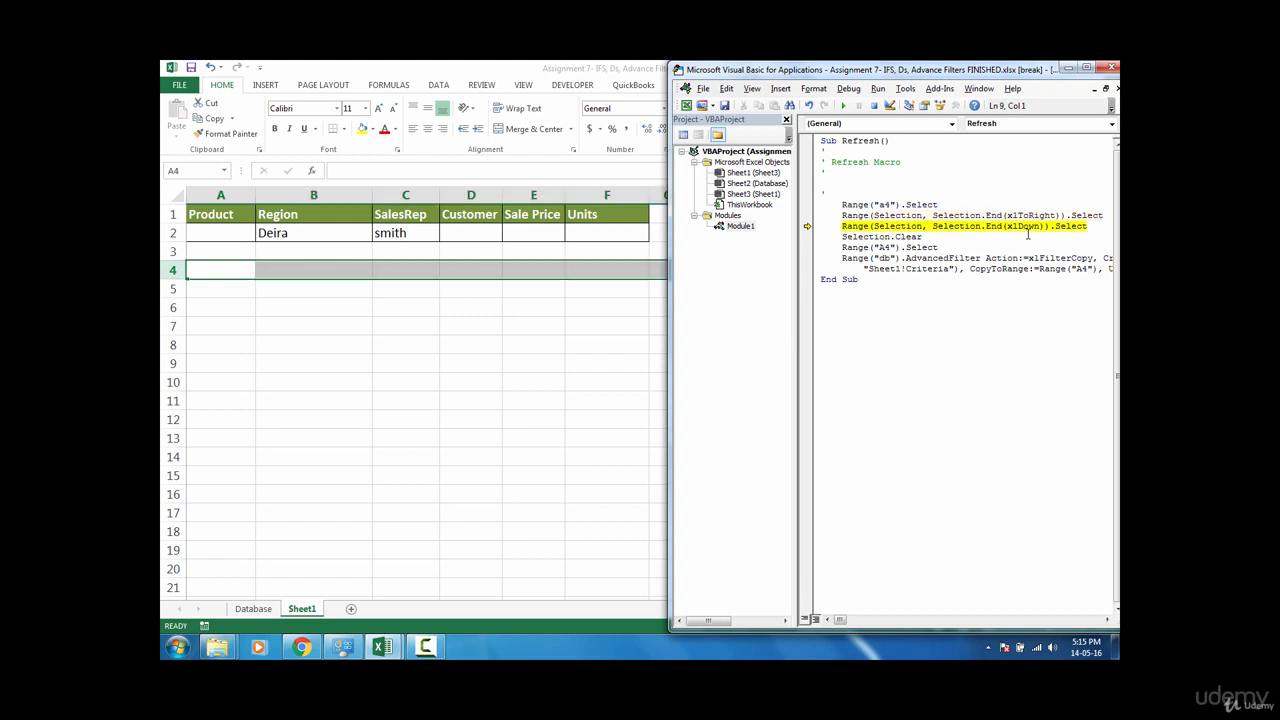
key(F8)
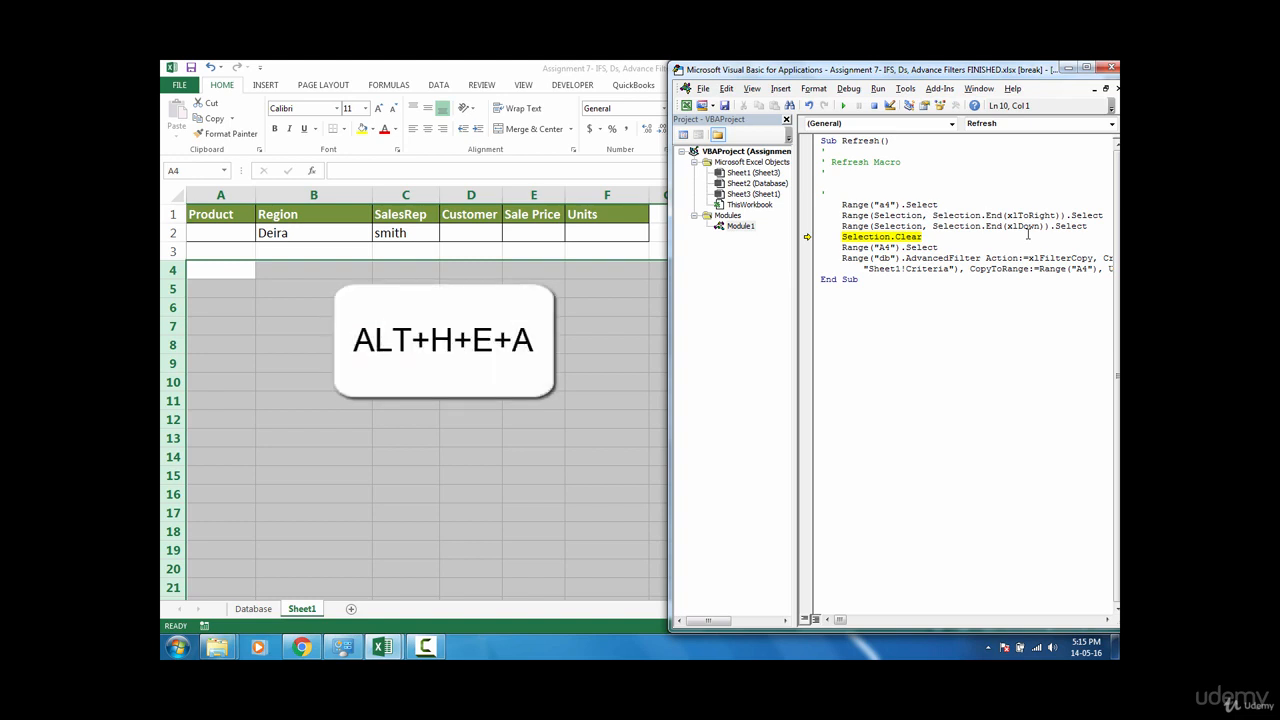
key(F8)
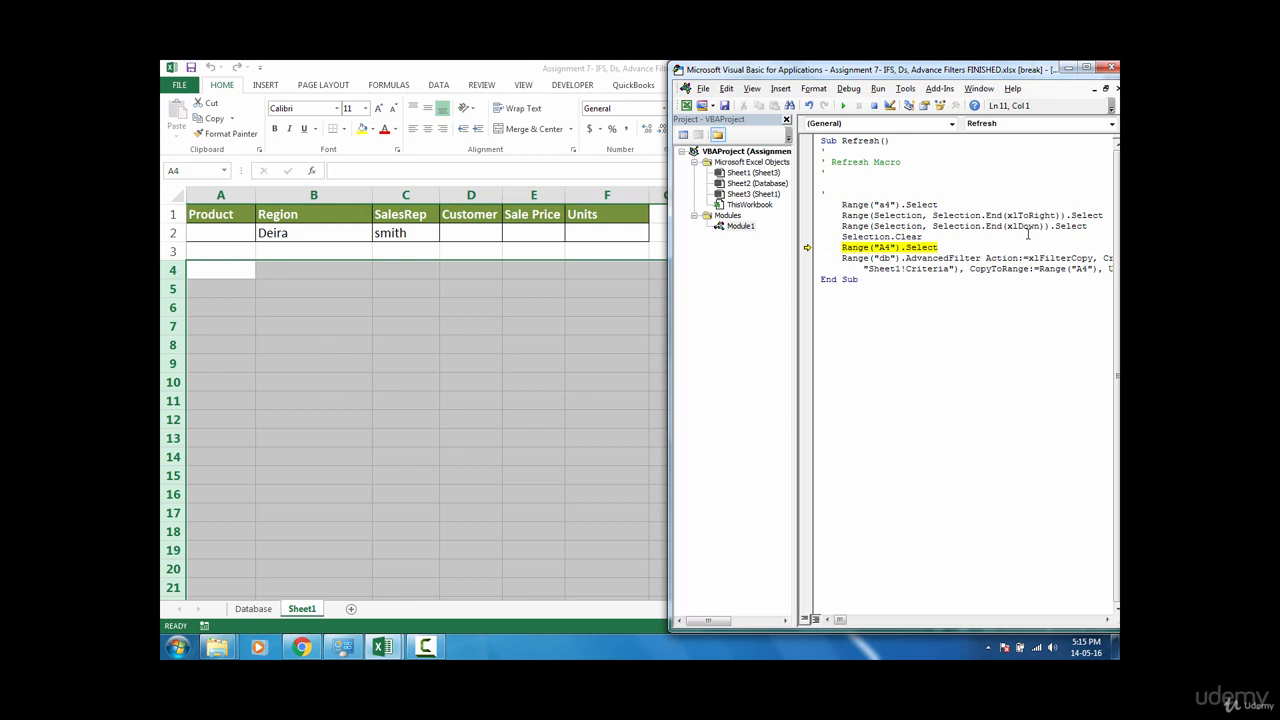
key(F8)
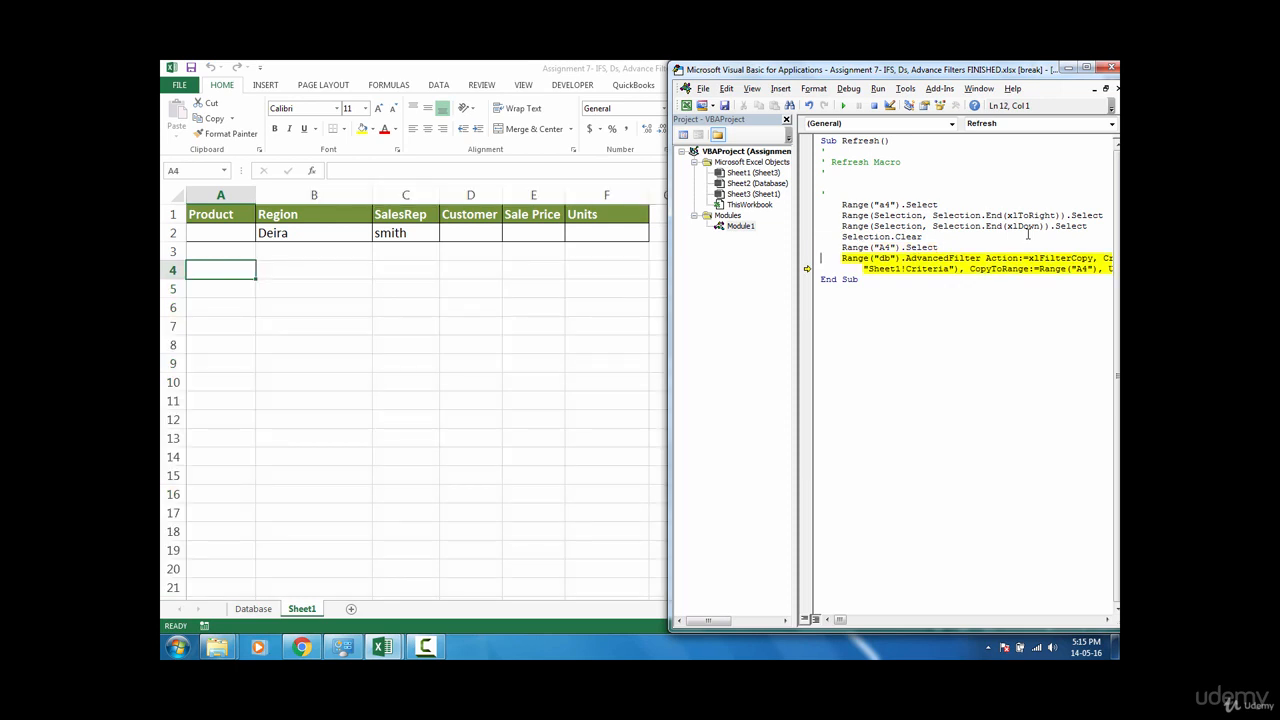
key(F8)
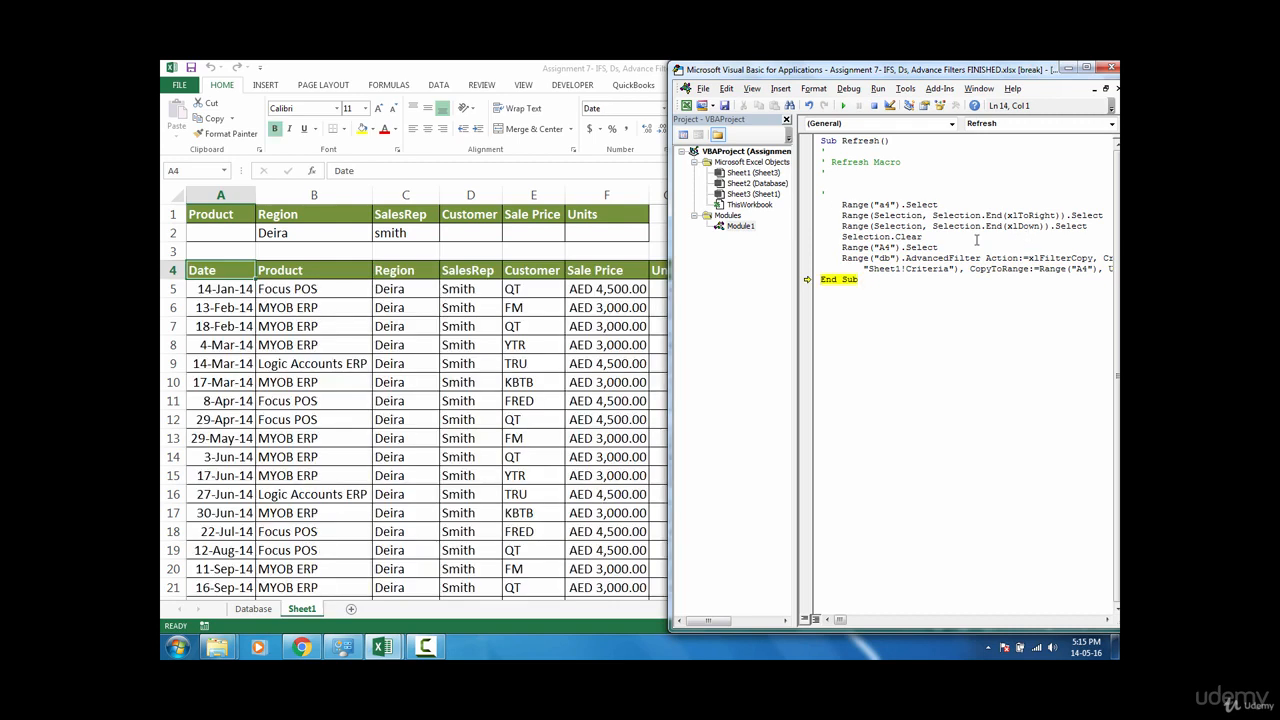
Step: Cancel closing the editor and step past the macro's last line to finish the run
click(1110, 68)
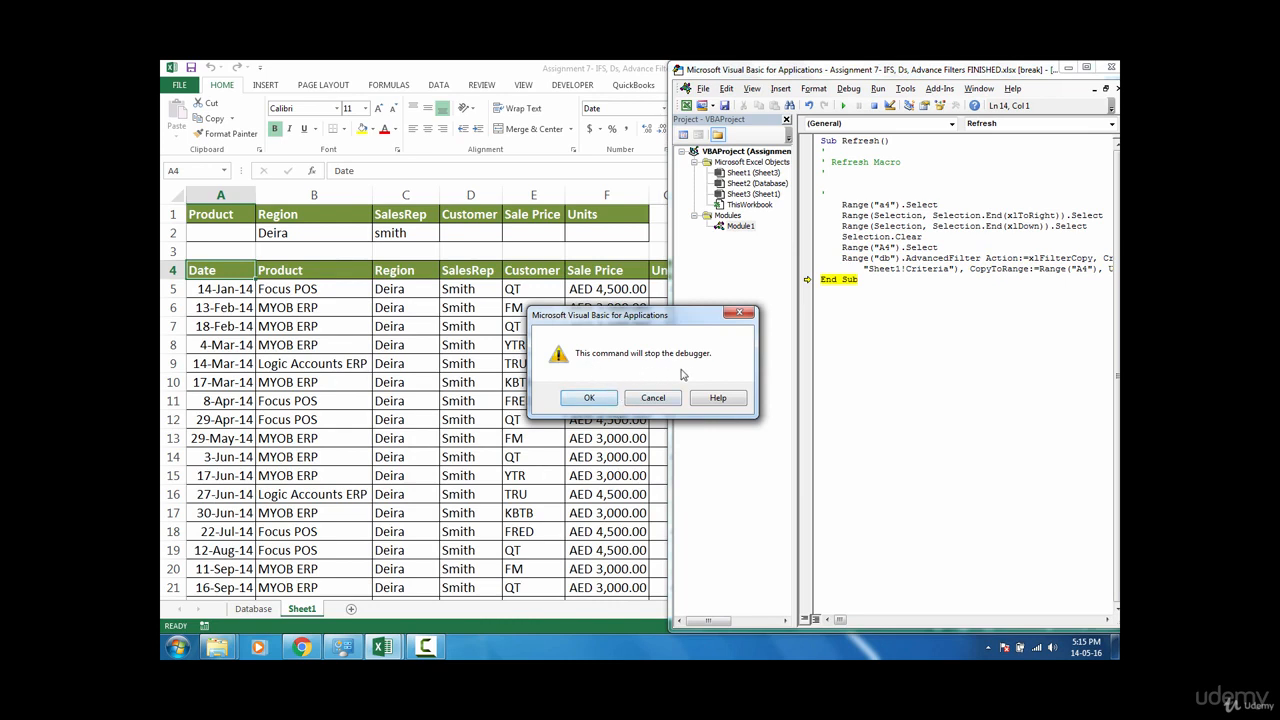
click(653, 397)
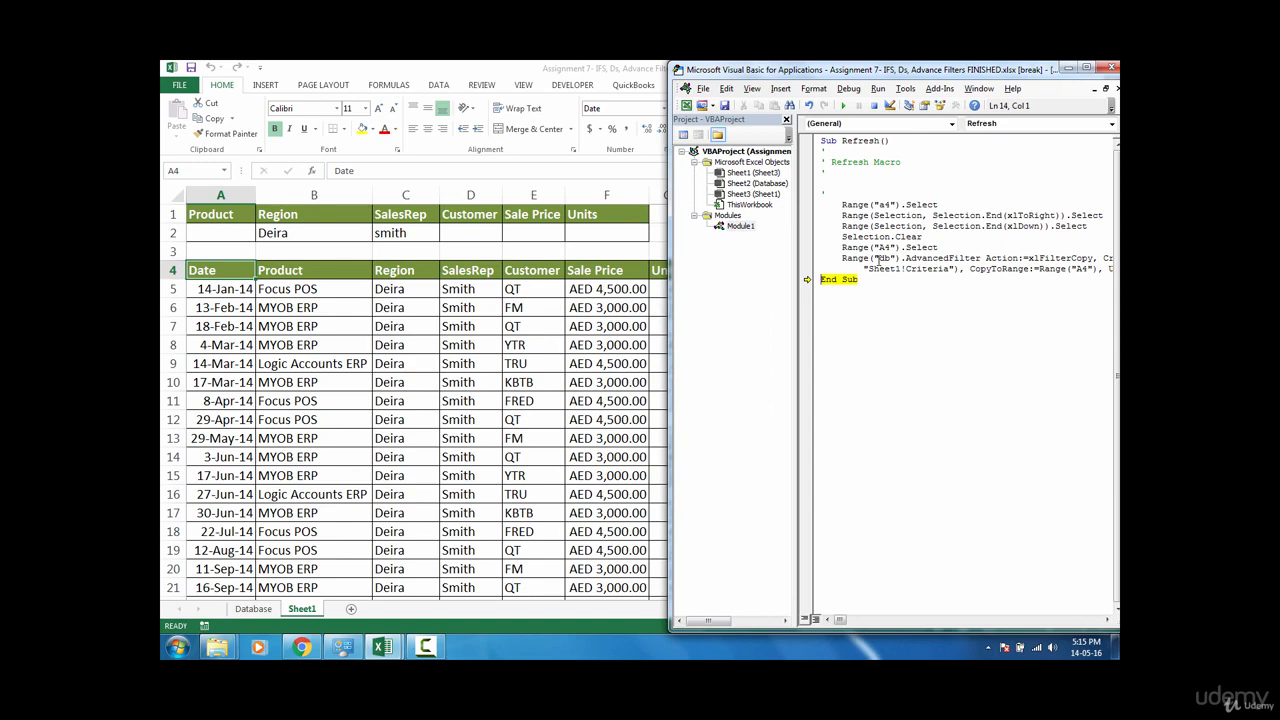
key(F8)
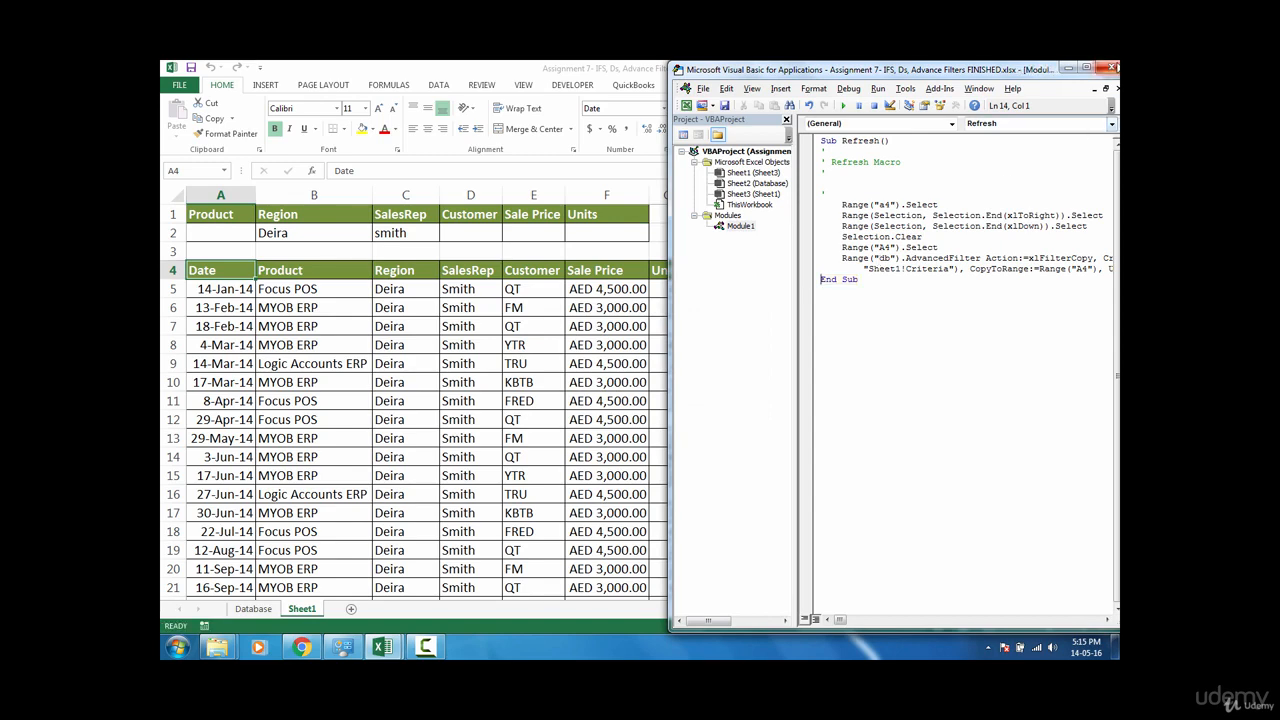
Step: Return to the worksheet with Focus POS as the Product criterion and run the Refresh button to re-extract matching records
key(alt+F11)
click(704, 318)
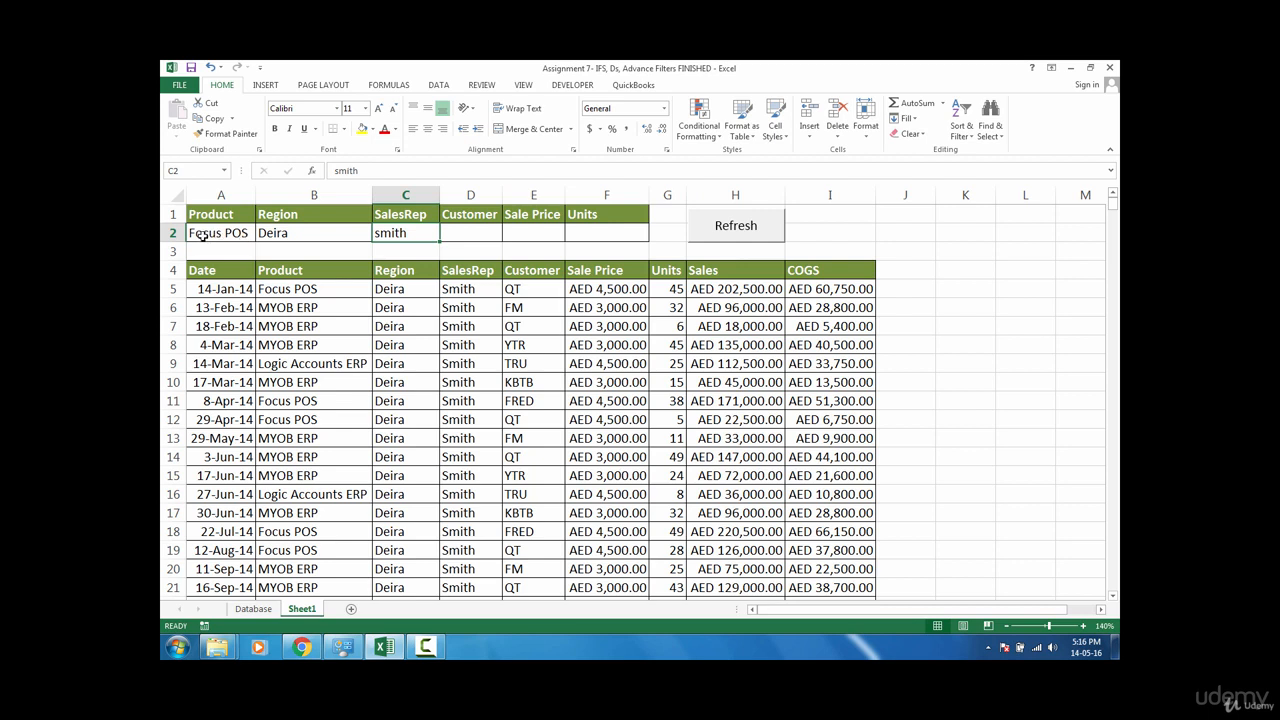
click(203, 236)
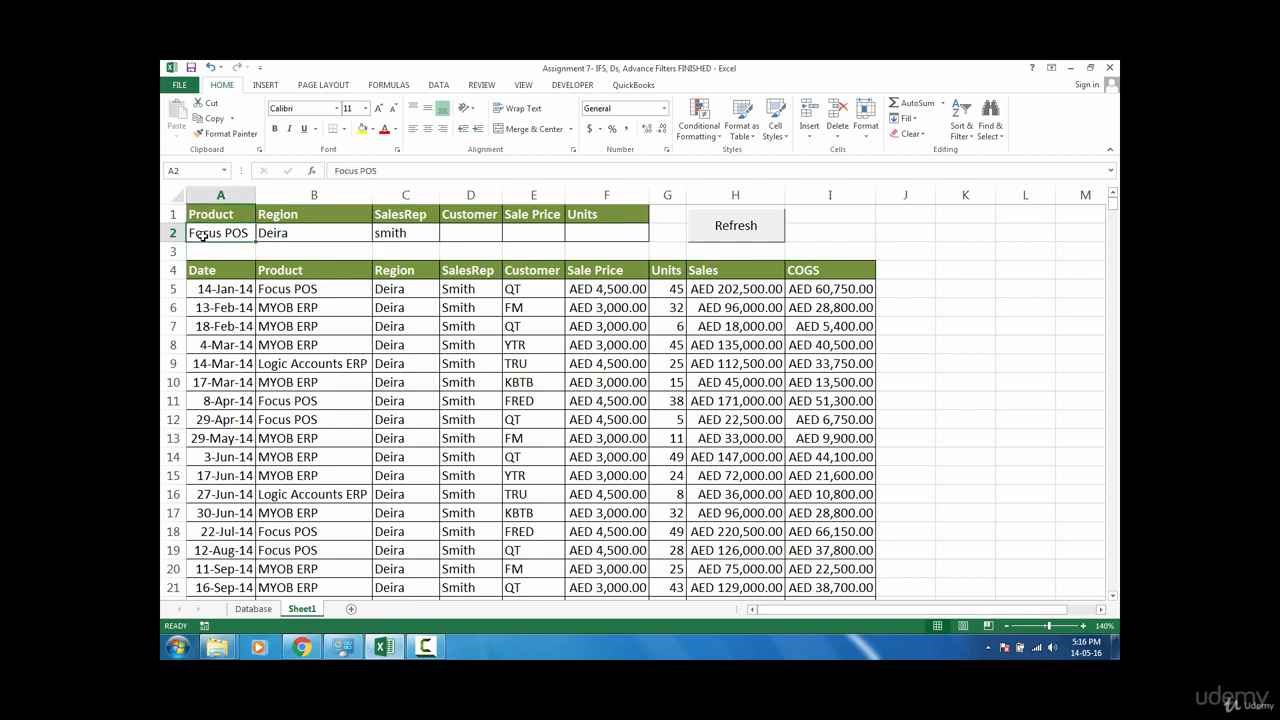
click(297, 236)
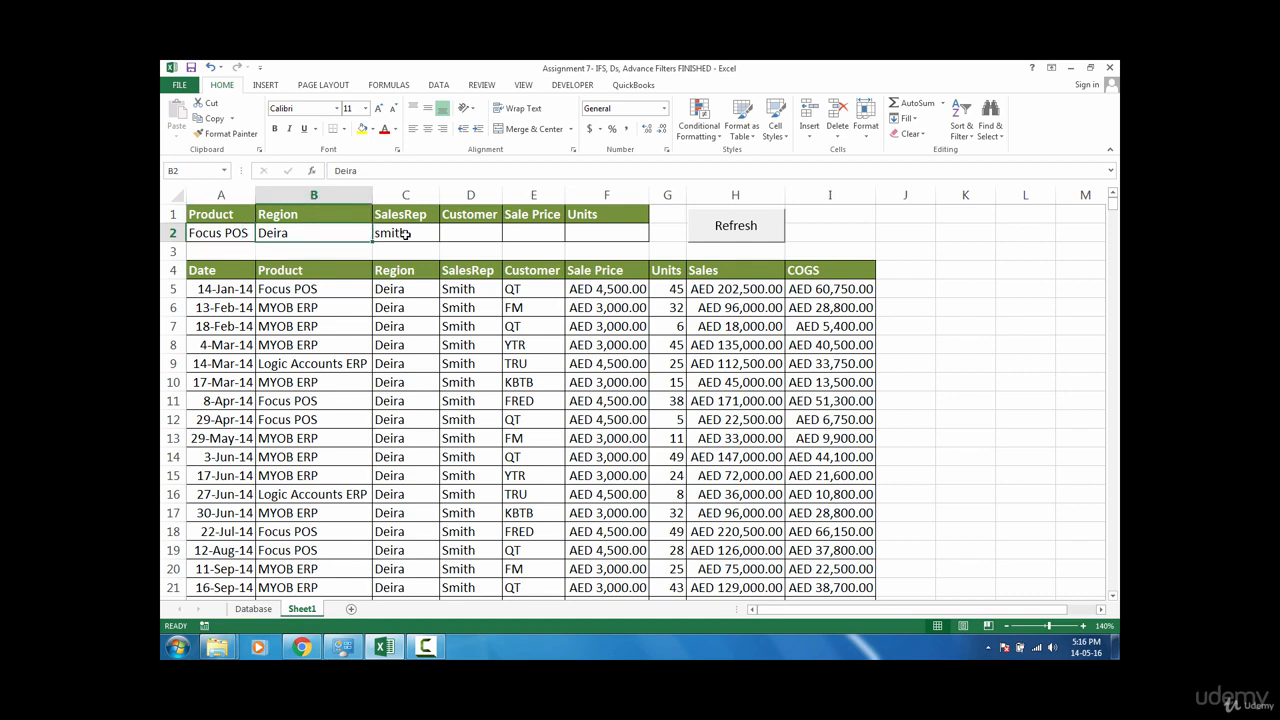
click(405, 234)
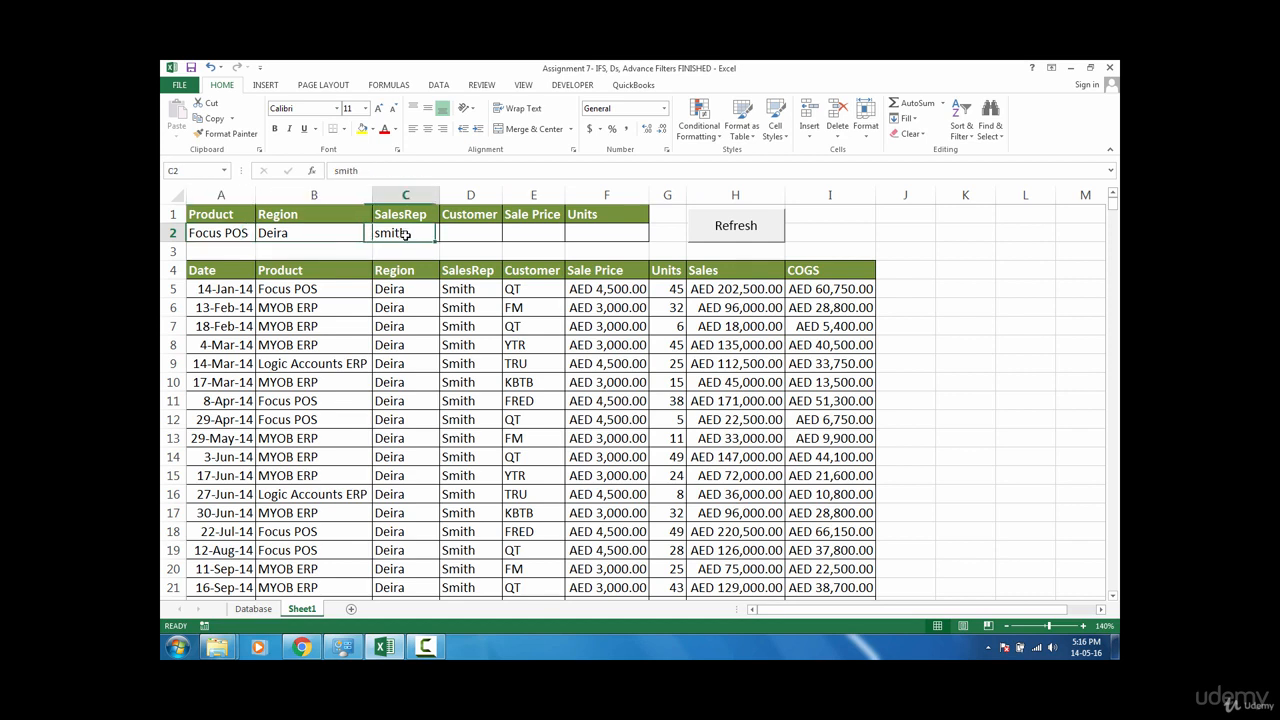
click(735, 226)
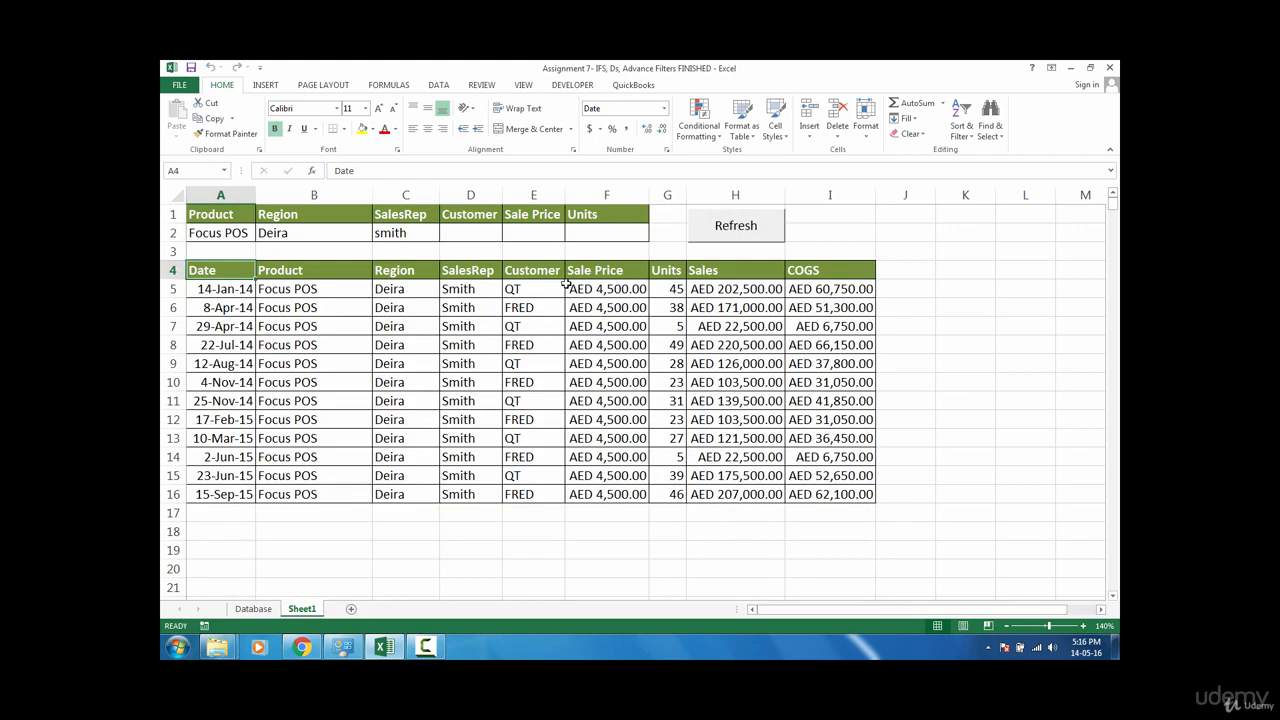
Step: Clear the SalesRep criterion in C2 and rerun the Refresh button
click(419, 235)
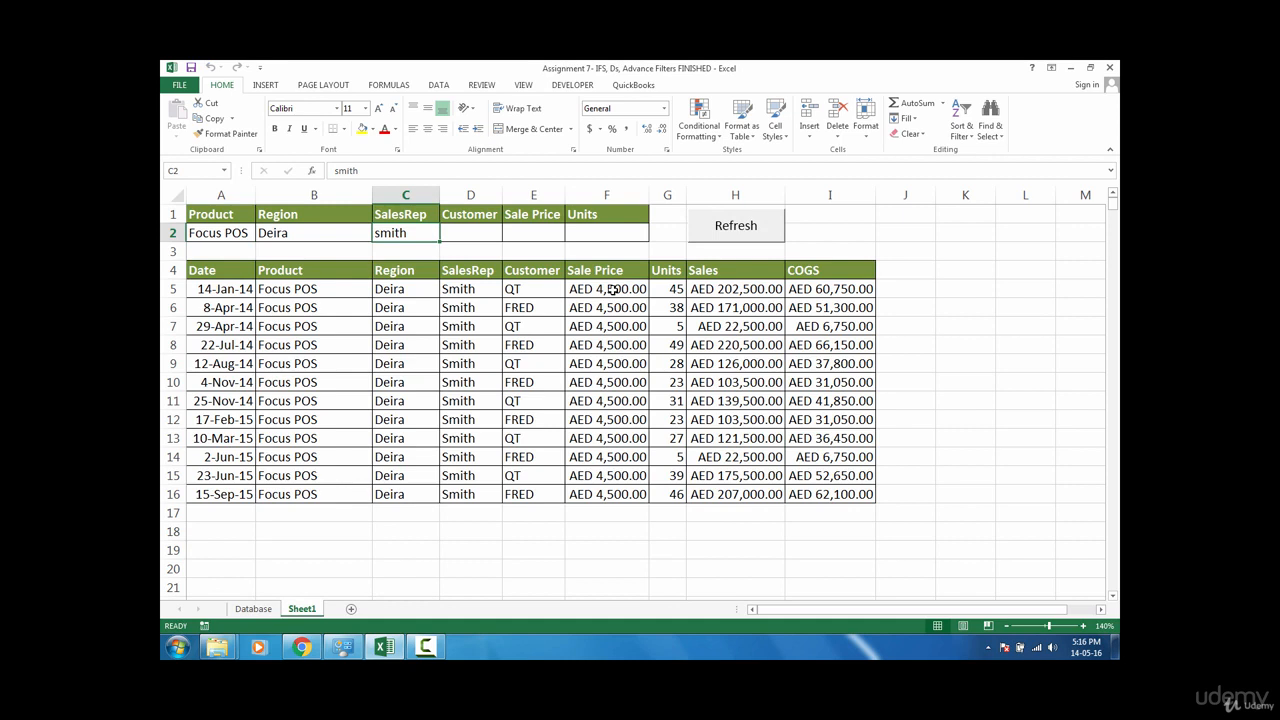
key(Delete)
click(741, 230)
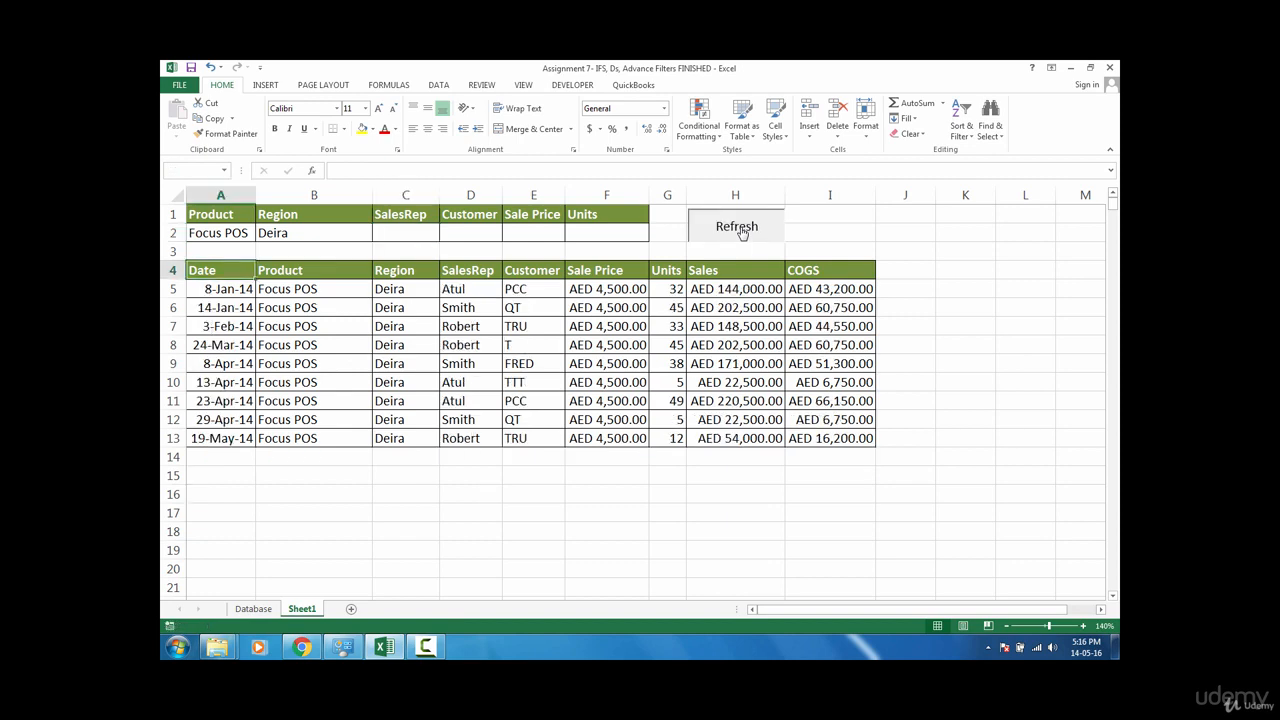
Step: Clear the Region criterion in B2 and rerun the Refresh button
click(310, 228)
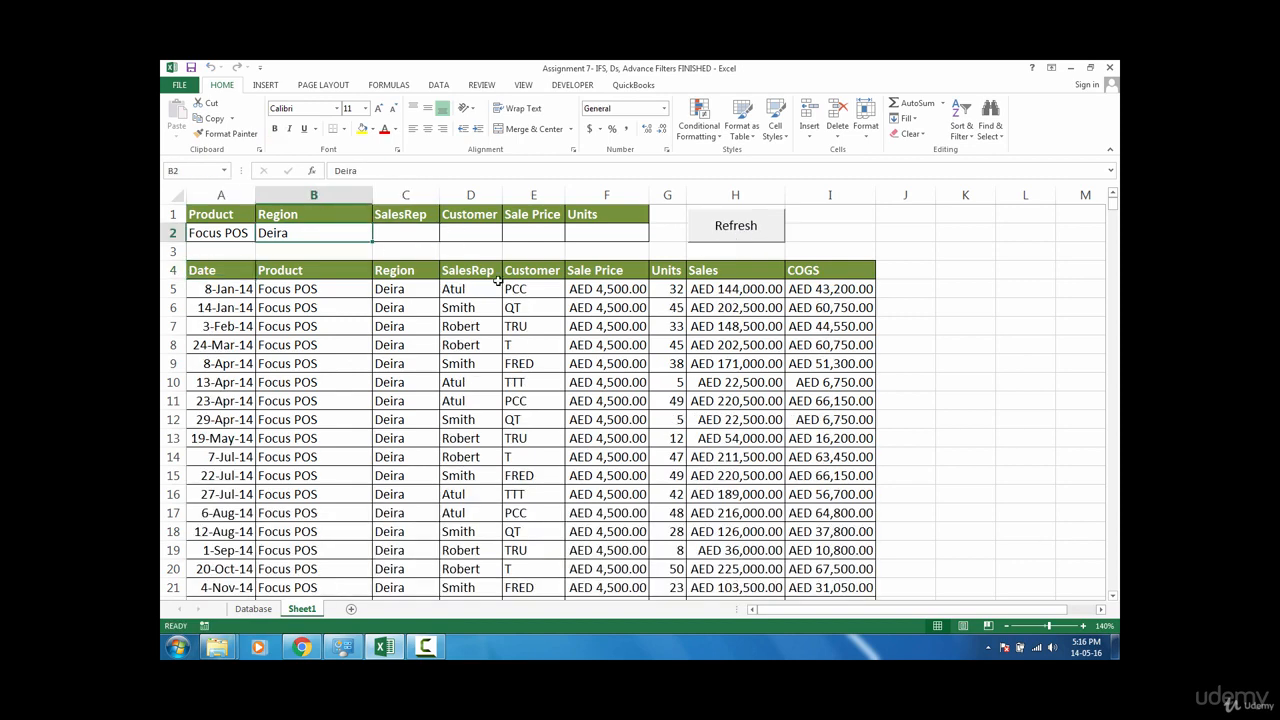
key(Delete)
click(740, 224)
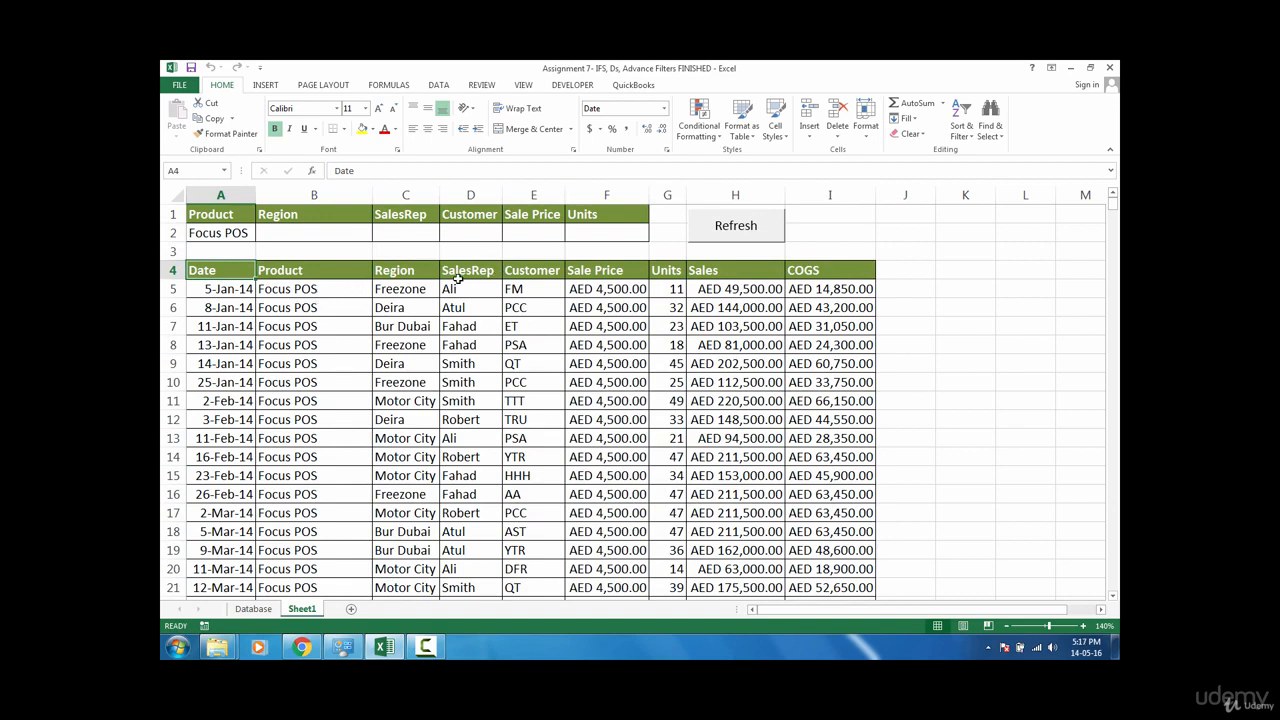
Step: Select part of the extracted records and run the Refresh macro from the Macros dialog
drag(302, 272, 598, 421)
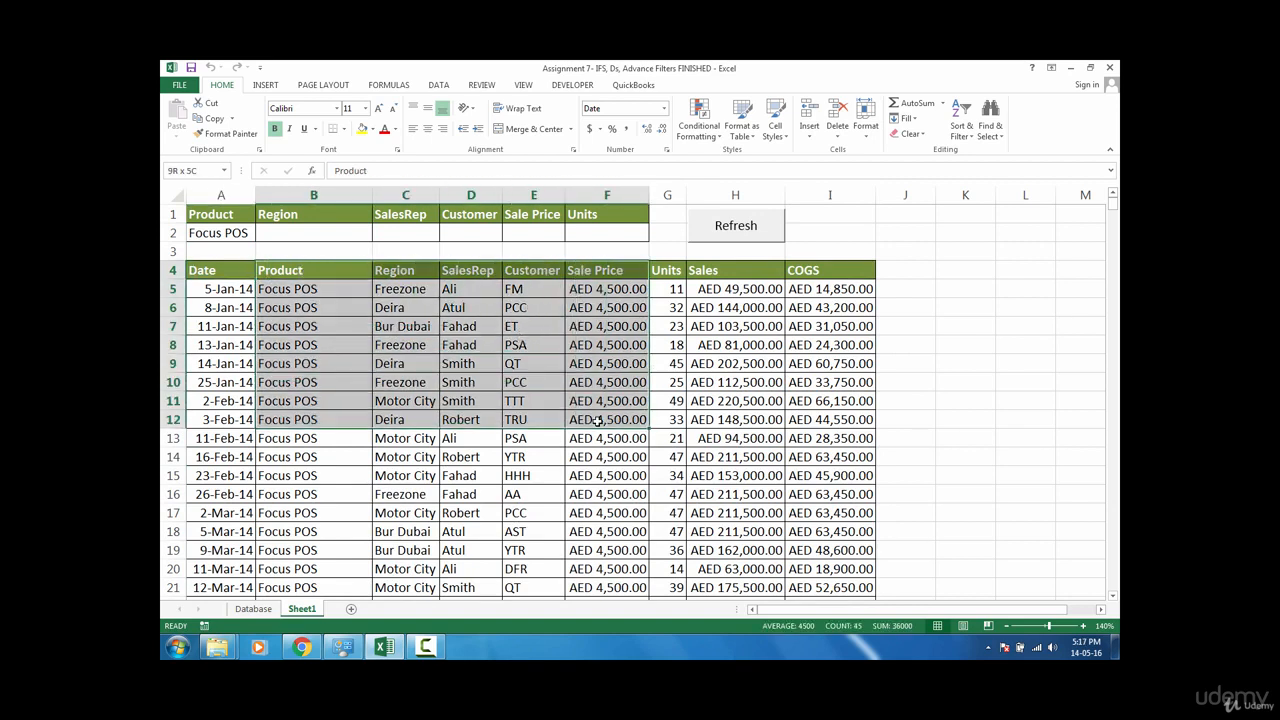
click(573, 85)
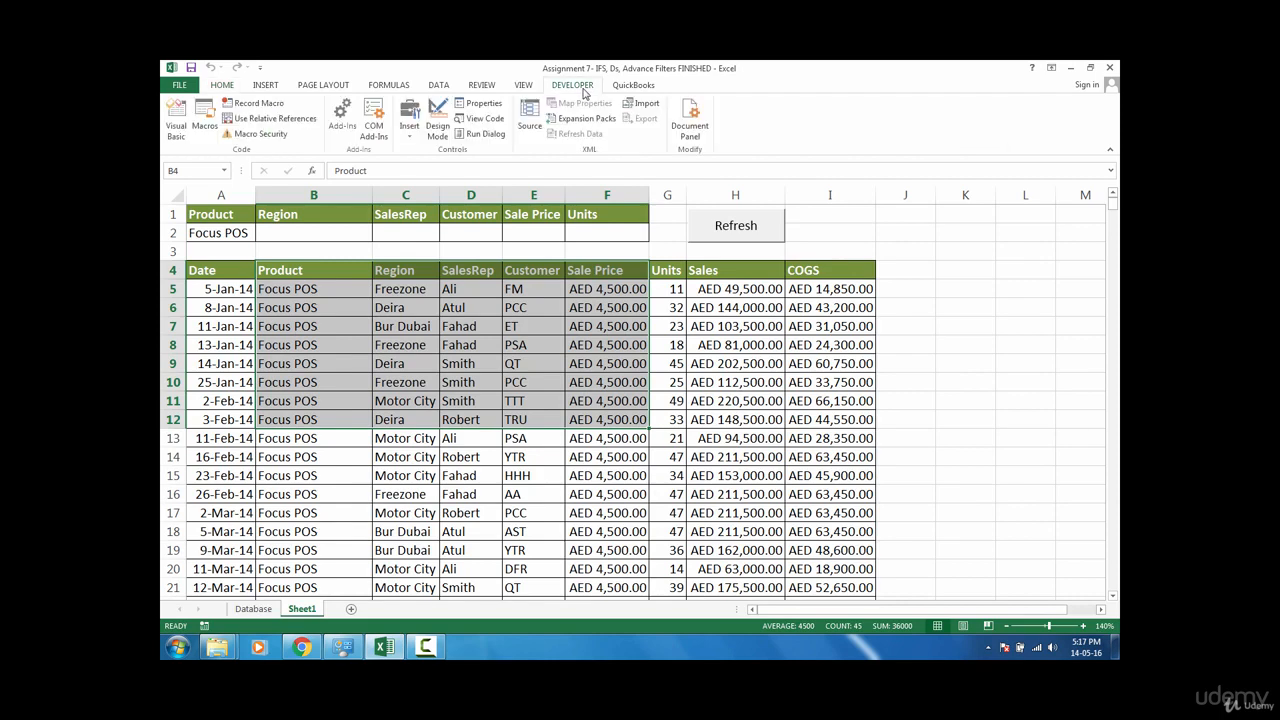
click(203, 127)
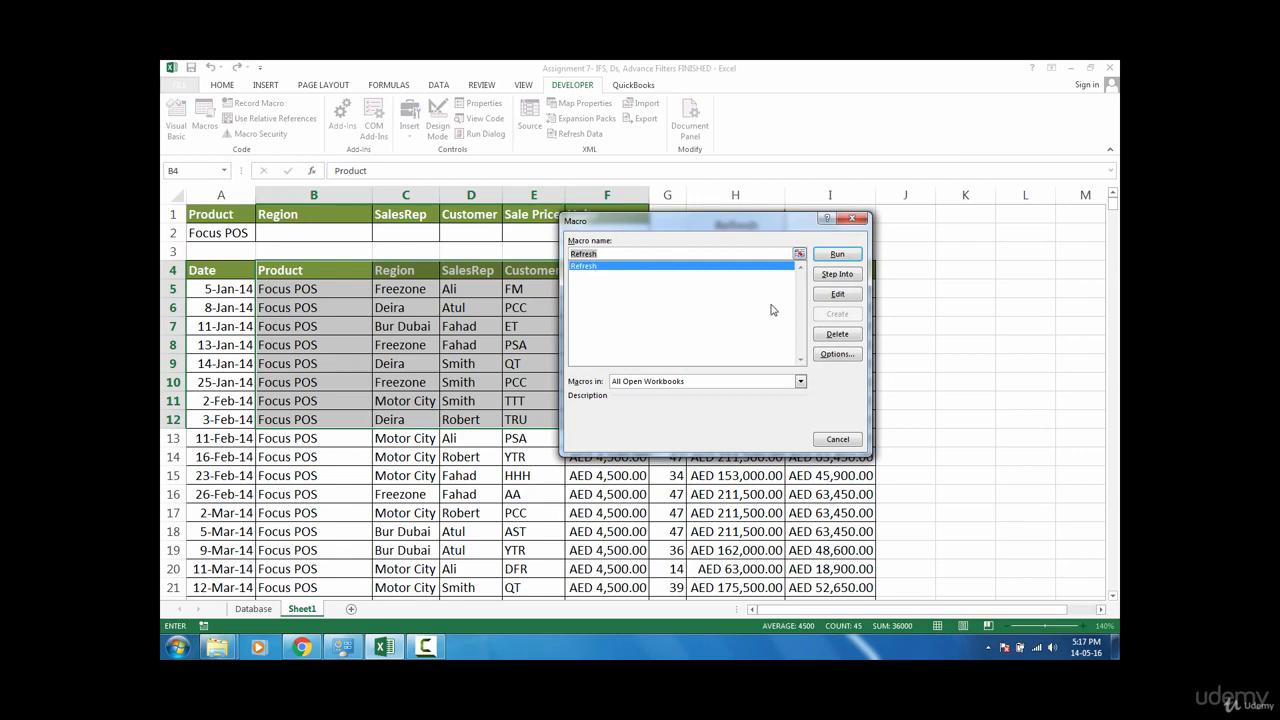
click(848, 256)
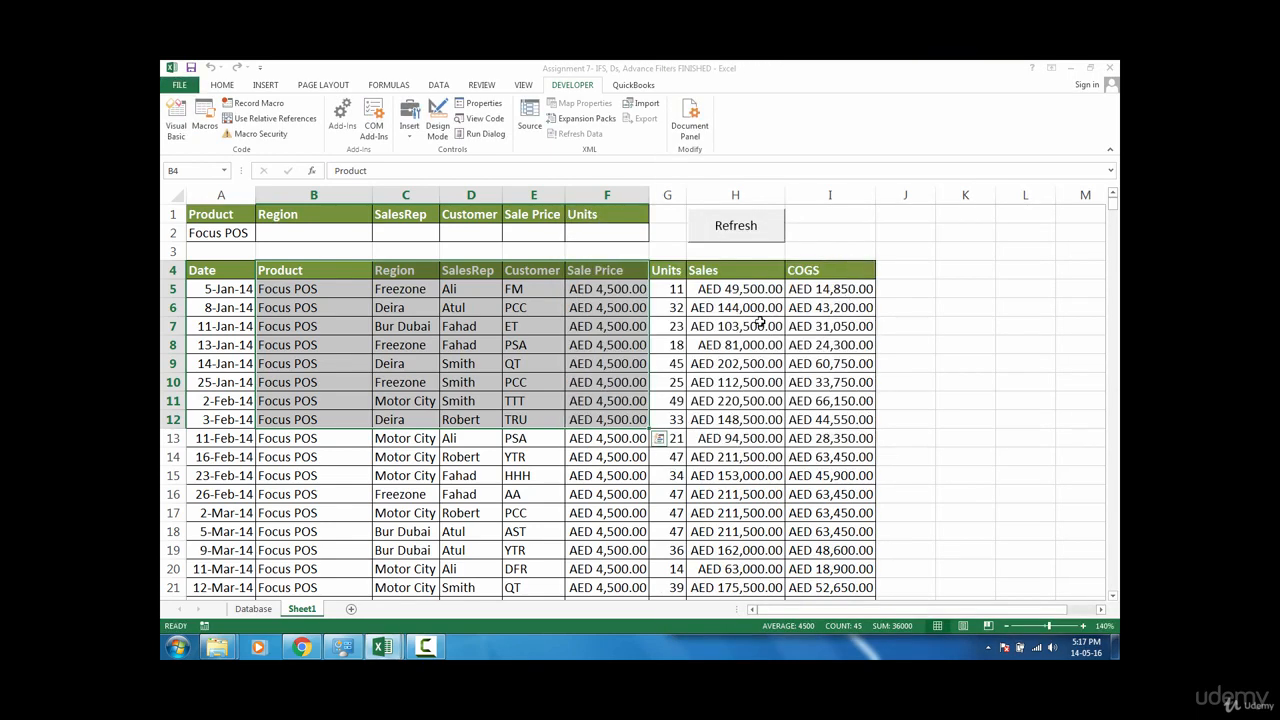
Step: Insert Application.ScreenUpdating=False as the first line of the Refresh macro and close the Visual Basic editor
mouse_move(381, 647)
click(486, 600)
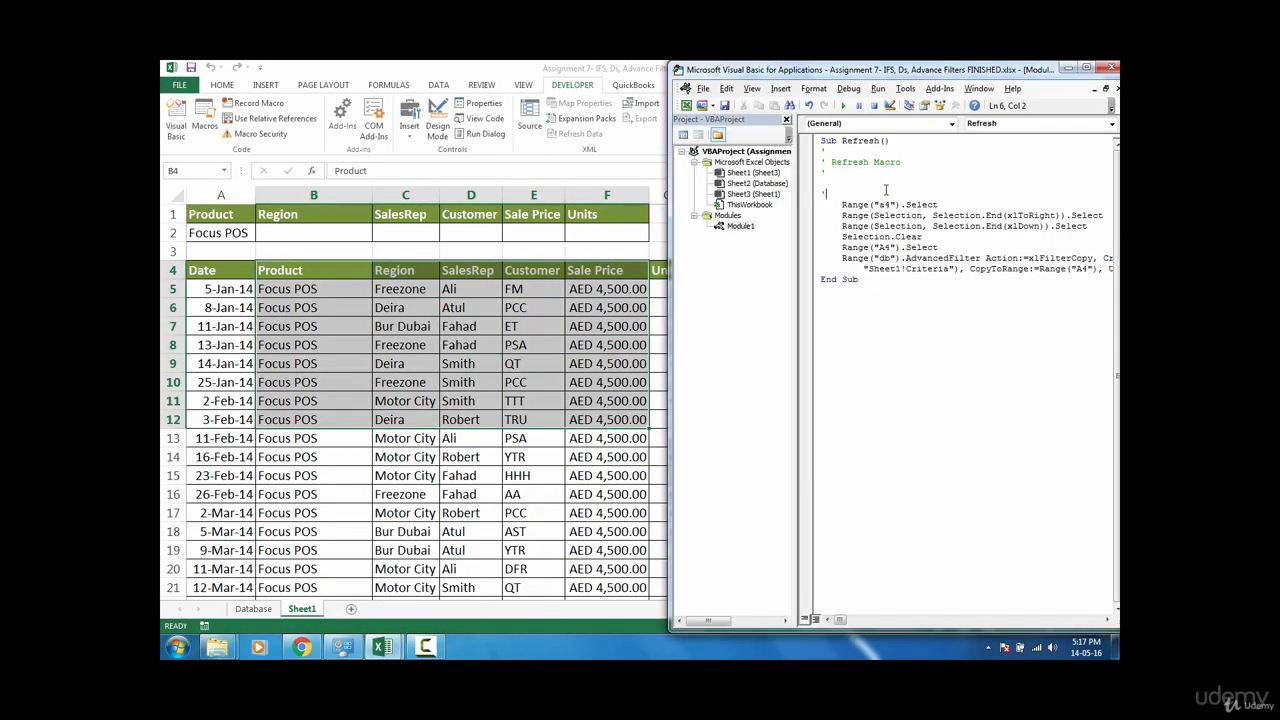
key(Return)
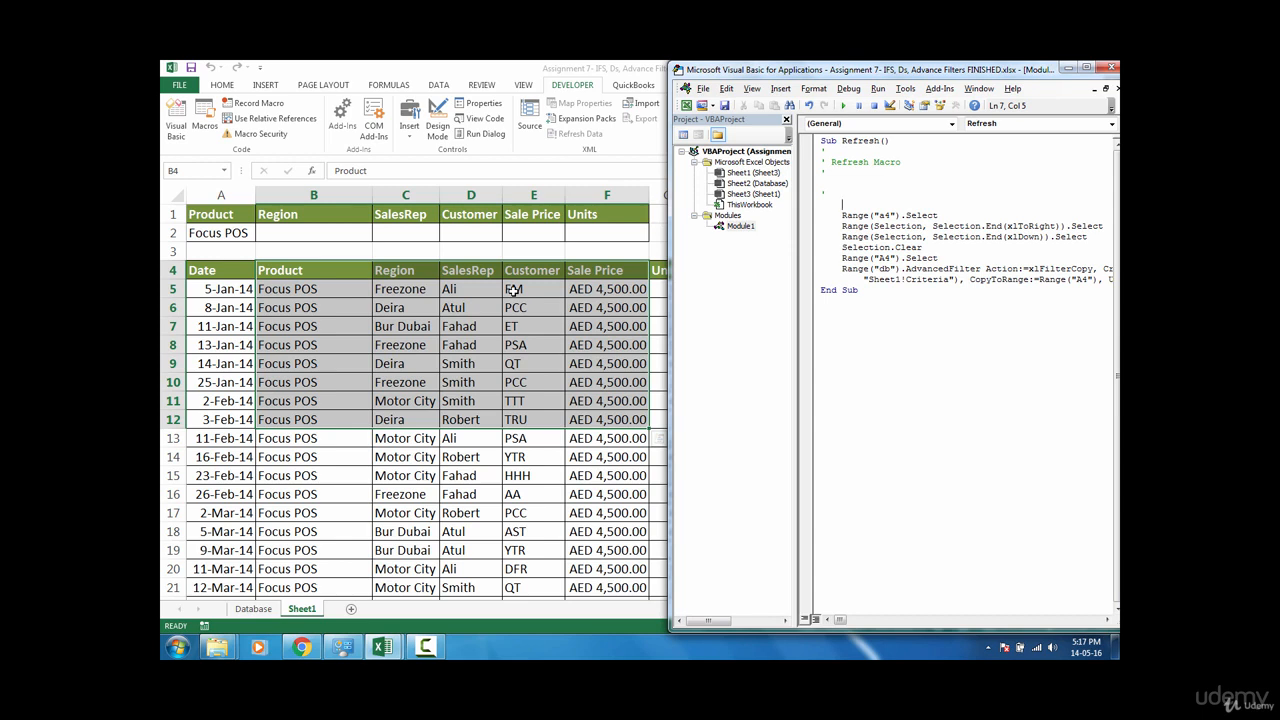
text(ppp)
text(lic)
text(atio)
text(n.scr)
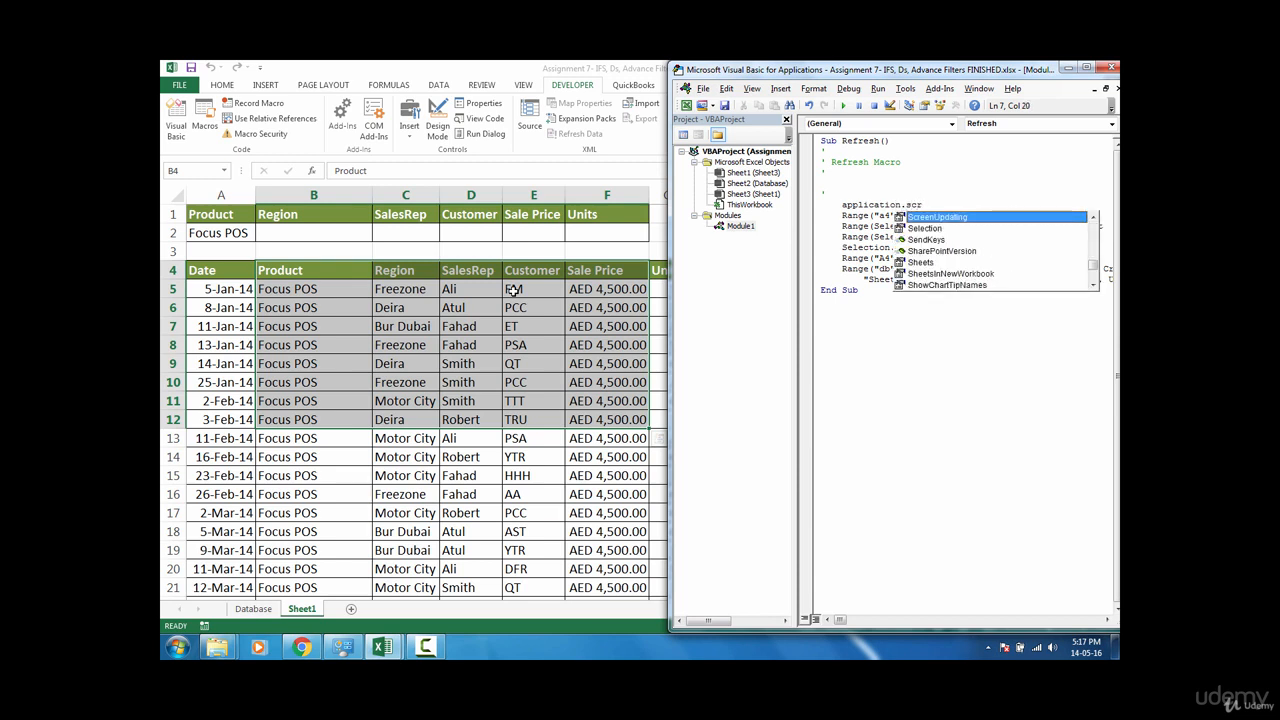
key(Tab)
text(=)
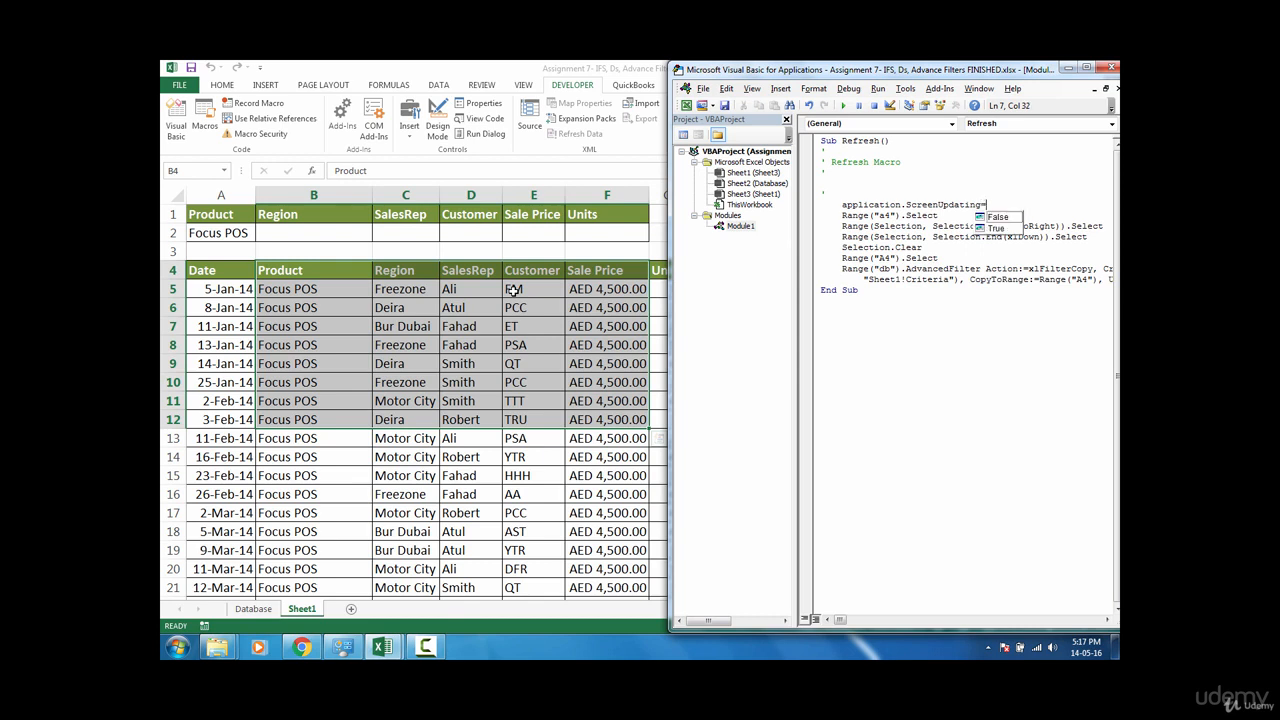
text(False)
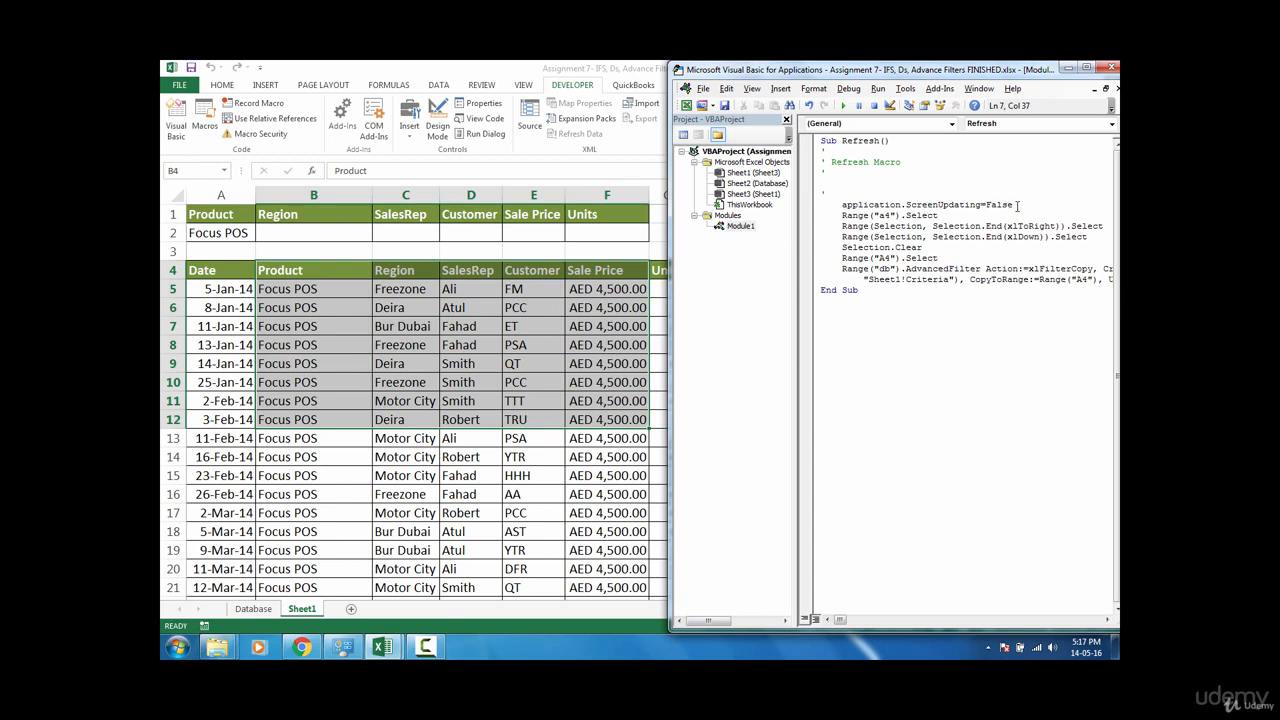
click(1112, 70)
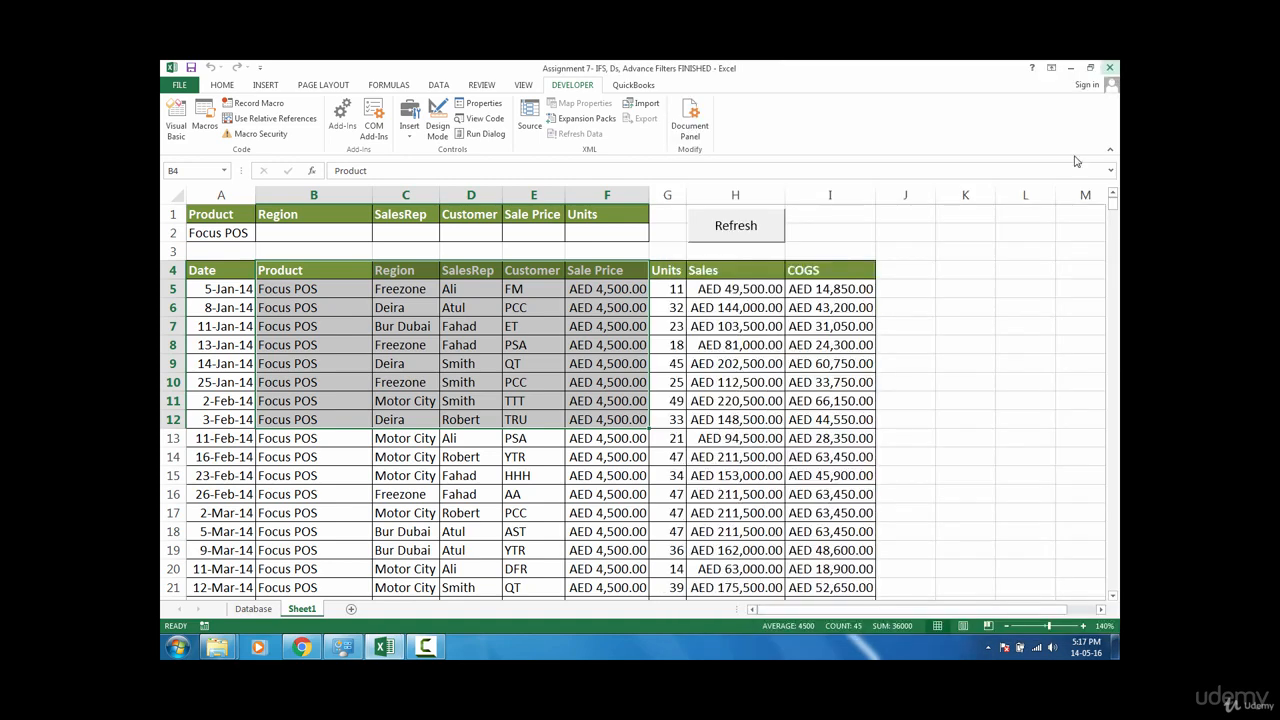
Step: Set the Region criterion to Deira with the Product criterion cleared, then run the Refresh button
click(316, 234)
text(Deira)
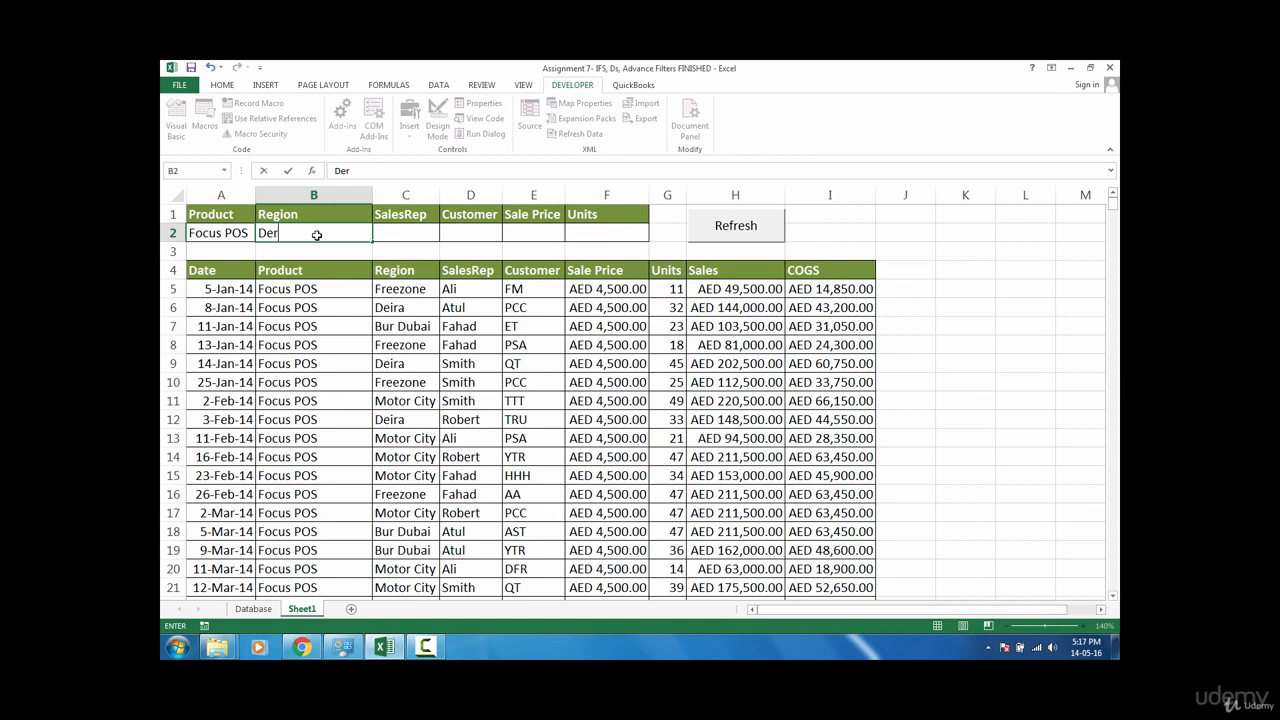
key(Return)
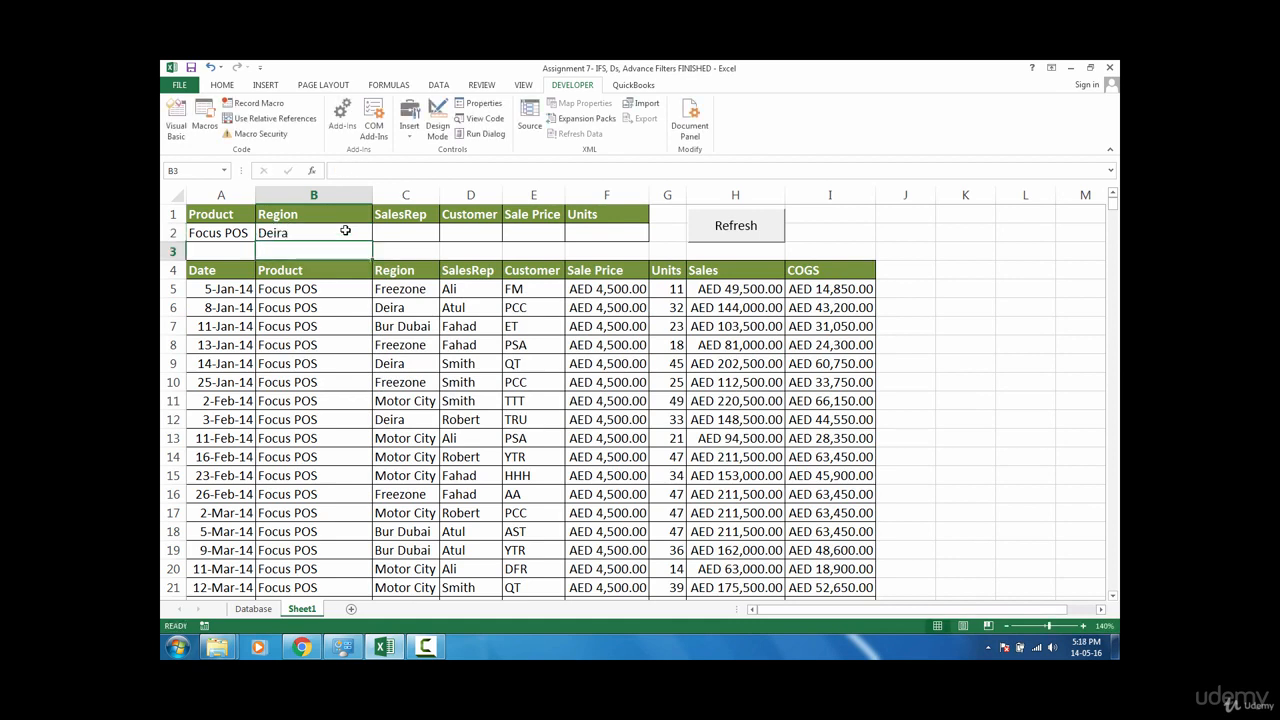
click(204, 234)
key(Delete)
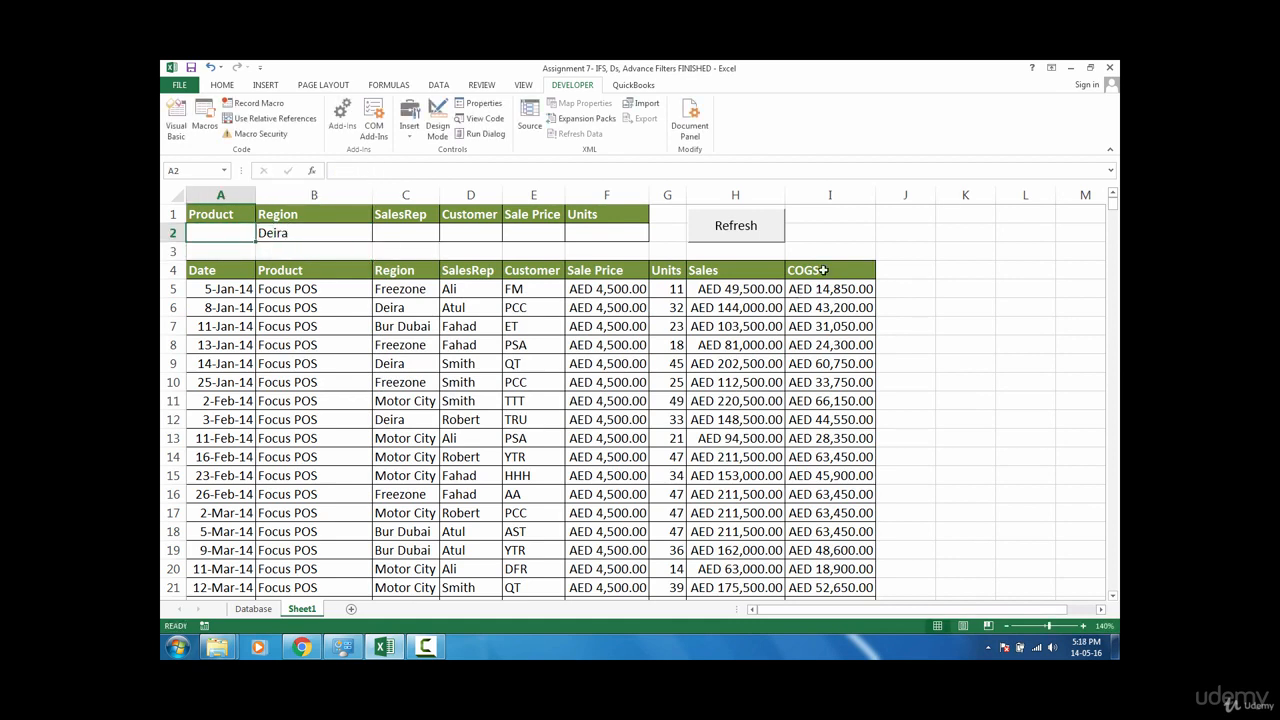
click(742, 228)
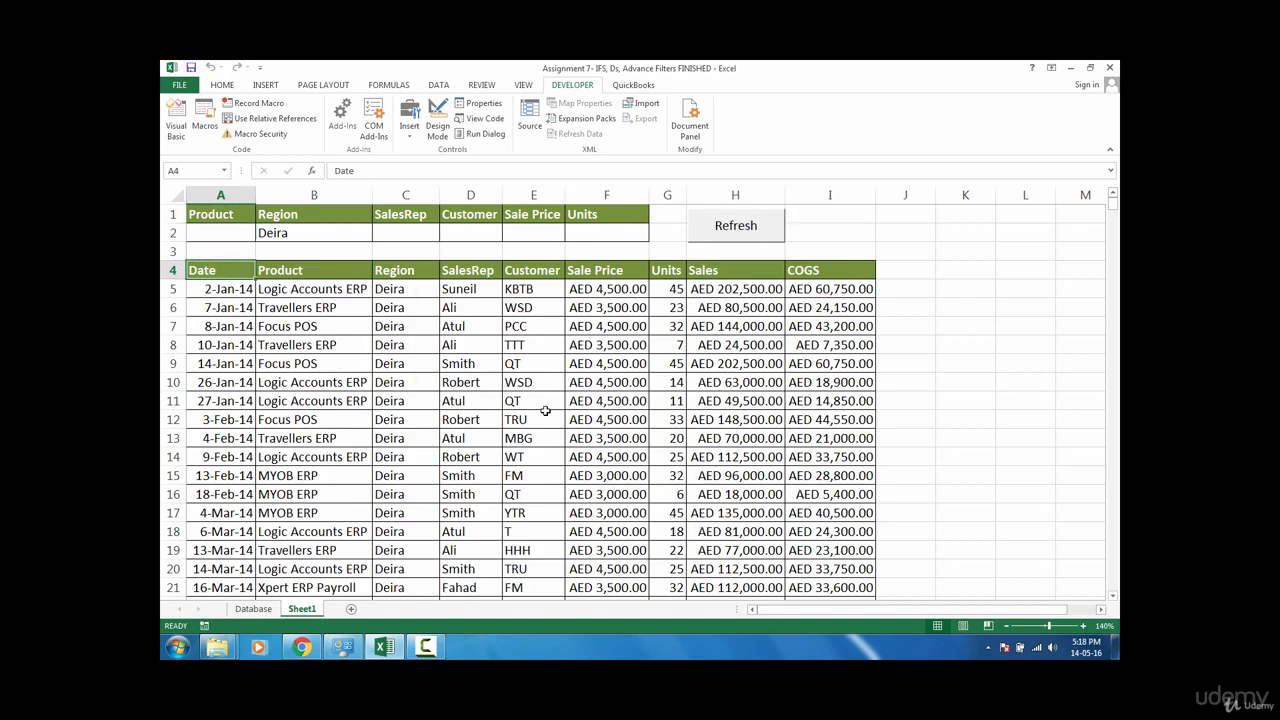
Step: Enter Focus POS as the Product criterion in A2 and run the Refresh button
click(410, 302)
click(312, 233)
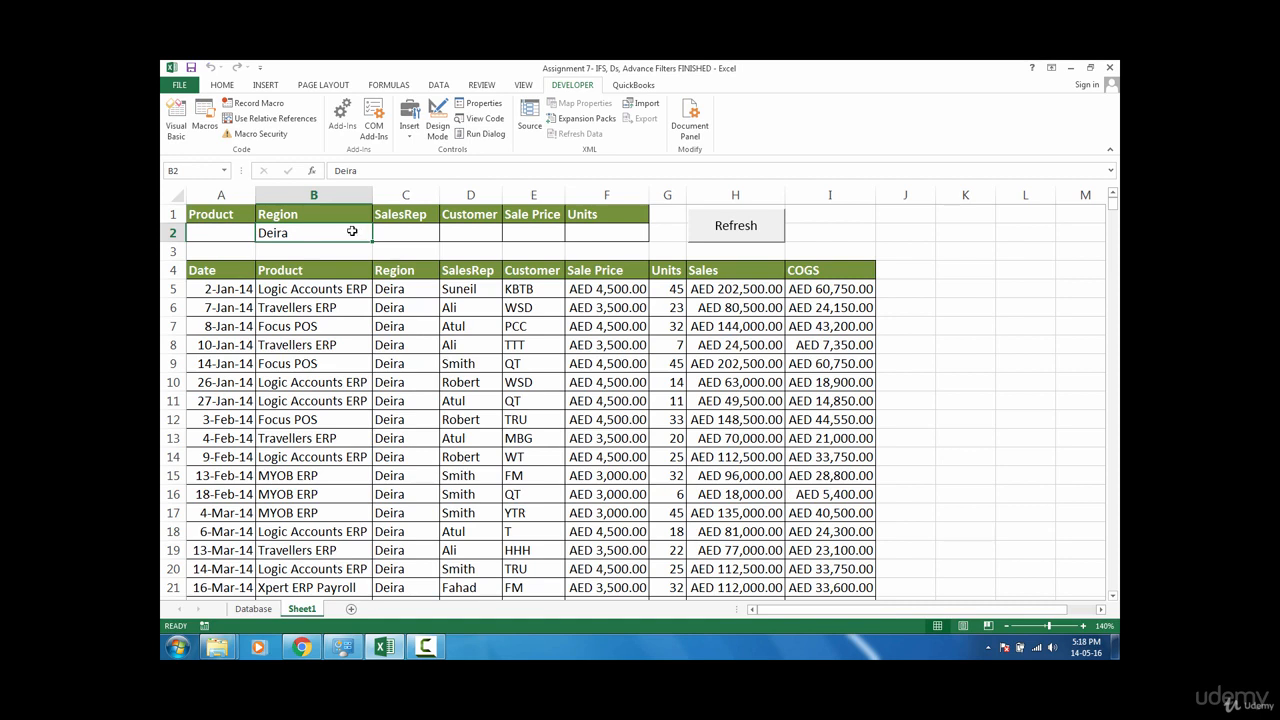
click(234, 232)
text(Fo)
text(cus)
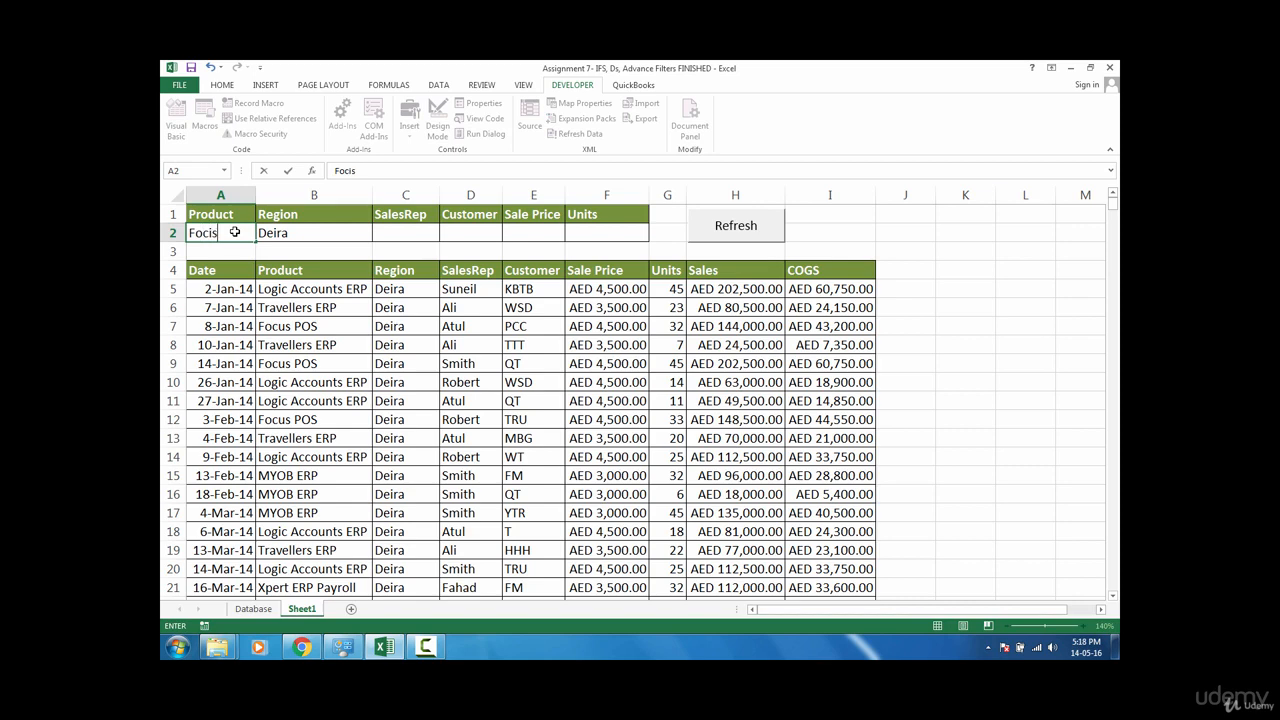
text( POS)
key(Return)
click(712, 228)
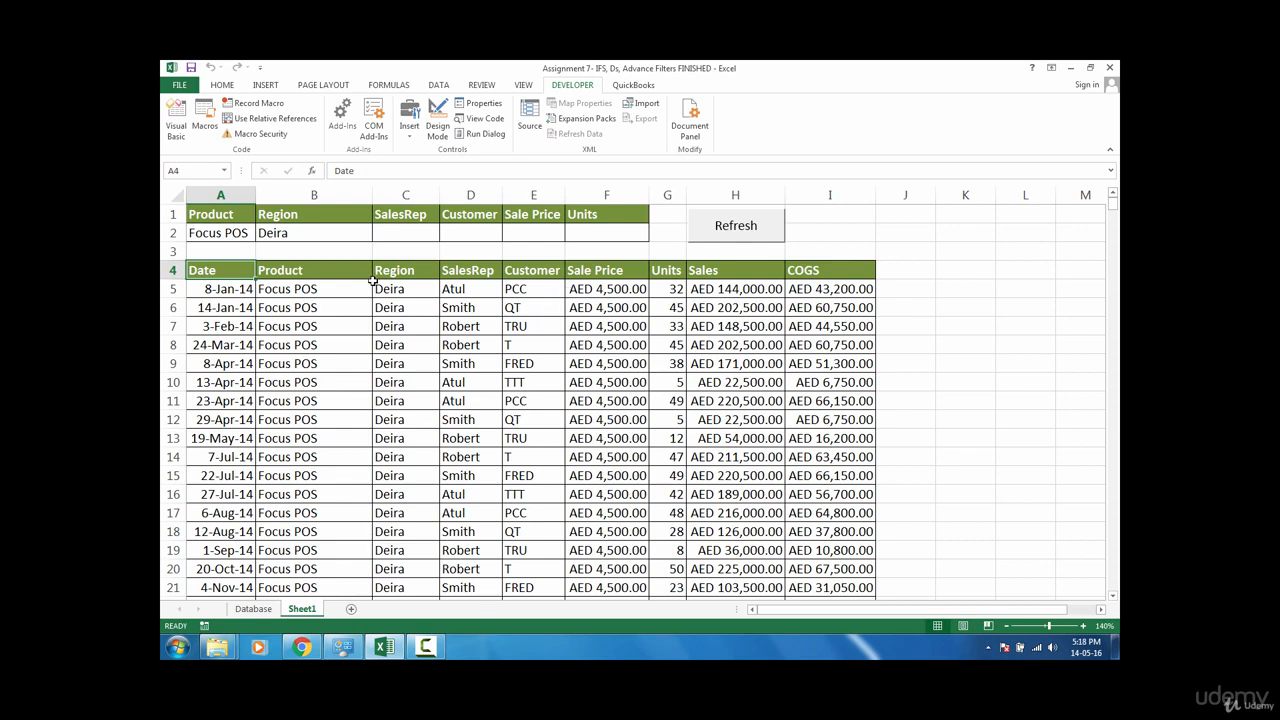
click(400, 239)
click(385, 274)
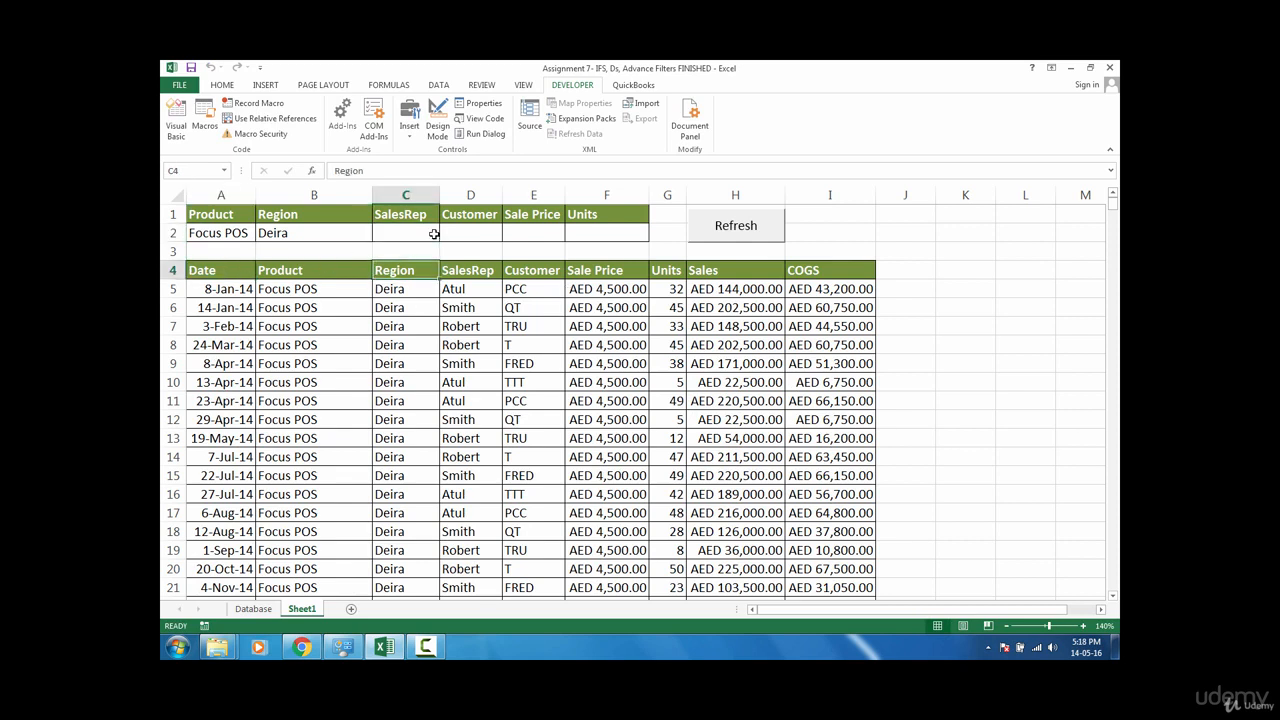
click(345, 270)
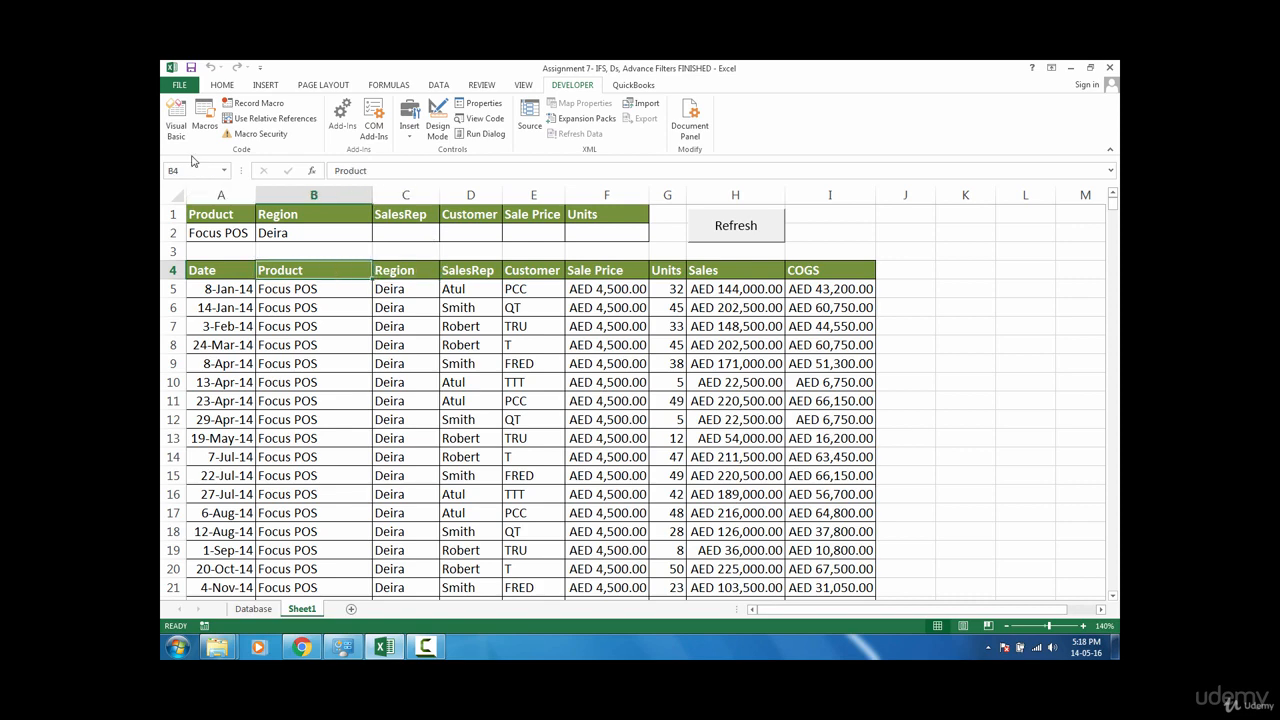
click(204, 115)
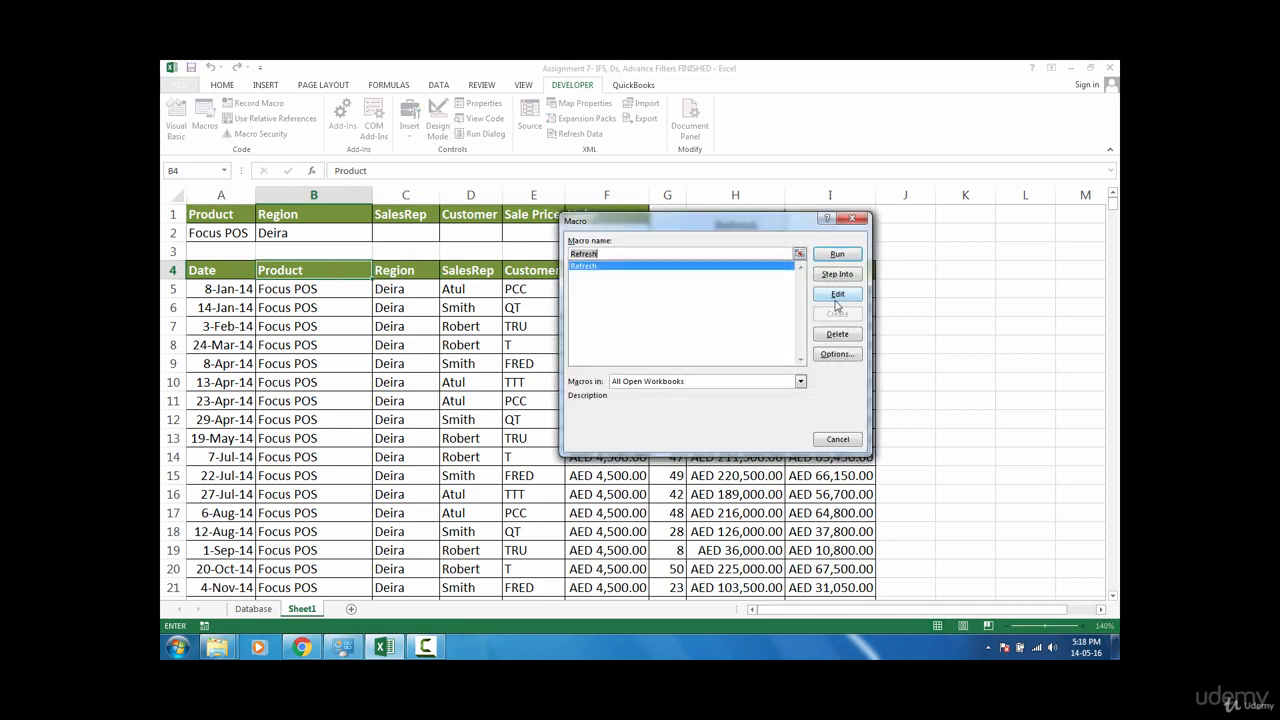
click(854, 219)
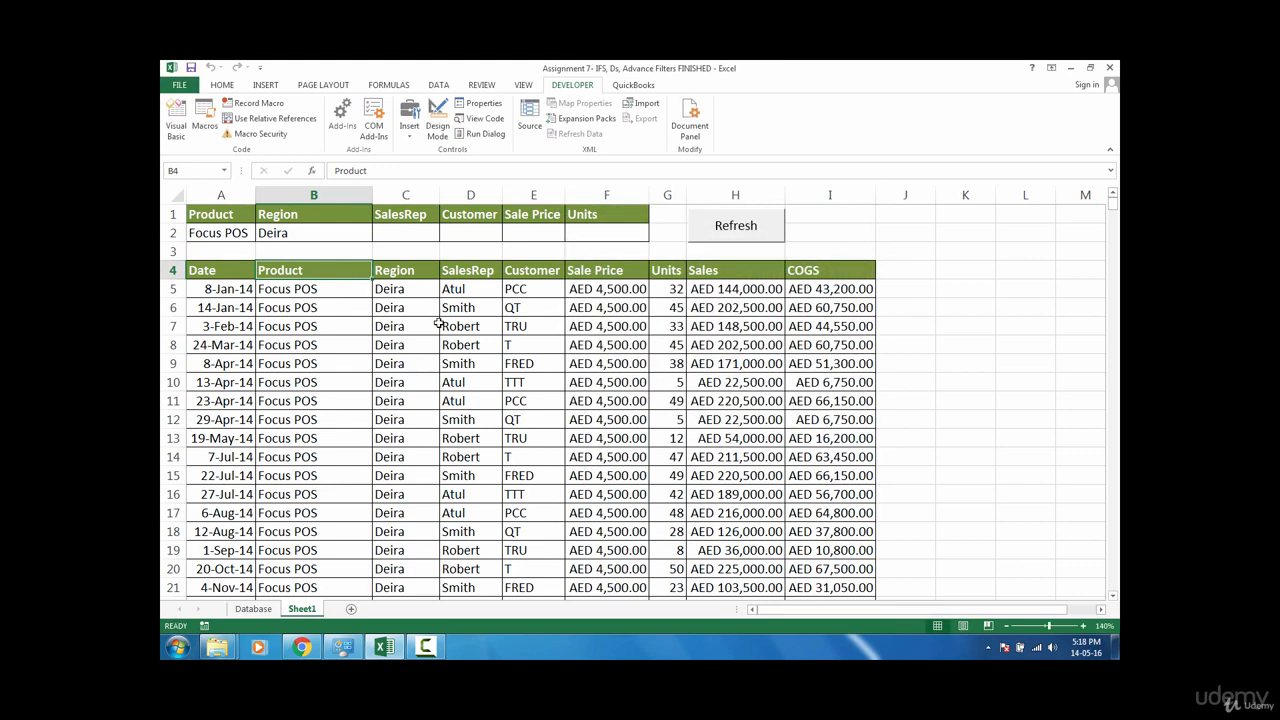
click(202, 277)
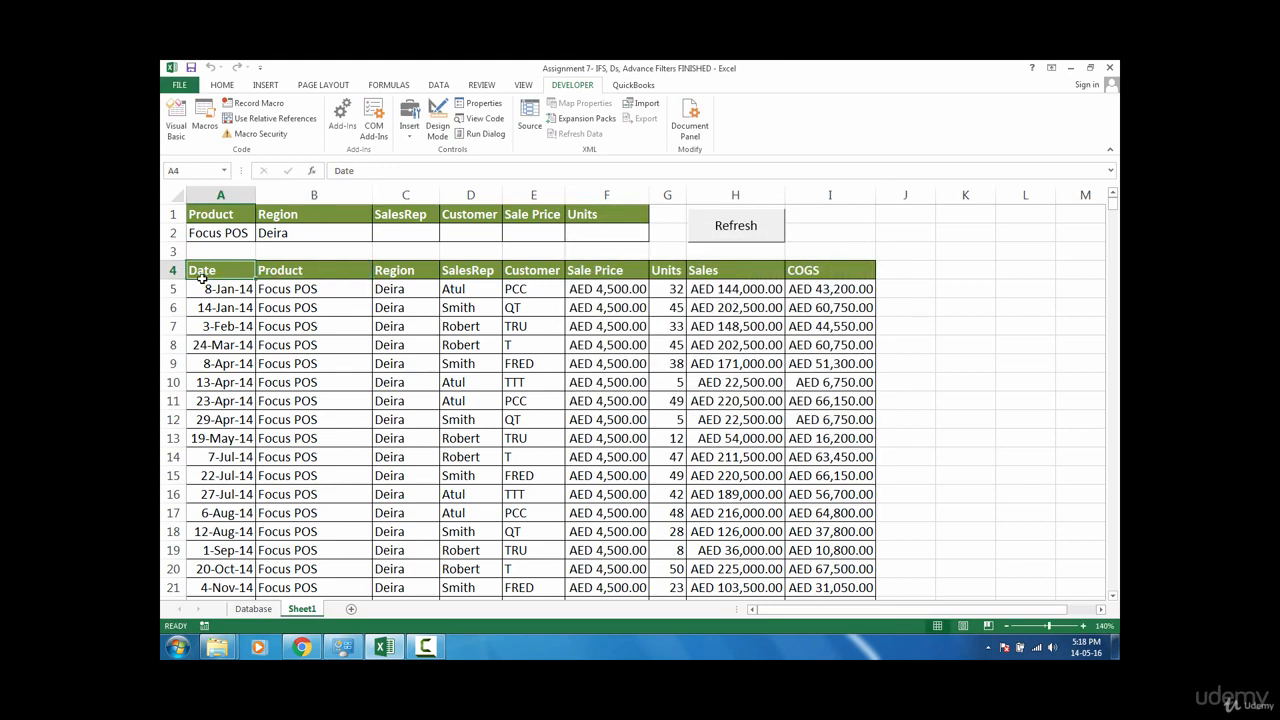
Step: Enter a sales rep's name as the SalesRep criterion in C2 and run the Refresh button
click(419, 235)
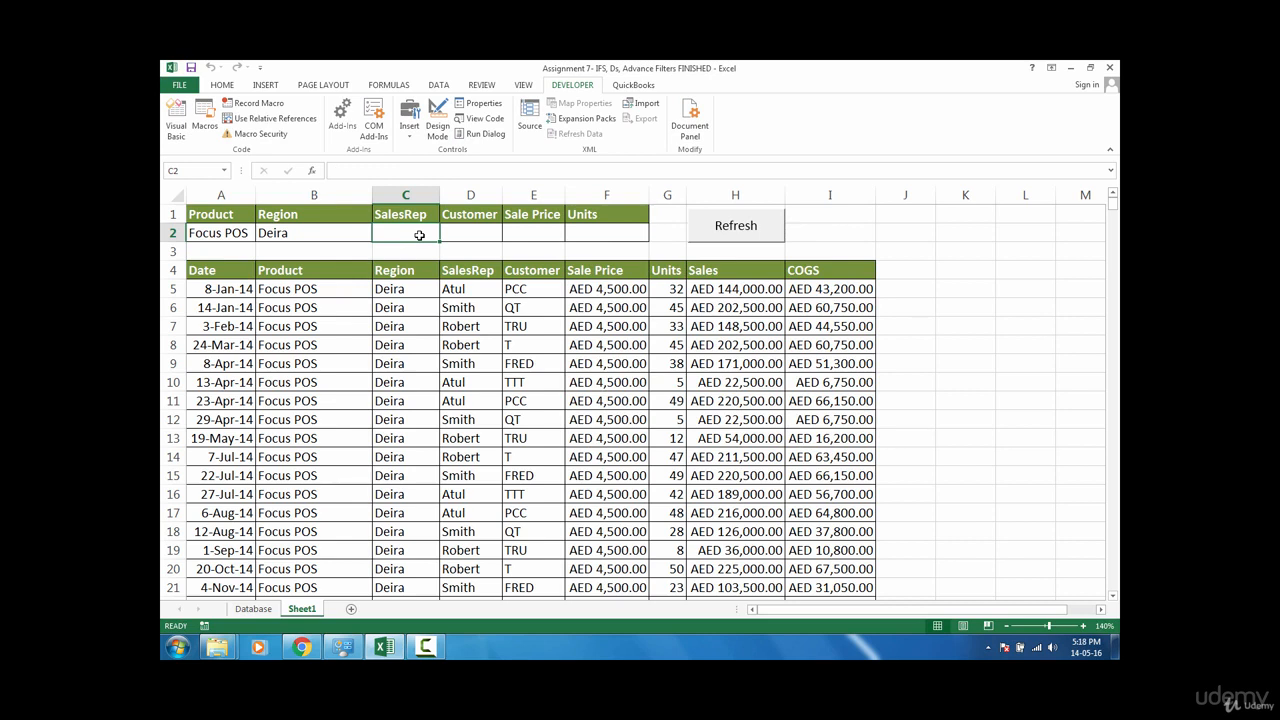
text(Atul)
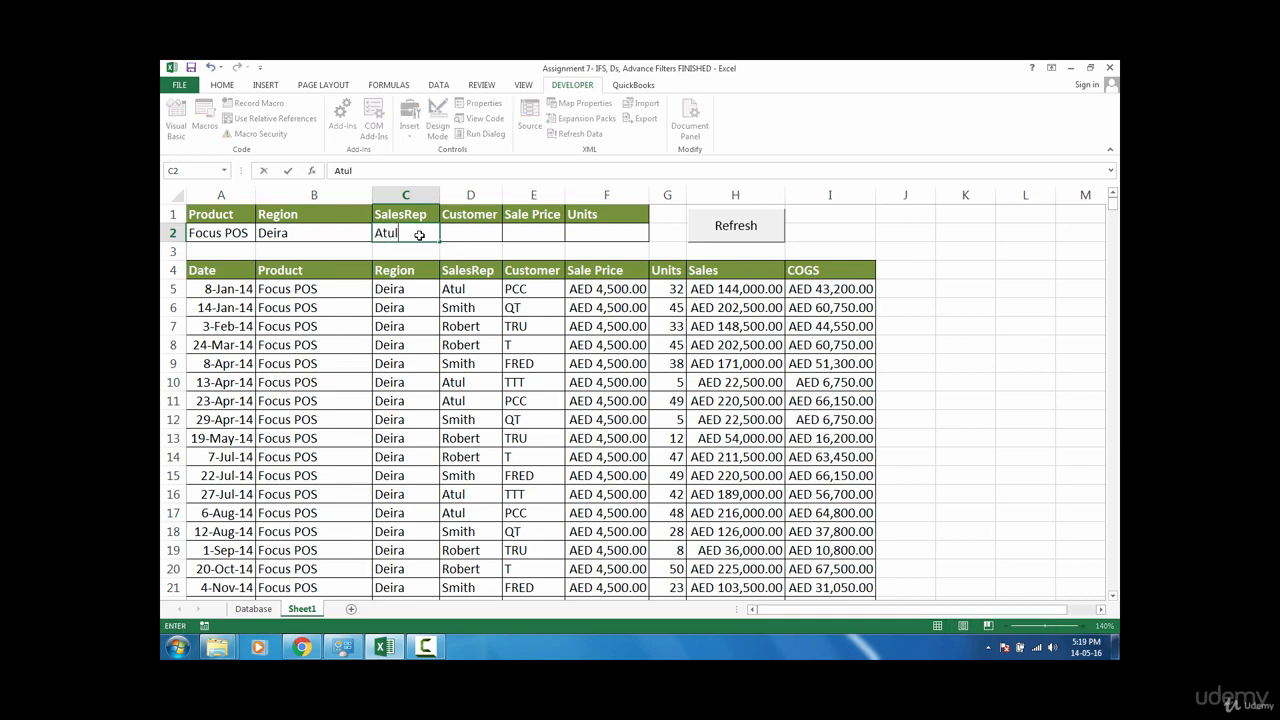
key(Return)
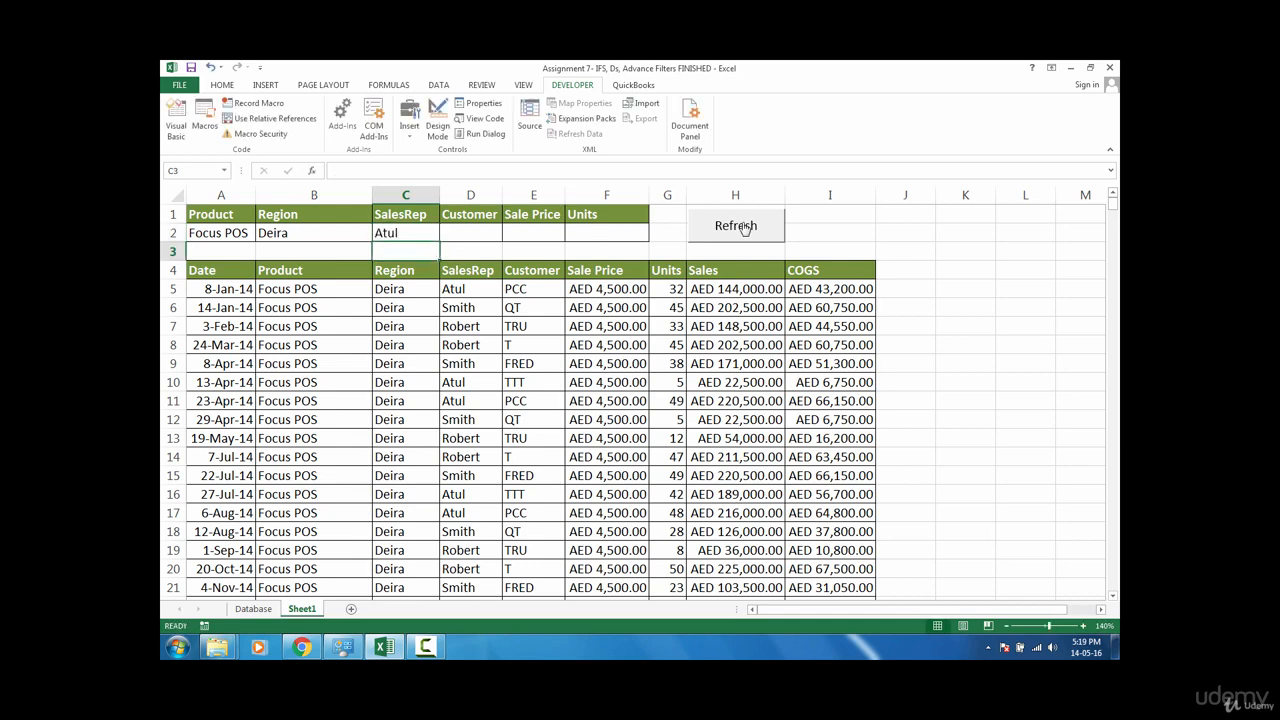
click(743, 228)
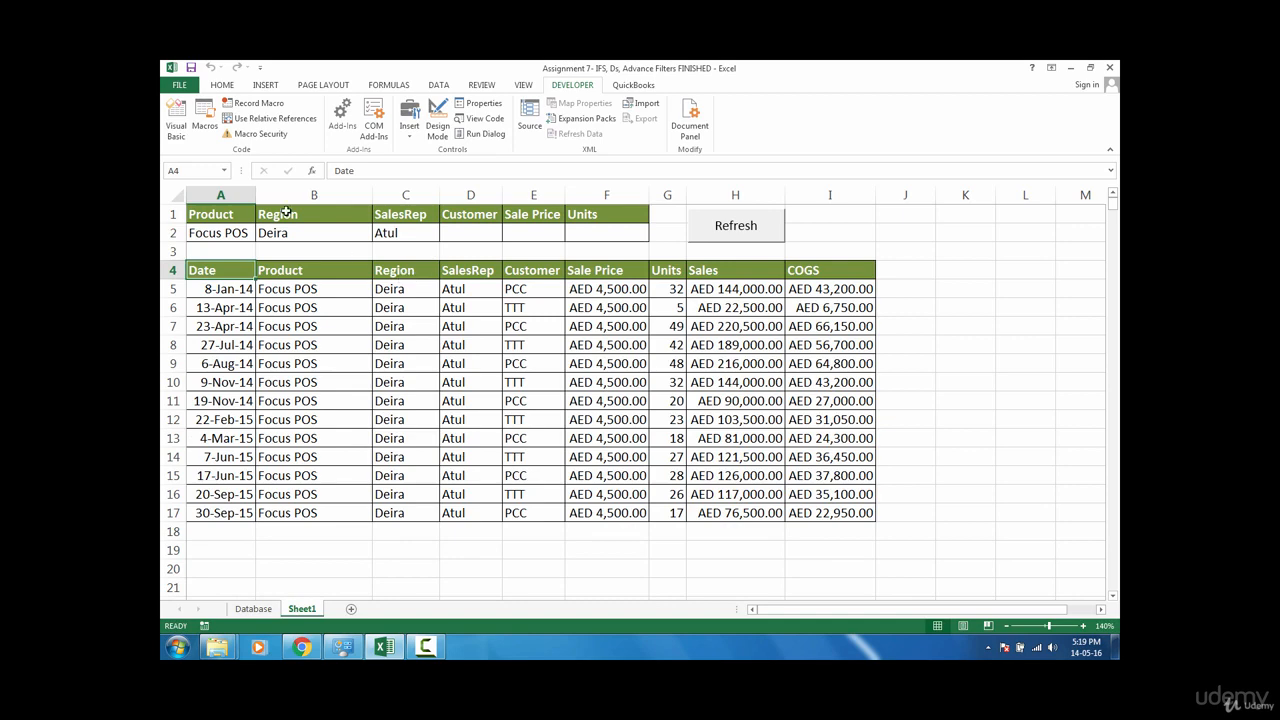
Step: Open the Refresh macro for editing, add a final line msgbox("Congratulations! Your Data Has Been Extracted Successfully") and close the editor
click(206, 120)
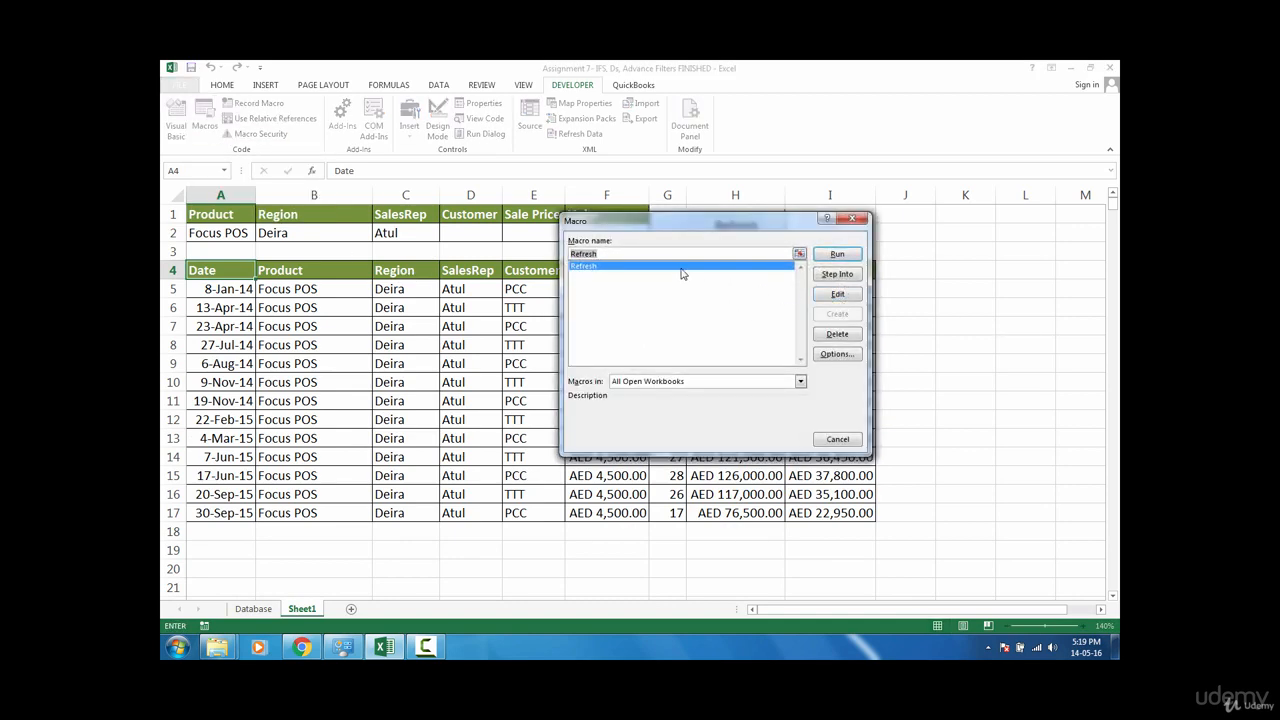
click(838, 294)
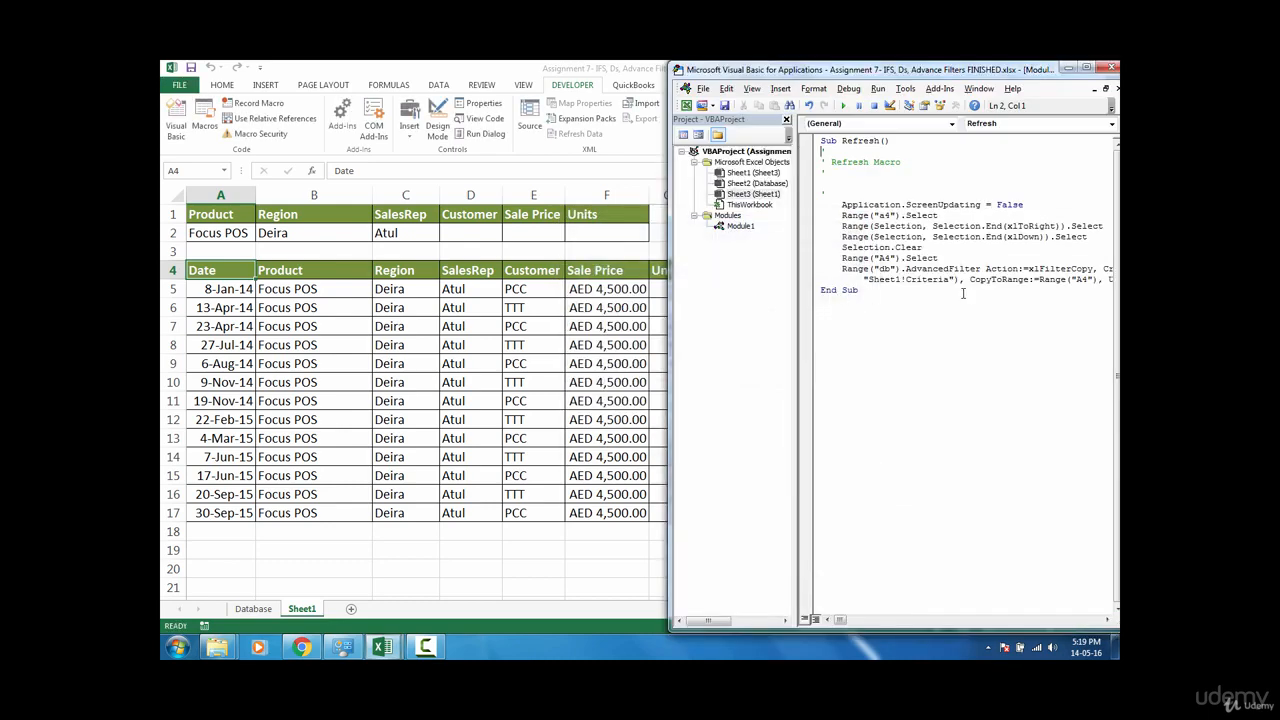
double_click(955, 69)
double_click(920, 129)
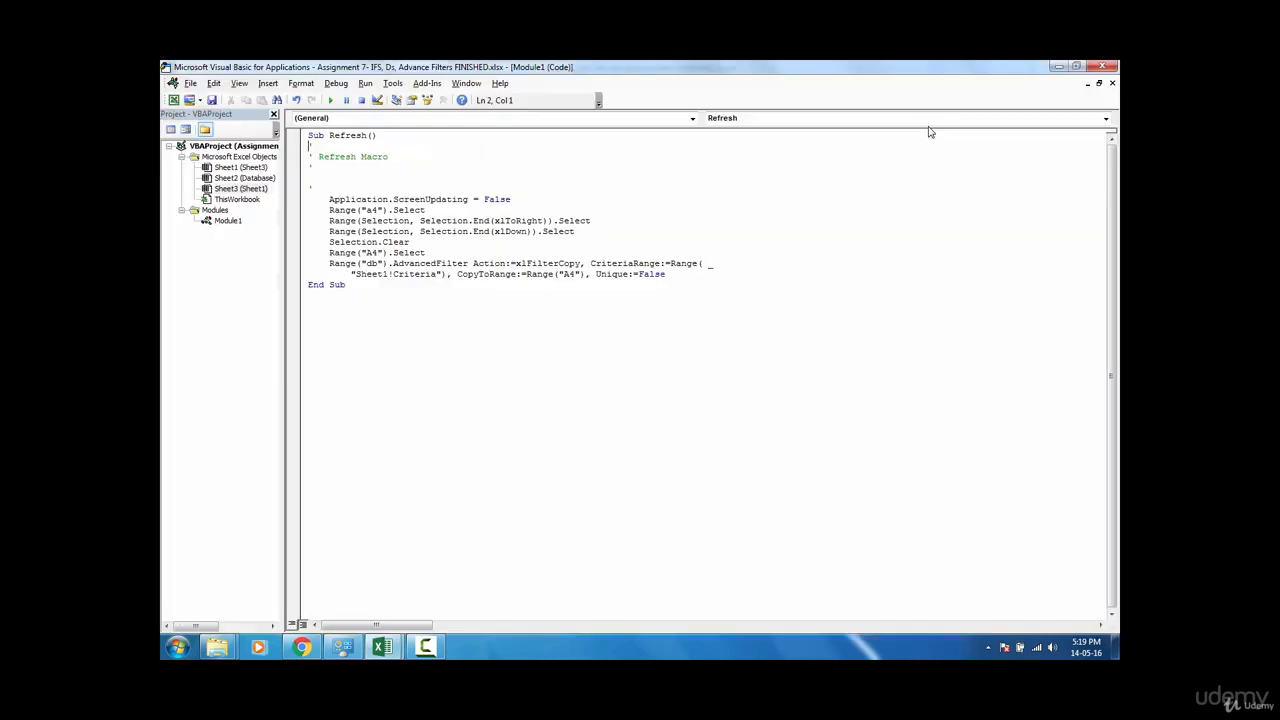
click(743, 271)
key(Return)
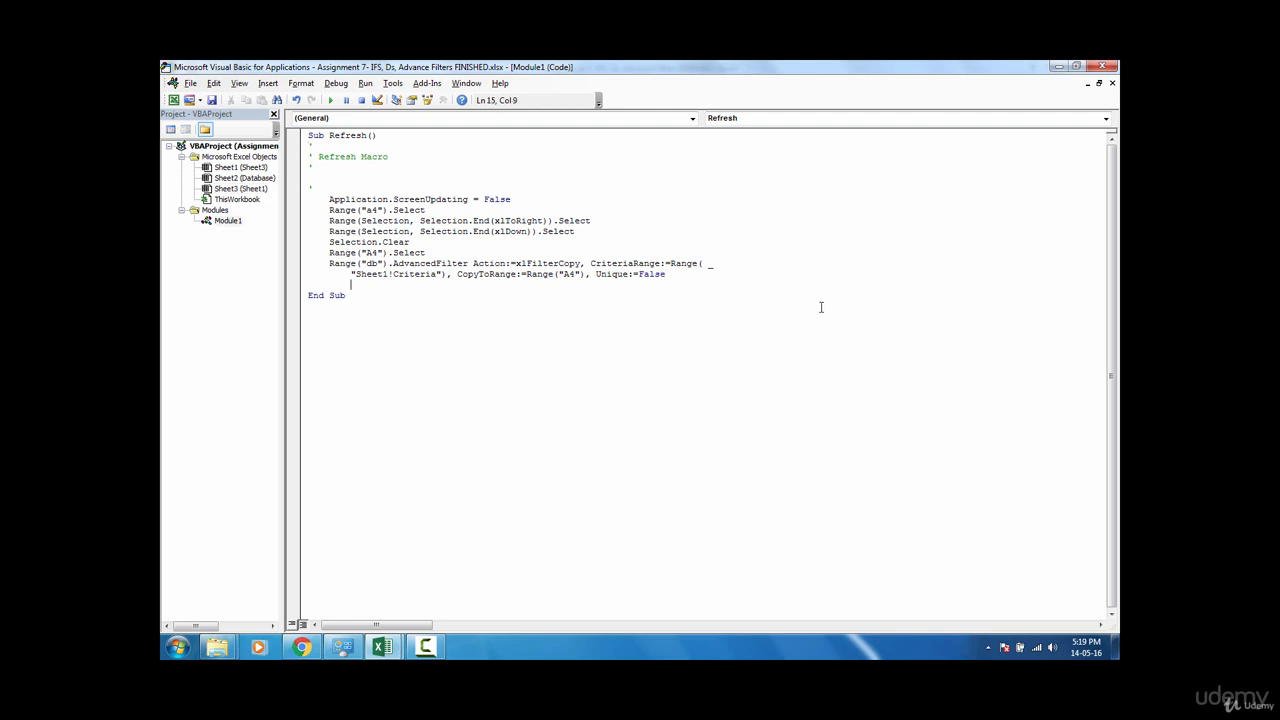
text(msgbox()
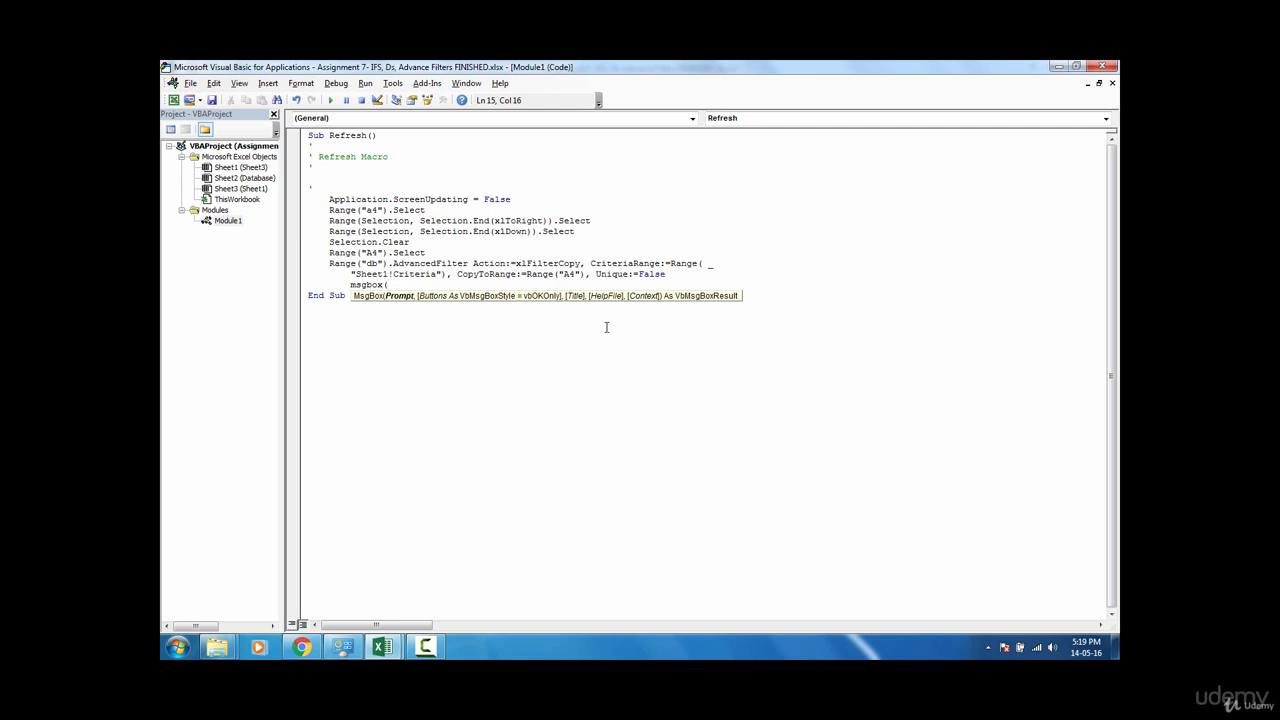
text("Congratulations! Your Data Has Been Ex)
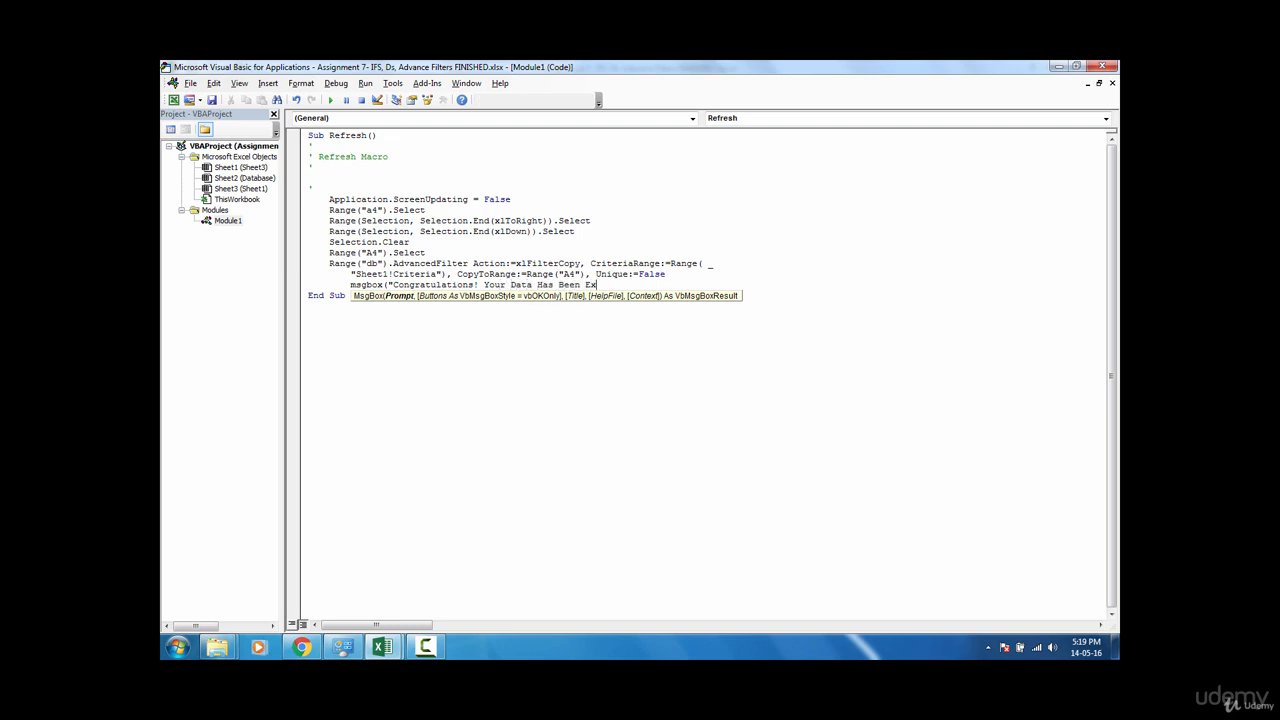
text(tracted Suce)
text(essfully)
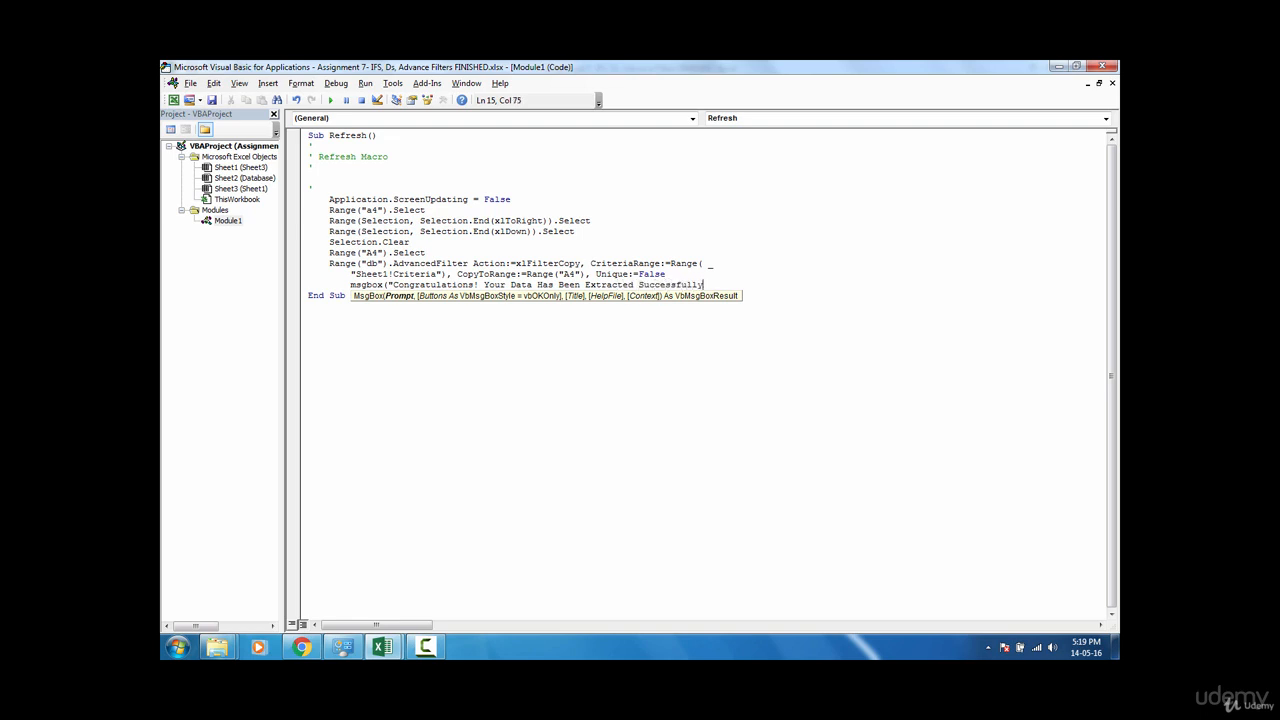
text("))
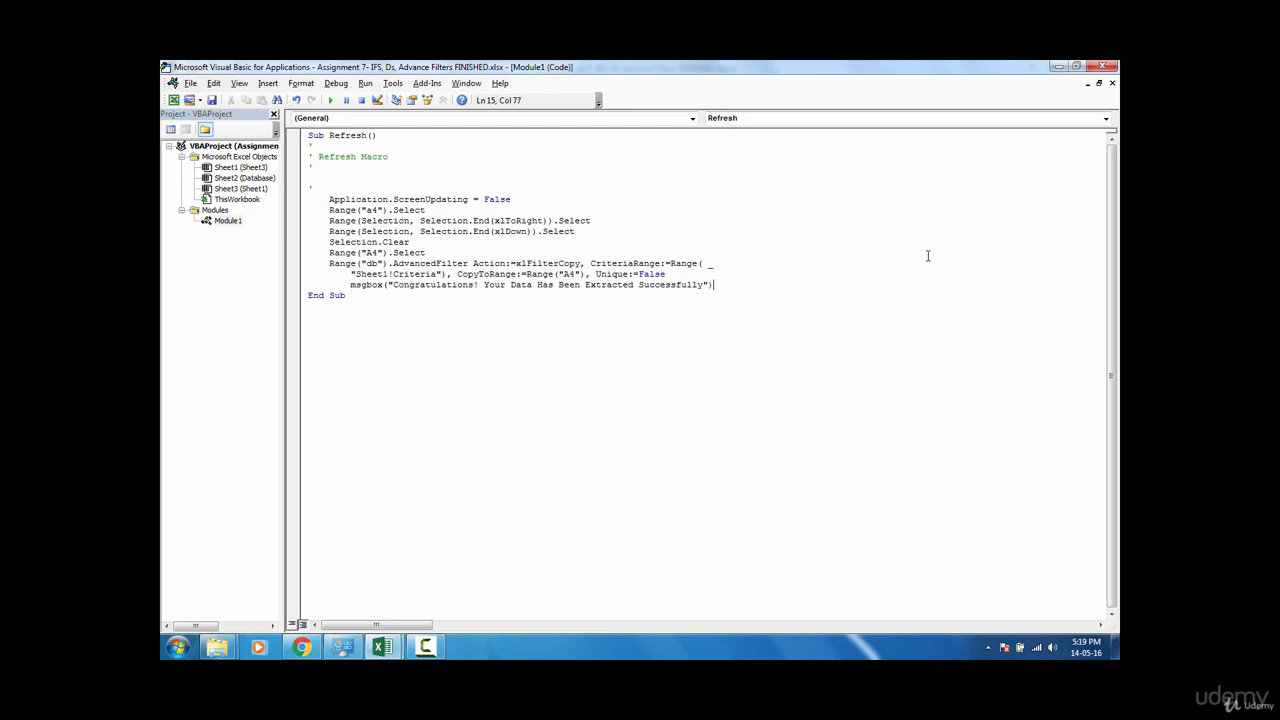
click(1103, 68)
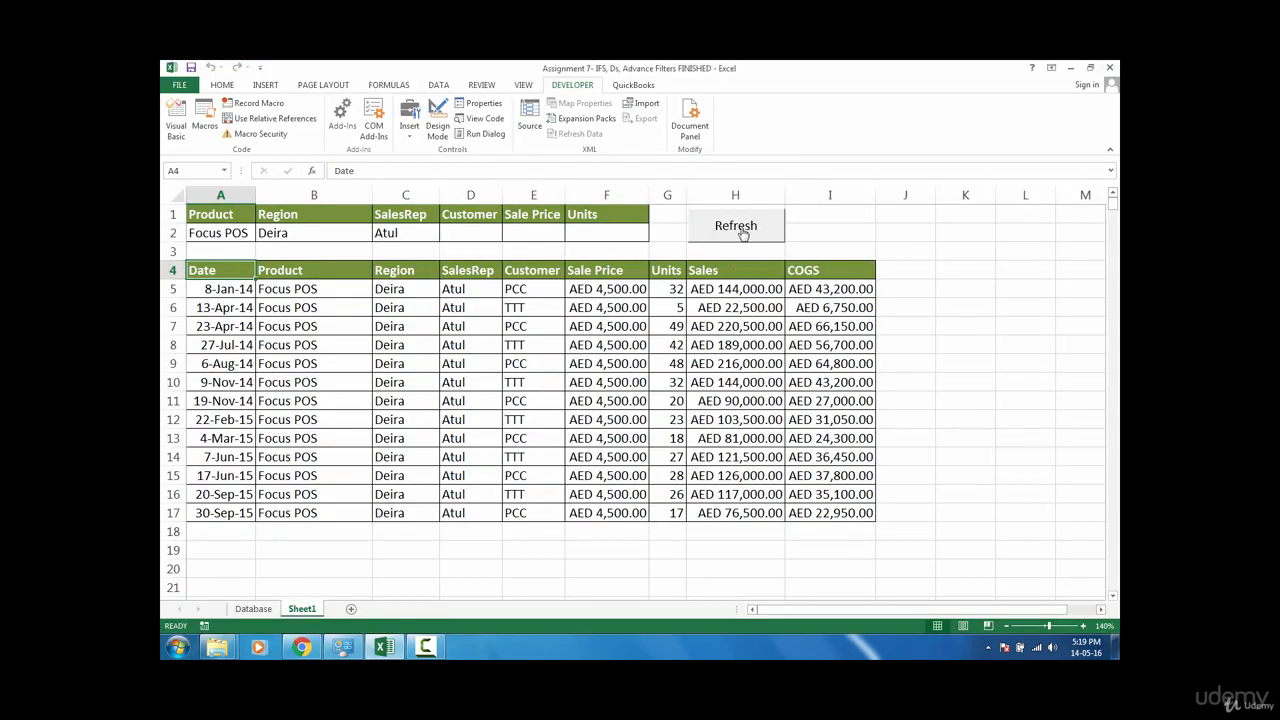
Step: Clear the SalesRep criterion in C2, run the Refresh button and dismiss the confirmation message
click(407, 239)
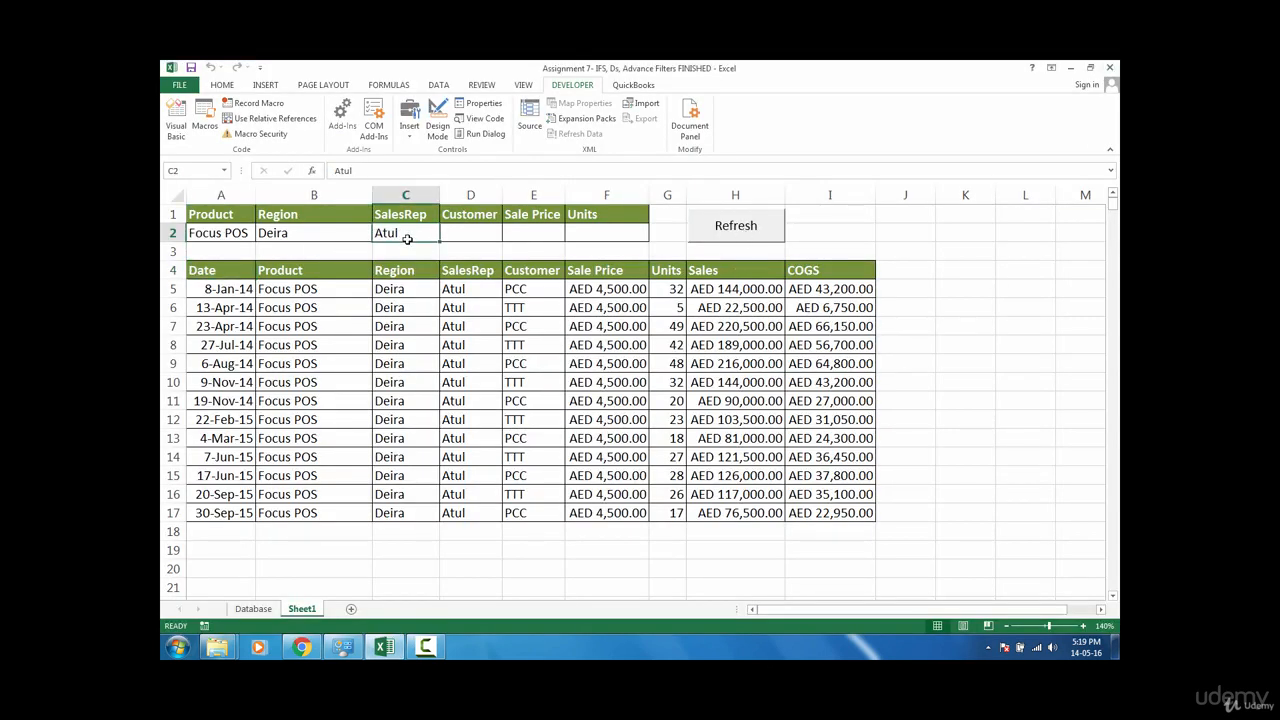
key(Delete)
click(737, 238)
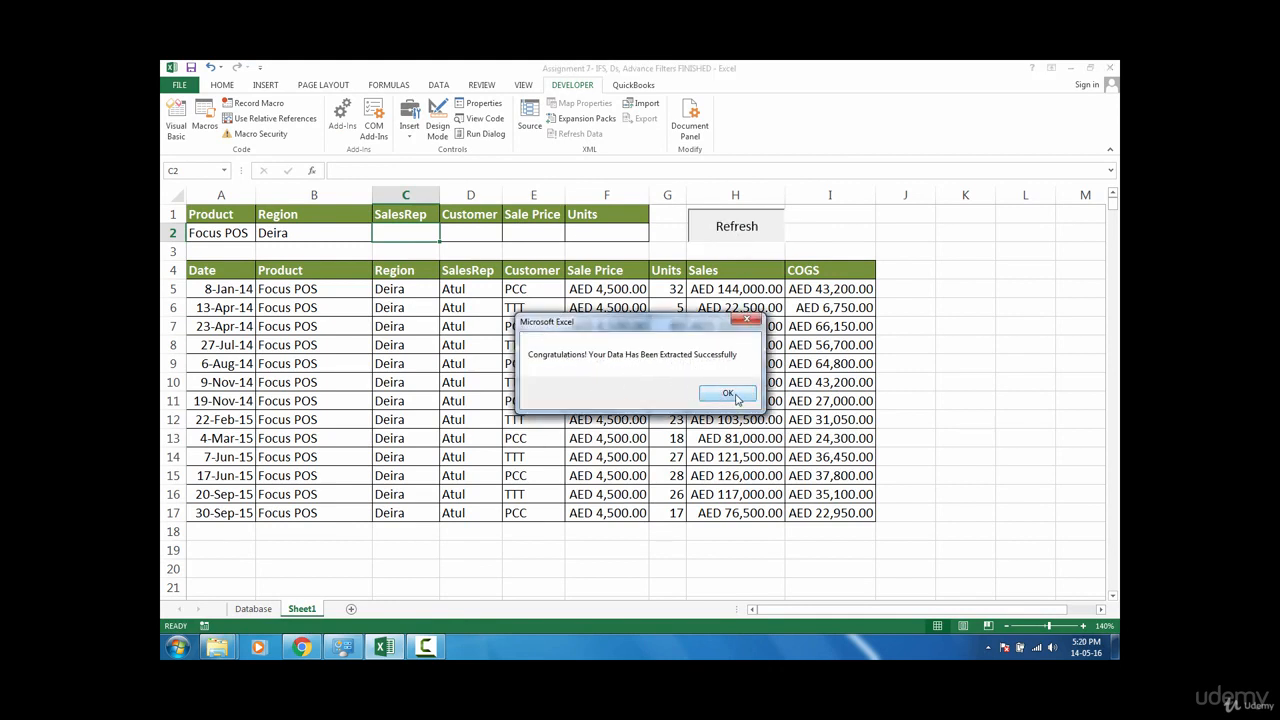
click(736, 396)
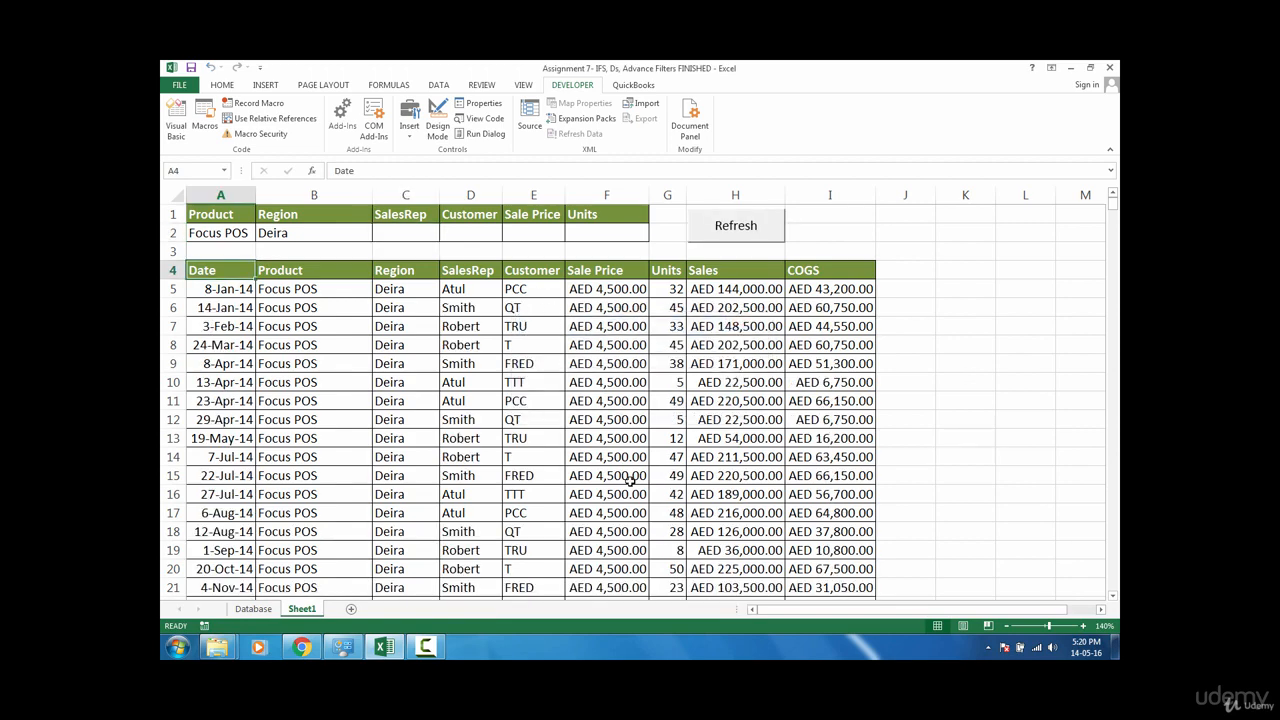